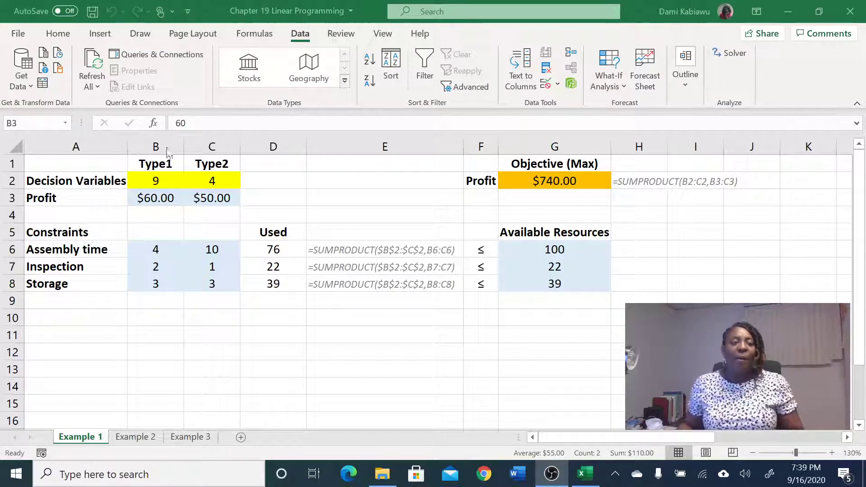
Step: Review the Example 1 model's profit coefficients, constraint coefficients, available resources, decision variables and objective formula
{"action": "left_click_drag", "start_coordinate": [146, 197], "coordinate": [212, 198]}
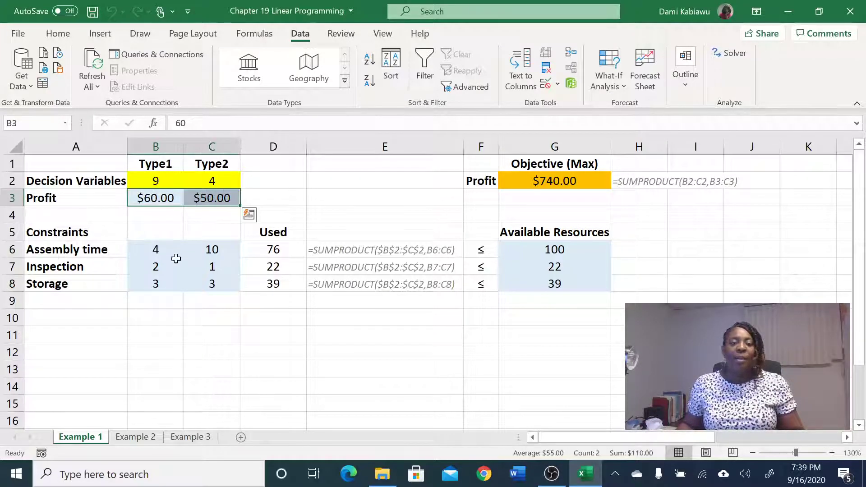
{"action": "left_click_drag", "start_coordinate": [144, 247], "coordinate": [217, 285]}
{"action": "left_click_drag", "start_coordinate": [532, 253], "coordinate": [540, 285]}
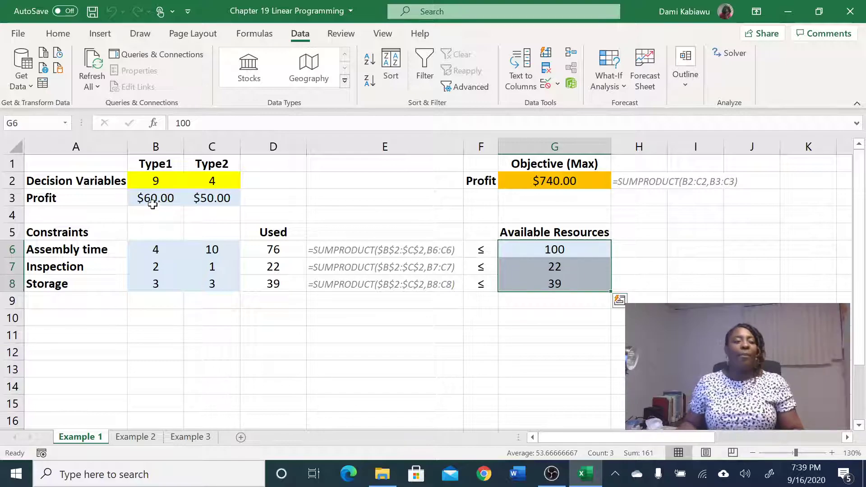
{"action": "left_click_drag", "start_coordinate": [156, 177], "coordinate": [194, 178]}
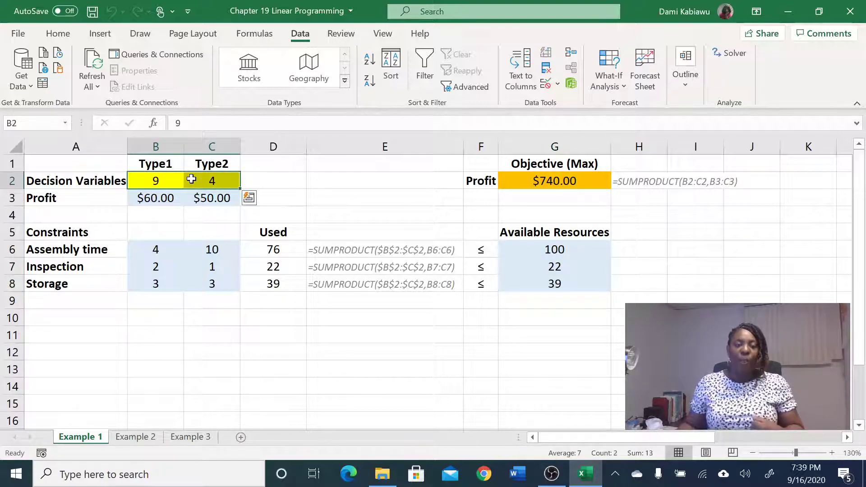
{"action": "left_click", "coordinate": [534, 182]}
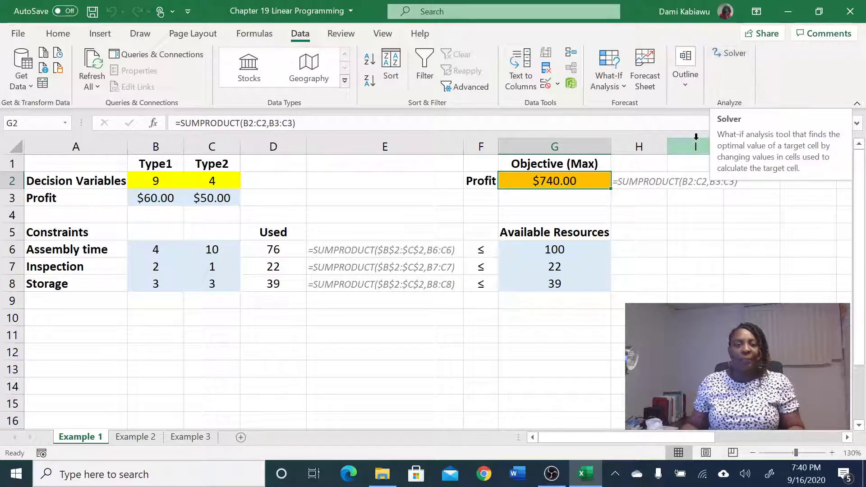
Step: Run Solver with the existing Simplex LP parameters, keep the solution and generate a Sensitivity report
{"action": "left_click", "coordinate": [728, 53]}
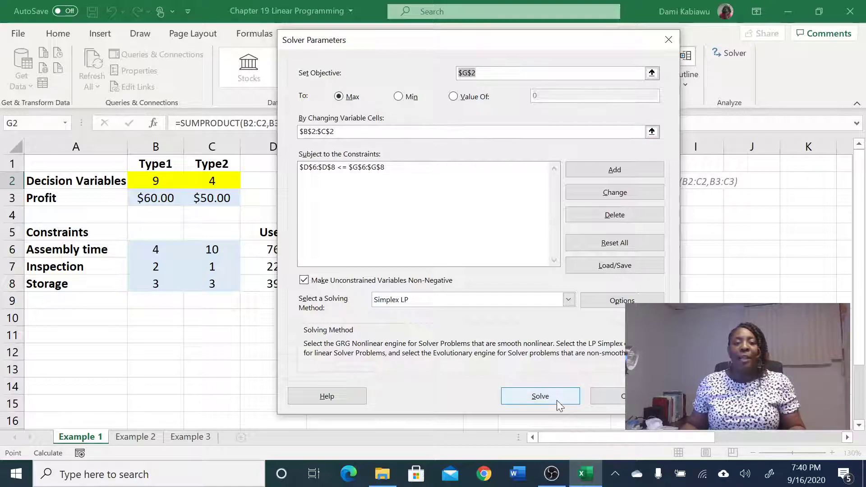
{"action": "left_click", "coordinate": [540, 396]}
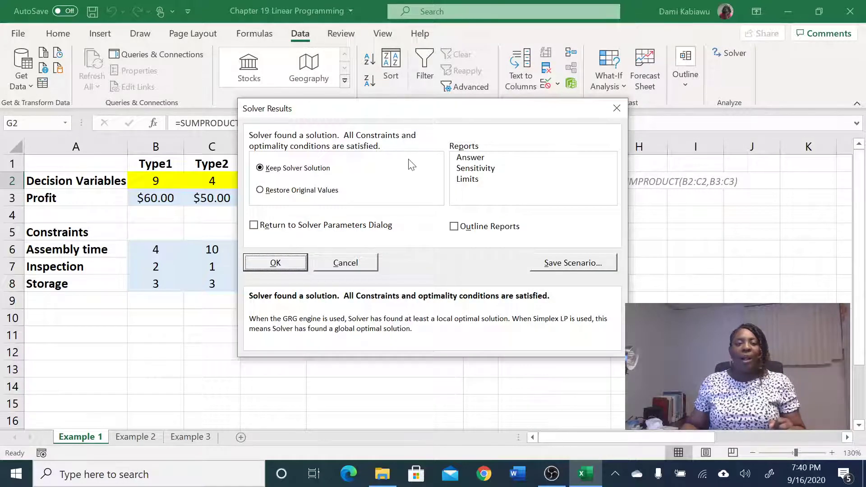
{"action": "left_click", "coordinate": [477, 168]}
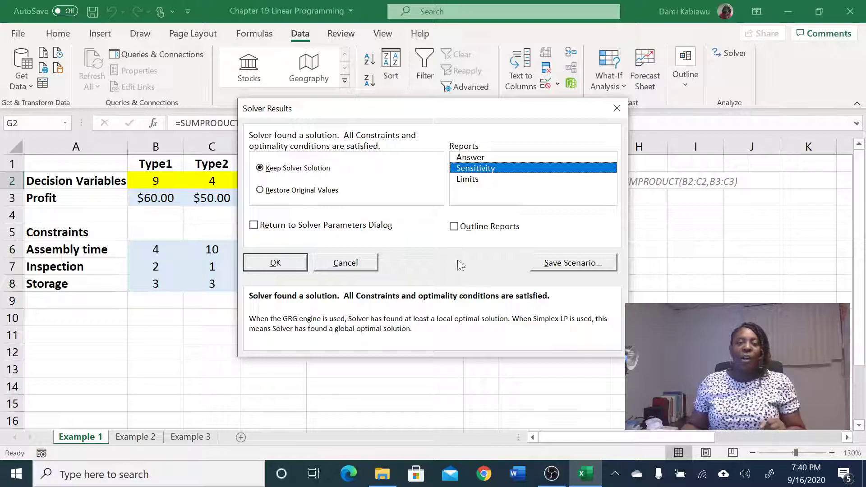
{"action": "left_click", "coordinate": [289, 261]}
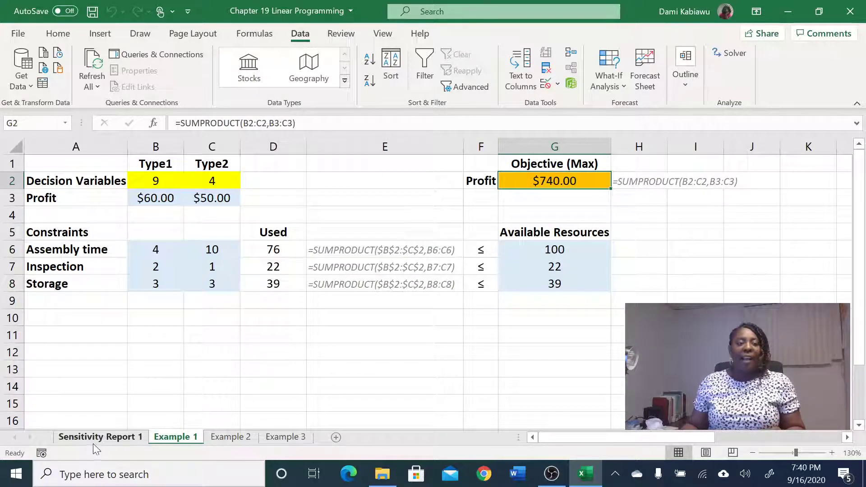
Step: Open the new sensitivity report sheet and enlarge its view to 120%
{"action": "left_click", "coordinate": [94, 441]}
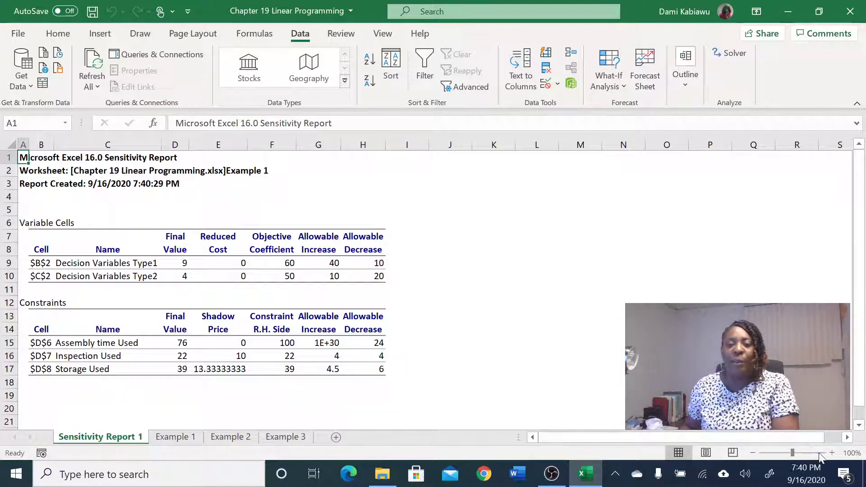
{"action": "left_click", "coordinate": [833, 453]}
{"action": "left_click", "coordinate": [833, 452]}
{"action": "scroll", "coordinate": [51, 239], "scroll_direction": "down", "scroll_amount": 2}
{"action": "scroll", "coordinate": [51, 239], "scroll_direction": "up", "scroll_amount": 2}
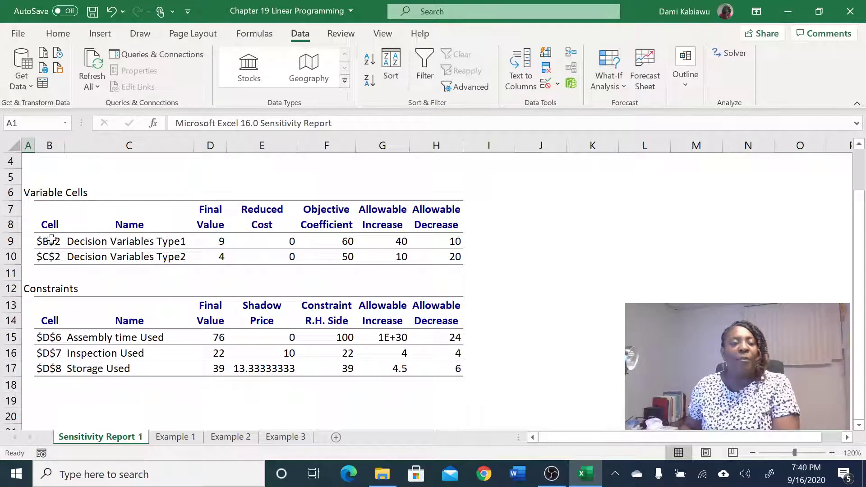
Step: Examine the report's Variable Cells and Constraints tables, focusing on their cell references and the decision variable names
{"action": "left_click_drag", "start_coordinate": [29, 189], "coordinate": [460, 258]}
{"action": "left_click_drag", "start_coordinate": [30, 290], "coordinate": [444, 371]}
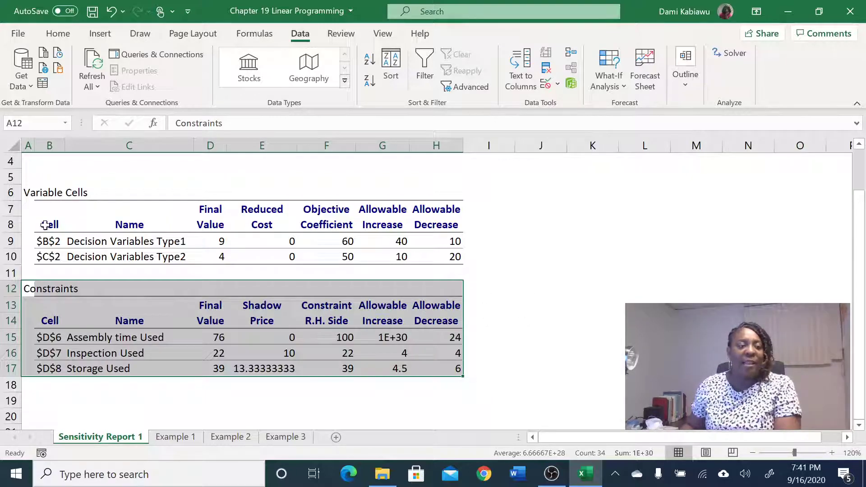
{"action": "left_click_drag", "start_coordinate": [48, 214], "coordinate": [45, 262]}
{"action": "left_click", "coordinate": [52, 244]}
{"action": "left_click", "coordinate": [57, 258]}
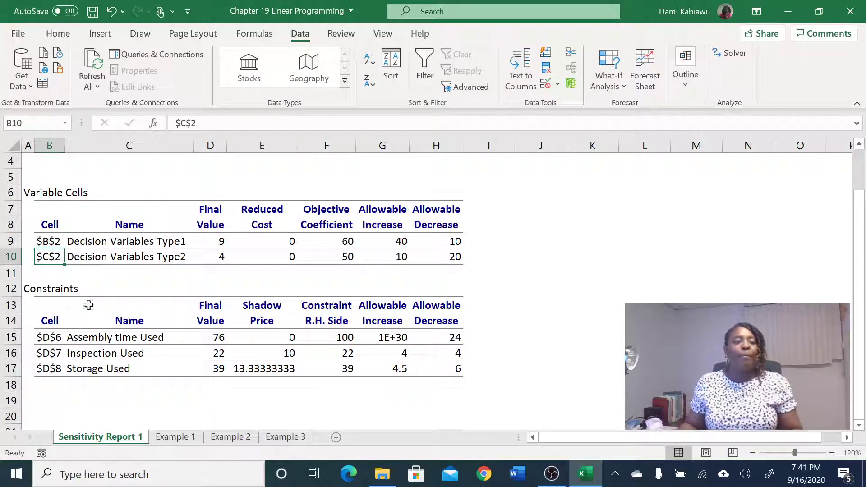
{"action": "left_click_drag", "start_coordinate": [51, 339], "coordinate": [50, 365]}
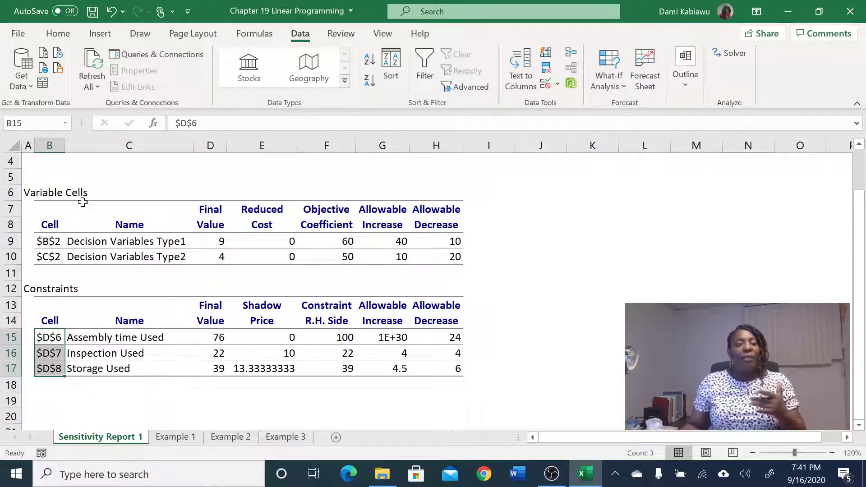
{"action": "left_click_drag", "start_coordinate": [48, 223], "coordinate": [56, 257]}
{"action": "left_click_drag", "start_coordinate": [116, 225], "coordinate": [110, 252]}
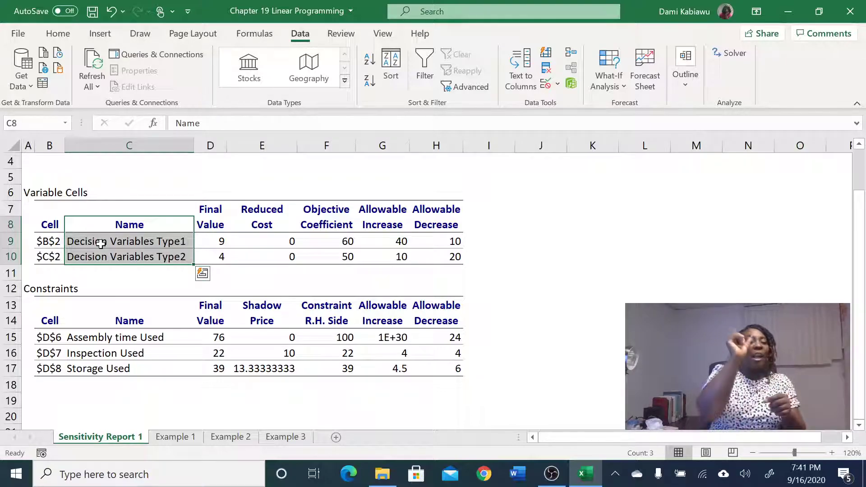
Step: Check on the Example 1 sheet which row and column labels make up the decision variable names in the report
{"action": "left_click", "coordinate": [167, 437]}
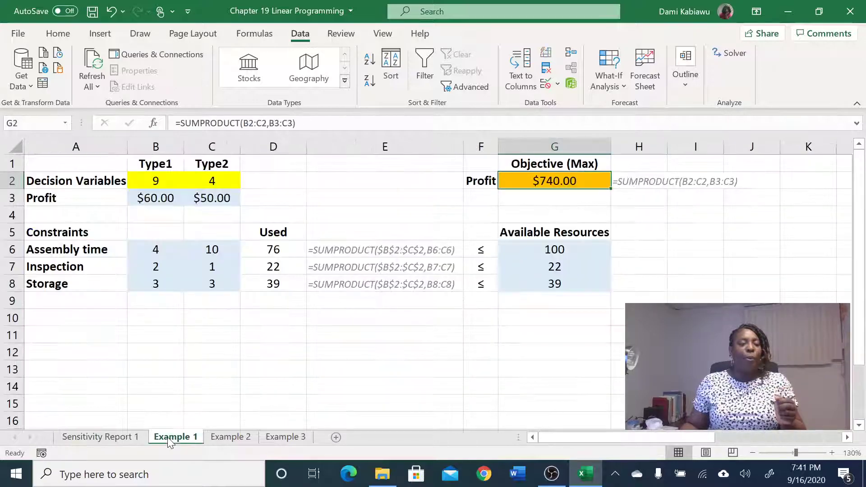
{"action": "left_click", "coordinate": [86, 177]}
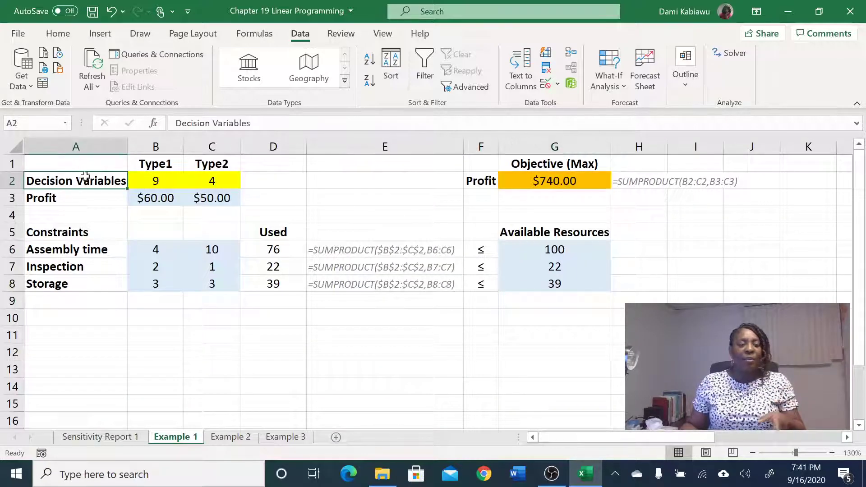
{"action": "left_click", "coordinate": [170, 177]}
{"action": "left_click_drag", "start_coordinate": [175, 164], "coordinate": [215, 180]}
{"action": "left_click", "coordinate": [35, 180]}
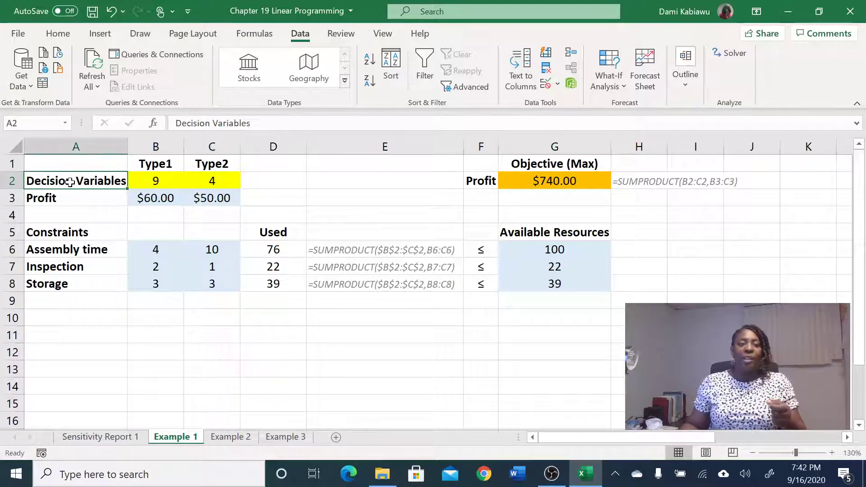
{"action": "left_click", "coordinate": [142, 168]}
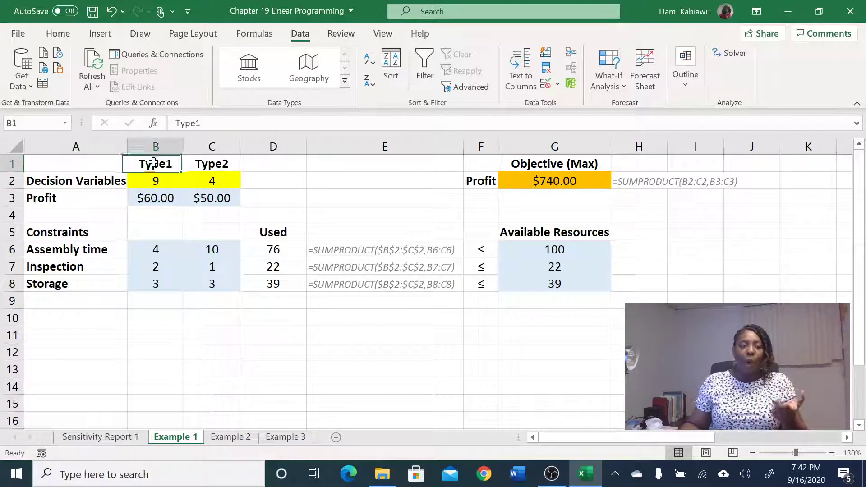
Step: Return to the sensitivity report and examine the Final Value, Reduced Cost and Objective Coefficient columns of the Variable Cells table
{"action": "left_click", "coordinate": [116, 438]}
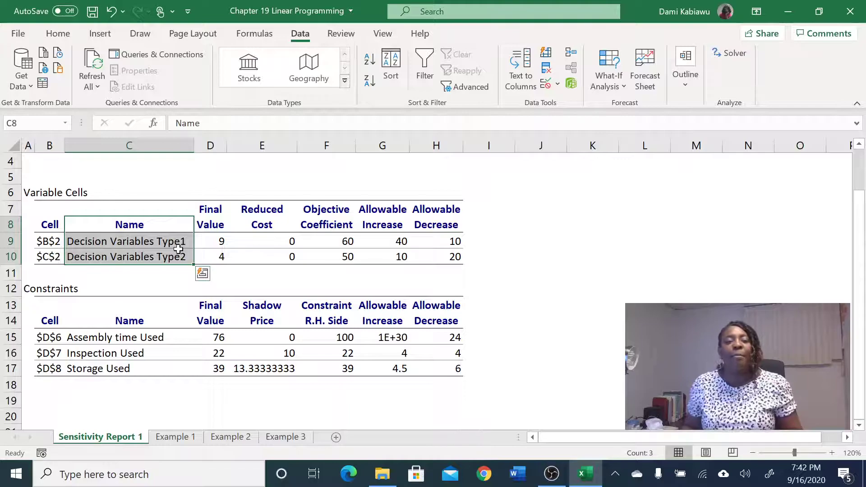
{"action": "left_click_drag", "start_coordinate": [218, 210], "coordinate": [213, 253]}
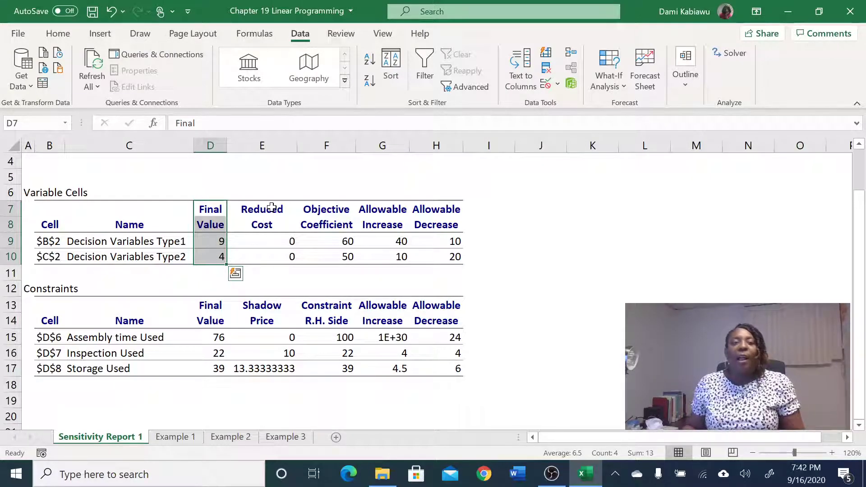
{"action": "left_click_drag", "start_coordinate": [272, 207], "coordinate": [272, 252]}
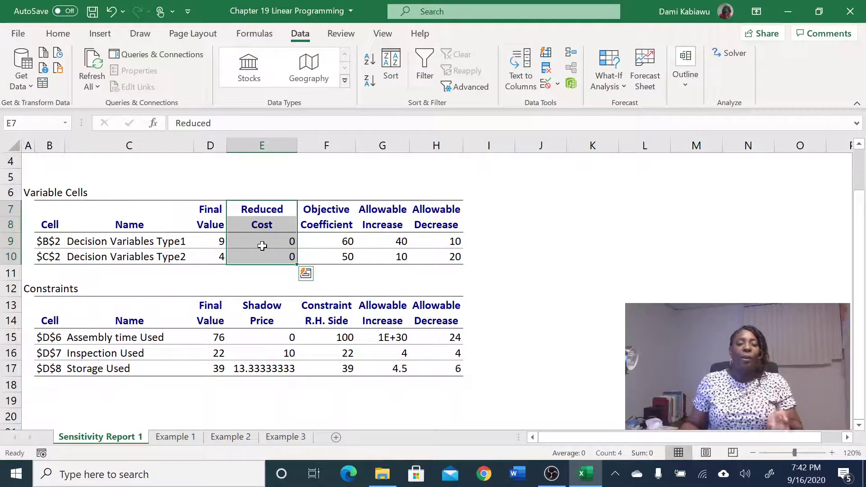
{"action": "left_click_drag", "start_coordinate": [220, 243], "coordinate": [219, 258]}
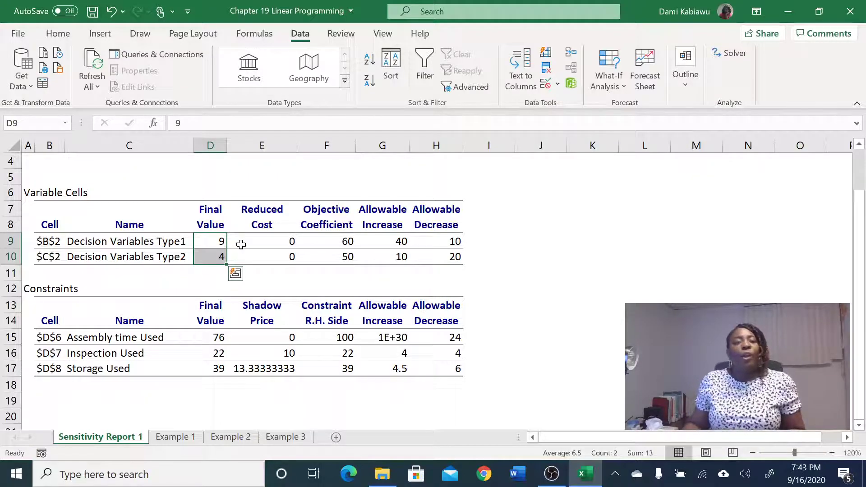
{"action": "left_click_drag", "start_coordinate": [276, 238], "coordinate": [277, 252]}
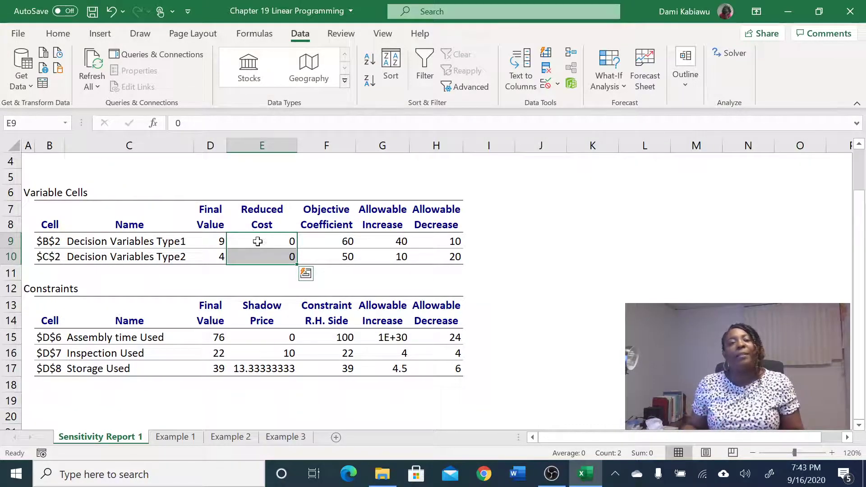
{"action": "left_click", "coordinate": [341, 212]}
{"action": "left_click_drag", "start_coordinate": [342, 213], "coordinate": [343, 220]}
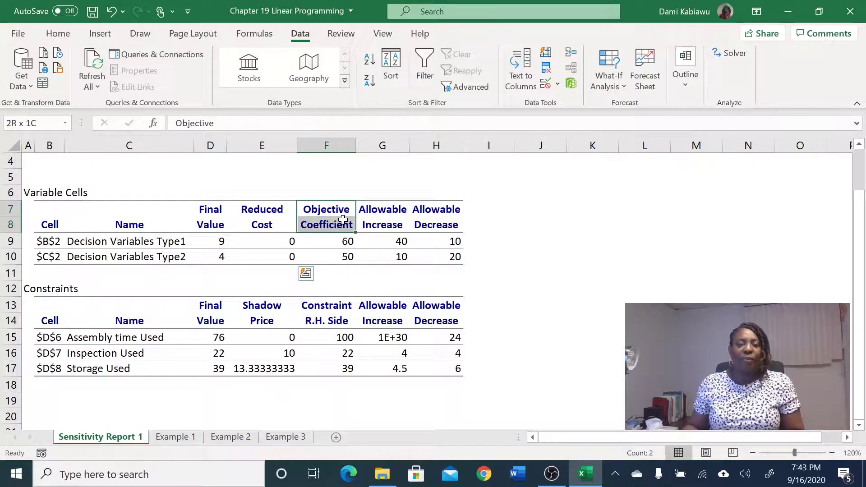
{"action": "left_click", "coordinate": [339, 244]}
{"action": "left_click_drag", "start_coordinate": [339, 244], "coordinate": [344, 255]}
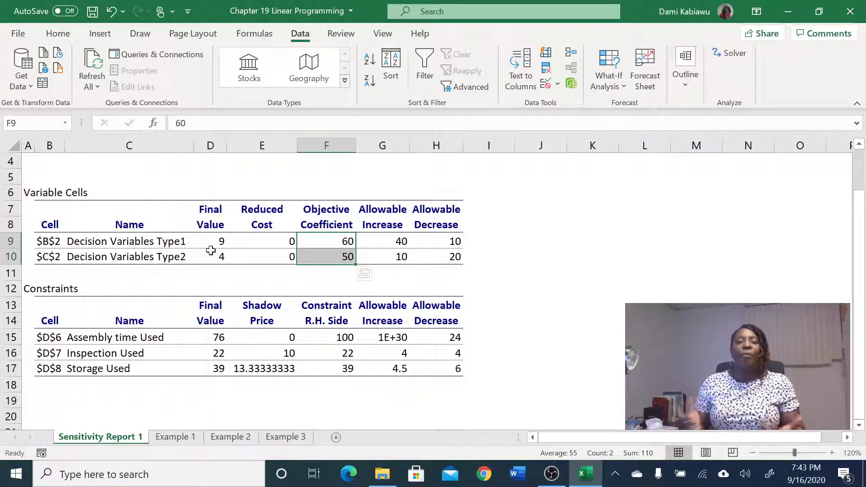
Step: Handwrite P(H) in red ink beside the Variable Cells table and circle the final values of both decision variables
{"action": "left_click", "coordinate": [141, 34]}
{"action": "left_click", "coordinate": [197, 67]}
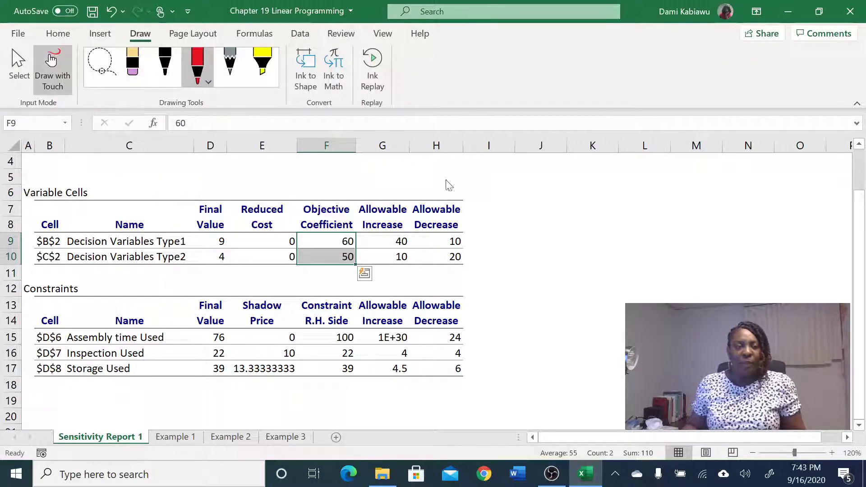
{"action": "mouse_move", "coordinate": [495, 177]}
{"action": "left_mouse_down"}
{"action": "mouse_move", "coordinate": [495, 201]}
{"action": "mouse_move", "coordinate": [506, 178]}
{"action": "mouse_move", "coordinate": [519, 204]}
{"action": "mouse_move", "coordinate": [536, 188]}
{"action": "mouse_move", "coordinate": [547, 197]}
{"action": "left_mouse_up"}
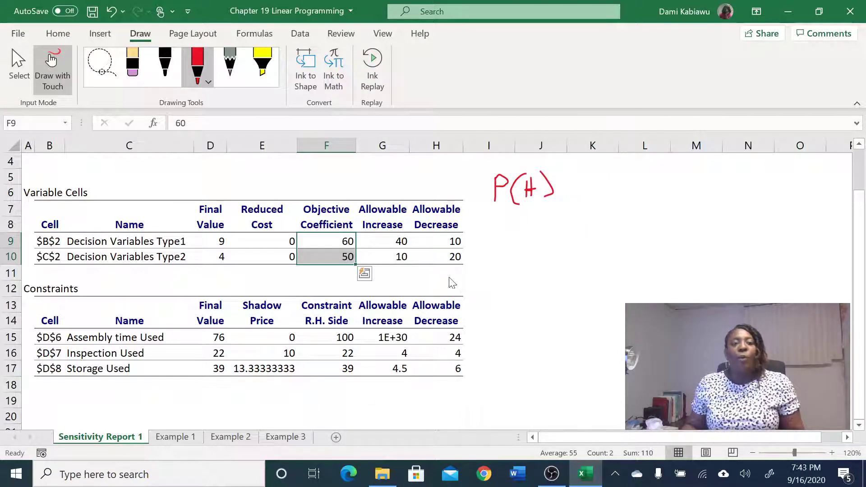
{"action": "mouse_move", "coordinate": [228, 237]}
{"action": "left_mouse_down"}
{"action": "mouse_move", "coordinate": [221, 231]}
{"action": "mouse_move", "coordinate": [213, 247]}
{"action": "mouse_move", "coordinate": [235, 246]}
{"action": "mouse_move", "coordinate": [226, 230]}
{"action": "mouse_move", "coordinate": [214, 273]}
{"action": "mouse_move", "coordinate": [241, 264]}
{"action": "mouse_move", "coordinate": [226, 249]}
{"action": "left_mouse_up"}
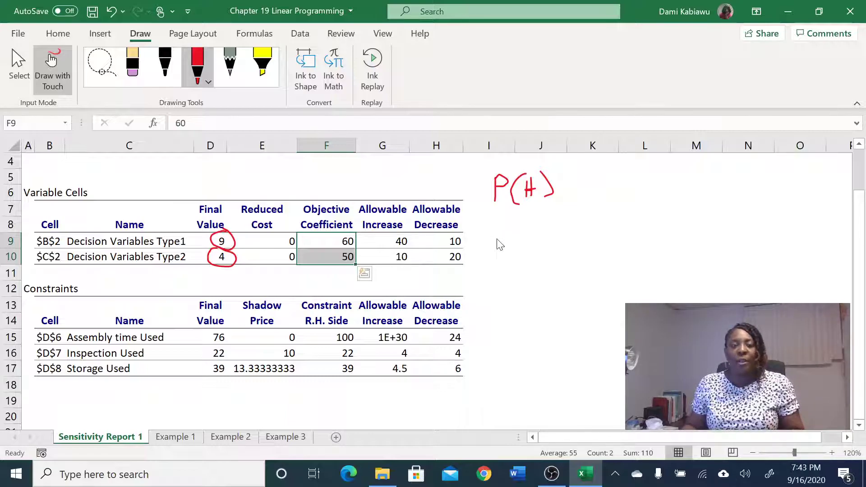
Step: Handwrite 60 * 9 + 50 * 4 below P(H), underline 60 and 50, and draw arrows pointing to 9 and 4
{"action": "mouse_move", "coordinate": [514, 228]}
{"action": "left_mouse_down"}
{"action": "mouse_move", "coordinate": [505, 244]}
{"action": "mouse_move", "coordinate": [529, 248]}
{"action": "mouse_move", "coordinate": [529, 233]}
{"action": "mouse_move", "coordinate": [553, 240]}
{"action": "mouse_move", "coordinate": [572, 231]}
{"action": "mouse_move", "coordinate": [579, 246]}
{"action": "mouse_move", "coordinate": [616, 236]}
{"action": "mouse_move", "coordinate": [611, 246]}
{"action": "mouse_move", "coordinate": [656, 245]}
{"action": "mouse_move", "coordinate": [659, 228]}
{"action": "mouse_move", "coordinate": [662, 246]}
{"action": "mouse_move", "coordinate": [677, 231]}
{"action": "left_mouse_up"}
{"action": "mouse_move", "coordinate": [695, 235]}
{"action": "left_mouse_down"}
{"action": "mouse_move", "coordinate": [702, 246]}
{"action": "mouse_move", "coordinate": [698, 235]}
{"action": "mouse_move", "coordinate": [728, 235]}
{"action": "mouse_move", "coordinate": [723, 248]}
{"action": "left_mouse_up"}
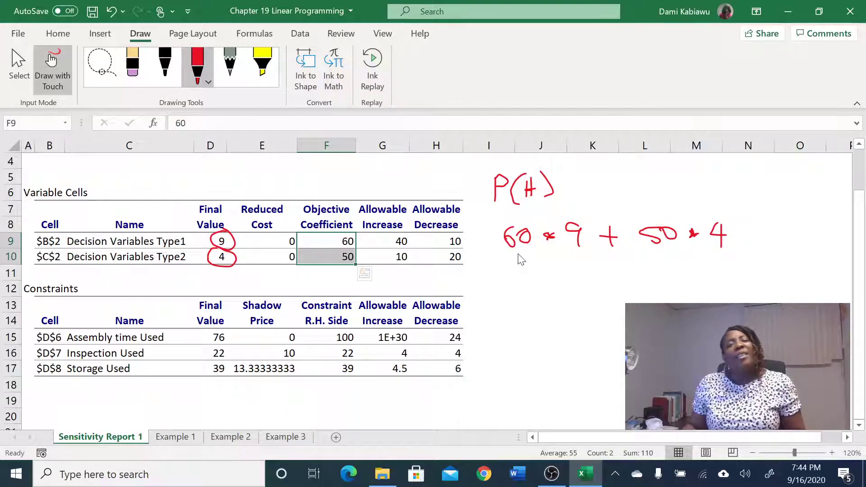
{"action": "left_click_drag", "start_coordinate": [514, 254], "coordinate": [539, 259]}
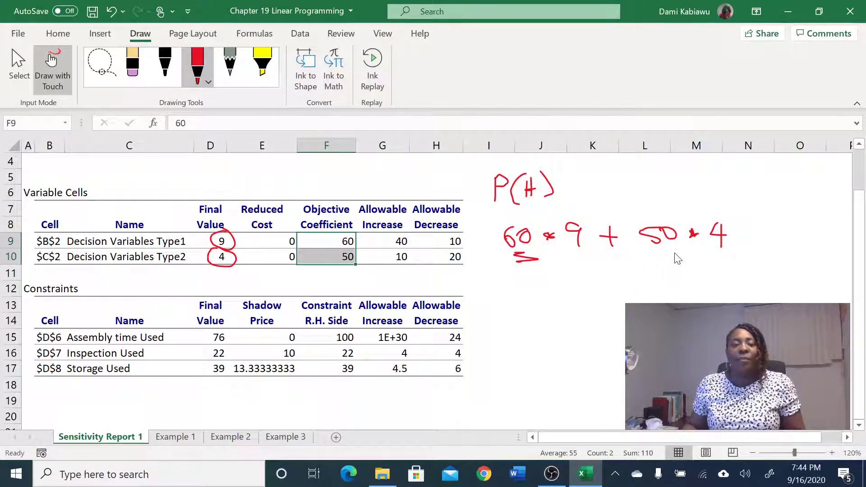
{"action": "mouse_move", "coordinate": [675, 253]}
{"action": "left_mouse_down"}
{"action": "mouse_move", "coordinate": [662, 256]}
{"action": "mouse_move", "coordinate": [668, 260]}
{"action": "left_mouse_up"}
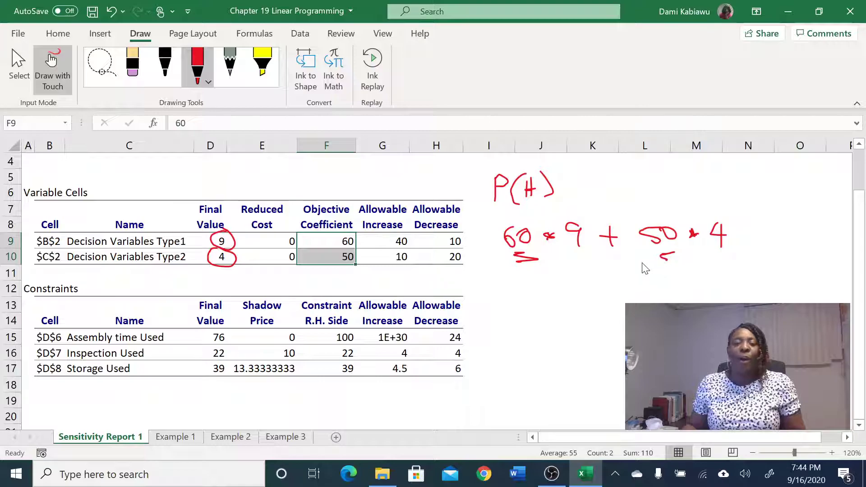
{"action": "mouse_move", "coordinate": [607, 195]}
{"action": "left_mouse_down"}
{"action": "mouse_move", "coordinate": [582, 217]}
{"action": "mouse_move", "coordinate": [594, 213]}
{"action": "left_mouse_up"}
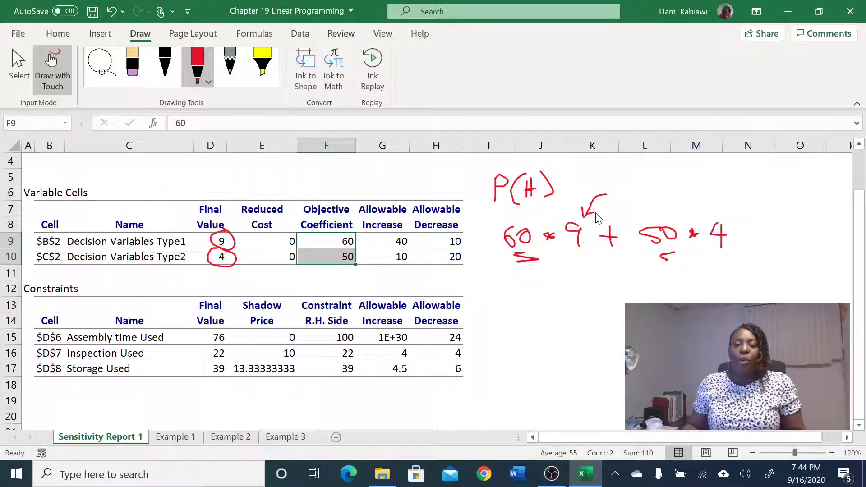
{"action": "mouse_move", "coordinate": [743, 202]}
{"action": "left_mouse_down"}
{"action": "mouse_move", "coordinate": [728, 221]}
{"action": "mouse_move", "coordinate": [737, 219]}
{"action": "left_mouse_up"}
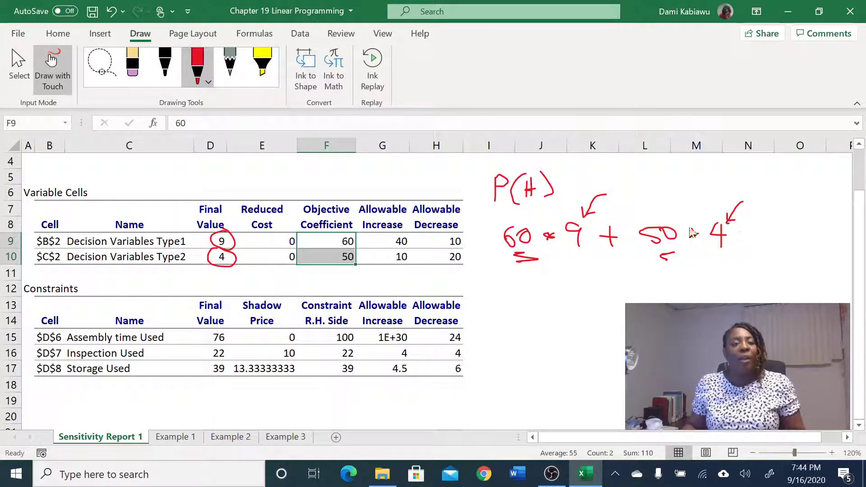
Step: Circle the two objective coefficients in red and add check marks above the Variable Cells' Allowable Increase and Allowable Decrease headings
{"action": "mouse_move", "coordinate": [353, 231]}
{"action": "left_mouse_down"}
{"action": "mouse_move", "coordinate": [326, 247]}
{"action": "mouse_move", "coordinate": [337, 267]}
{"action": "mouse_move", "coordinate": [357, 270]}
{"action": "mouse_move", "coordinate": [368, 243]}
{"action": "mouse_move", "coordinate": [364, 227]}
{"action": "mouse_move", "coordinate": [351, 231]}
{"action": "left_mouse_up"}
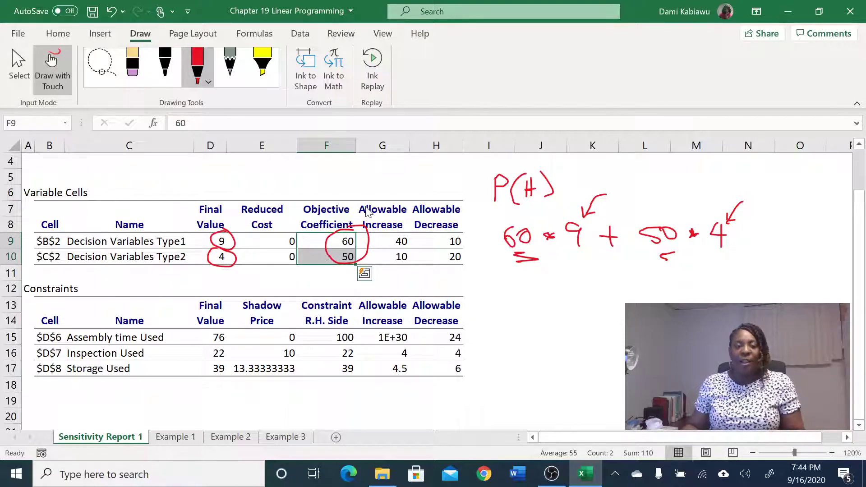
{"action": "mouse_move", "coordinate": [390, 187]}
{"action": "left_mouse_down"}
{"action": "mouse_move", "coordinate": [413, 176]}
{"action": "mouse_move", "coordinate": [450, 187]}
{"action": "left_mouse_up"}
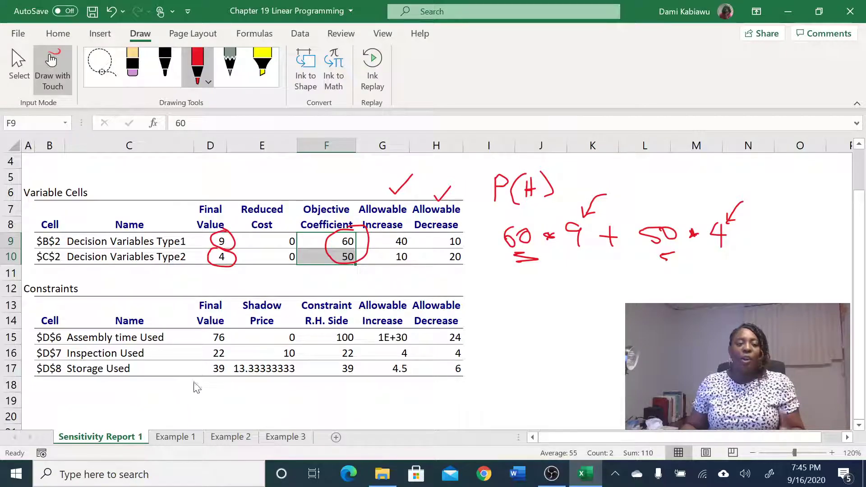
Step: Go to the Example 1 sheet, turn off touch drawing, and set the Type1 profit in B3 to 99
{"action": "left_click", "coordinate": [186, 437]}
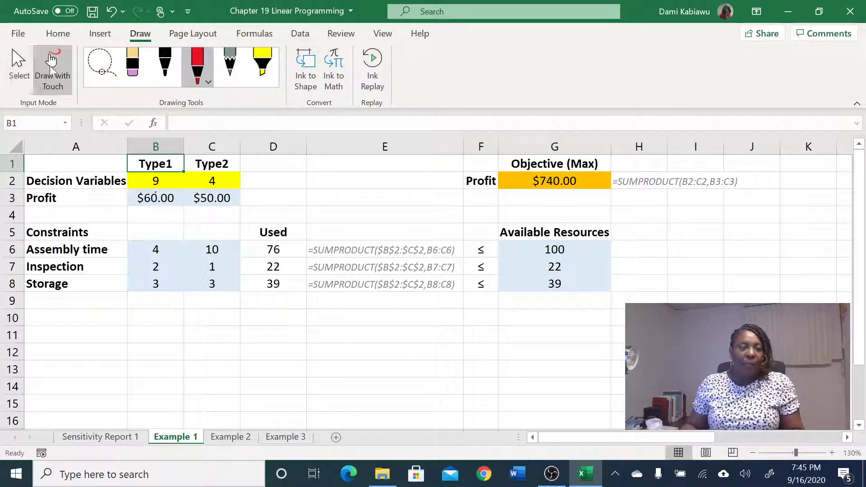
{"action": "left_click", "coordinate": [45, 68]}
{"action": "left_click", "coordinate": [149, 197]}
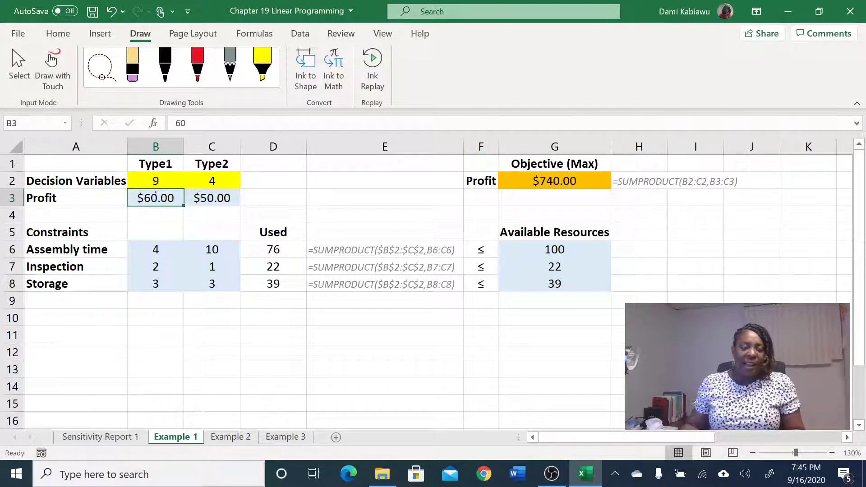
{"action": "type", "text": "99"}
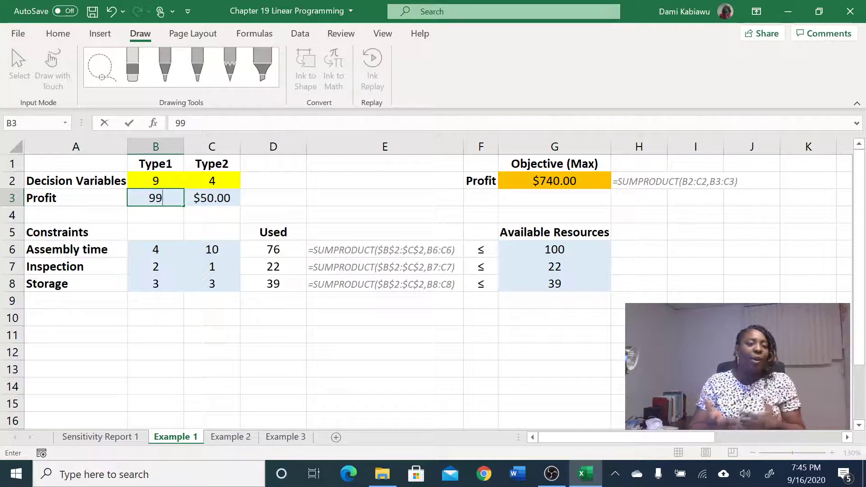
{"action": "key", "text": "ctrl+Return"}
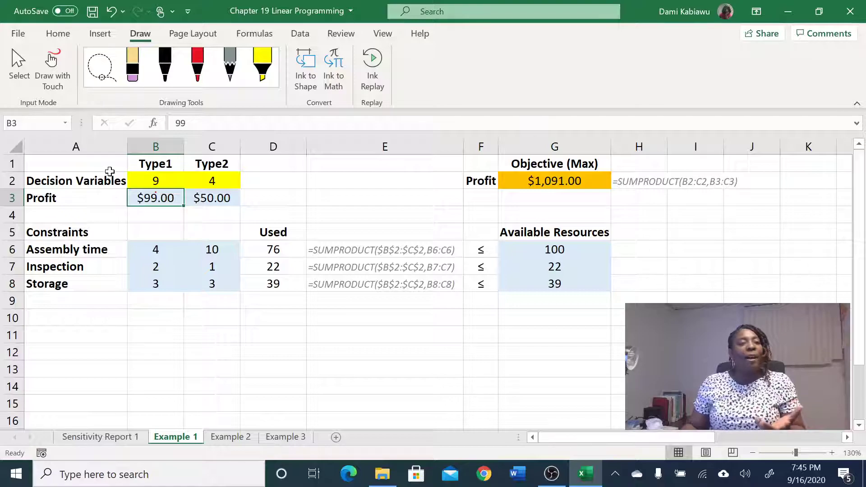
Step: Re-solve the Example 1 model with Solver, keep the solution, and check the decision variables and the objective profit
{"action": "left_click_drag", "start_coordinate": [139, 180], "coordinate": [201, 180]}
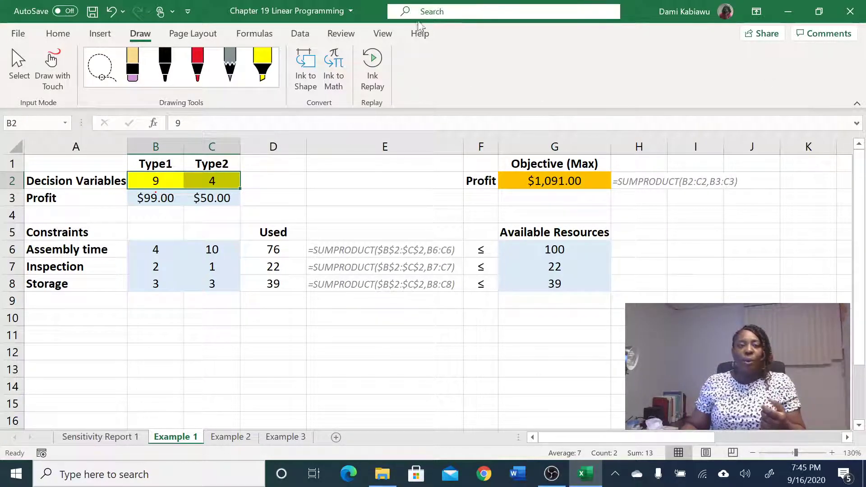
{"action": "left_click", "coordinate": [301, 34]}
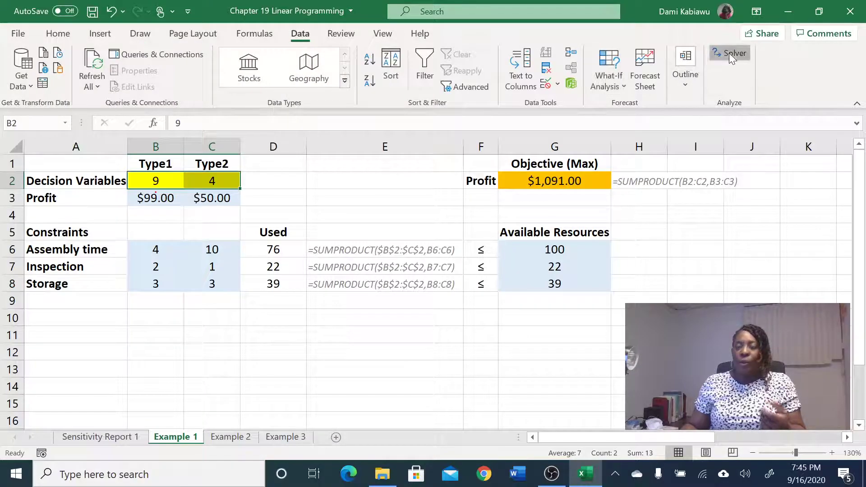
{"action": "left_click", "coordinate": [731, 53]}
{"action": "left_click", "coordinate": [517, 397]}
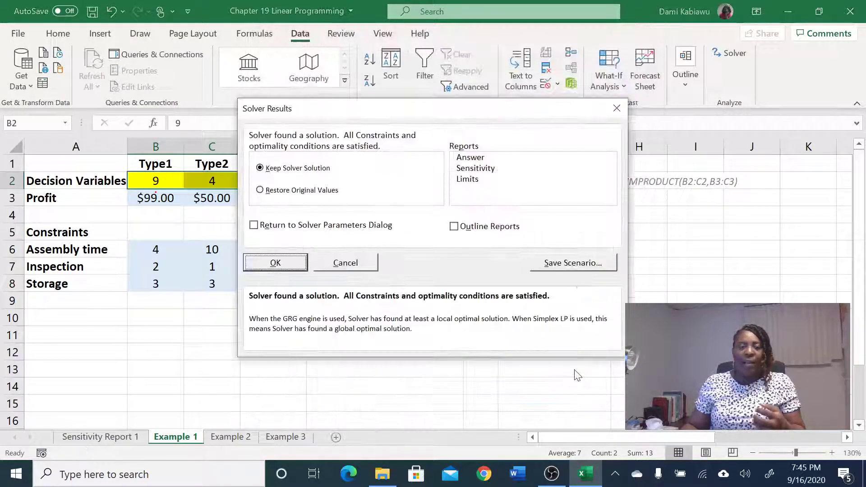
{"action": "left_click", "coordinate": [277, 267]}
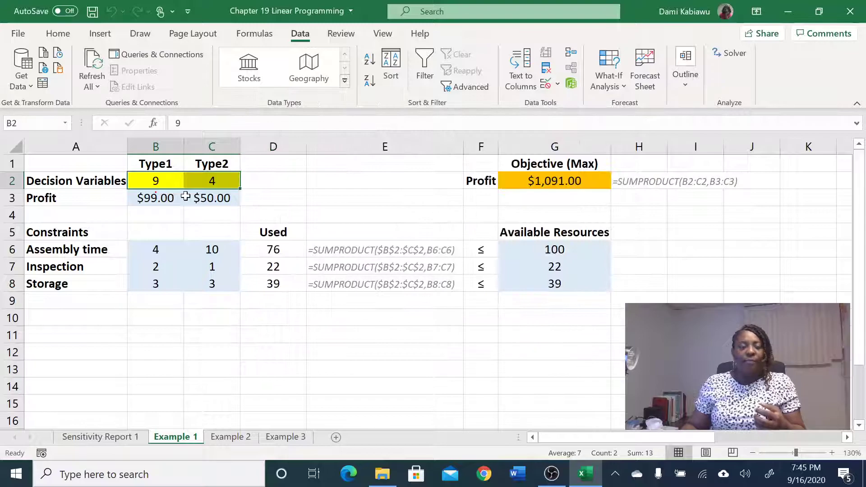
{"action": "left_click_drag", "start_coordinate": [145, 183], "coordinate": [212, 180]}
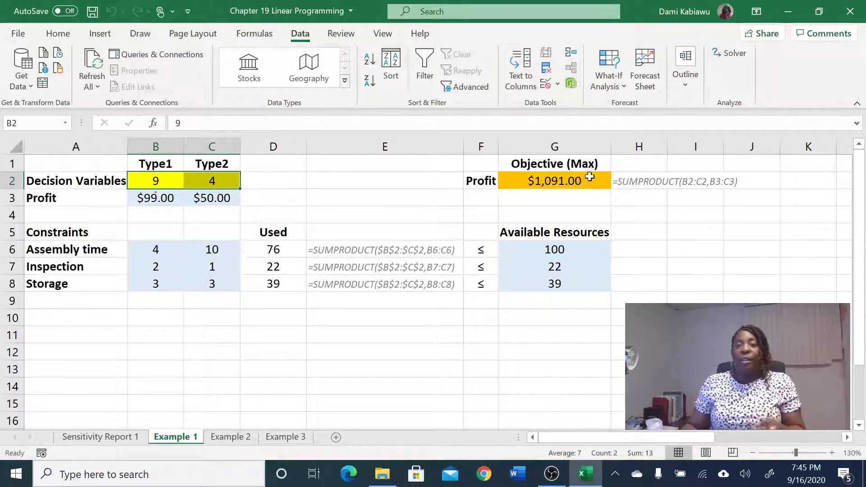
{"action": "left_click", "coordinate": [573, 181]}
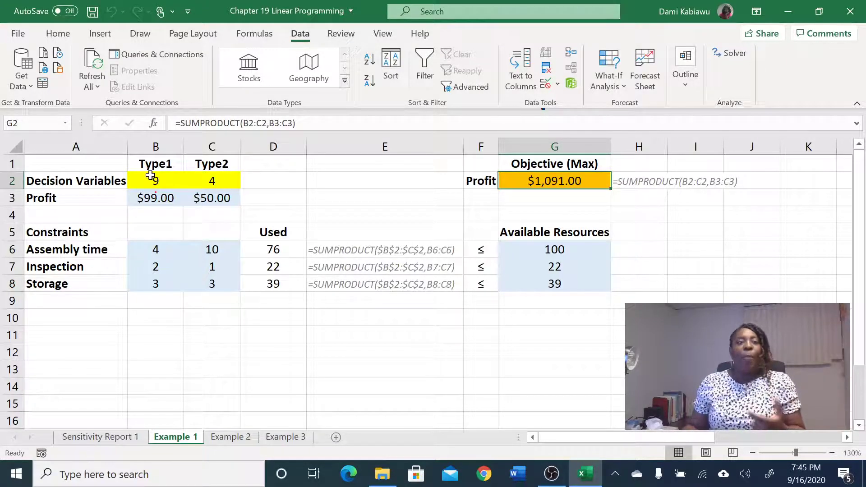
{"action": "left_click_drag", "start_coordinate": [199, 180], "coordinate": [224, 181]}
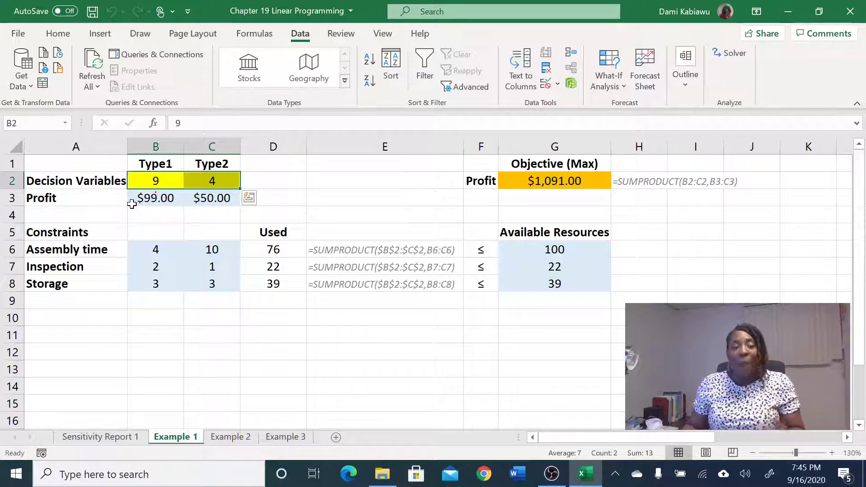
Step: Set the Type1 profit in B3 to 100, run Solver again, keep its solution, and check the Type1 decision variable
{"action": "left_click", "coordinate": [146, 199]}
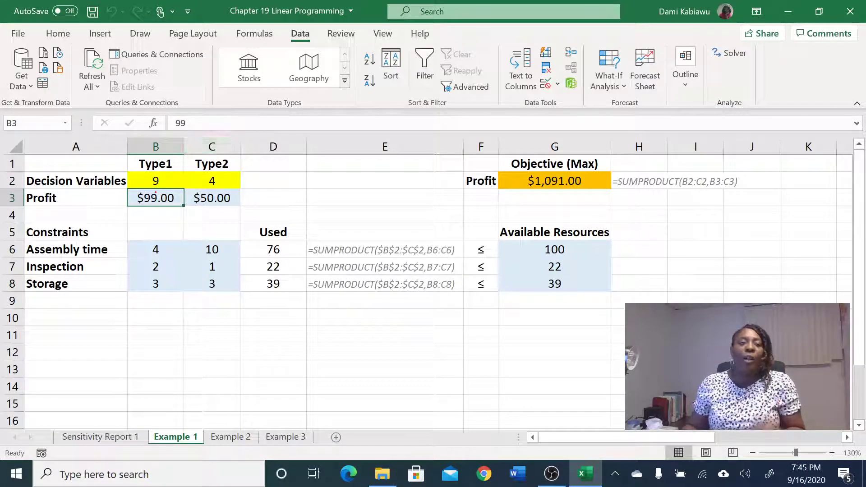
{"action": "type", "text": "100"}
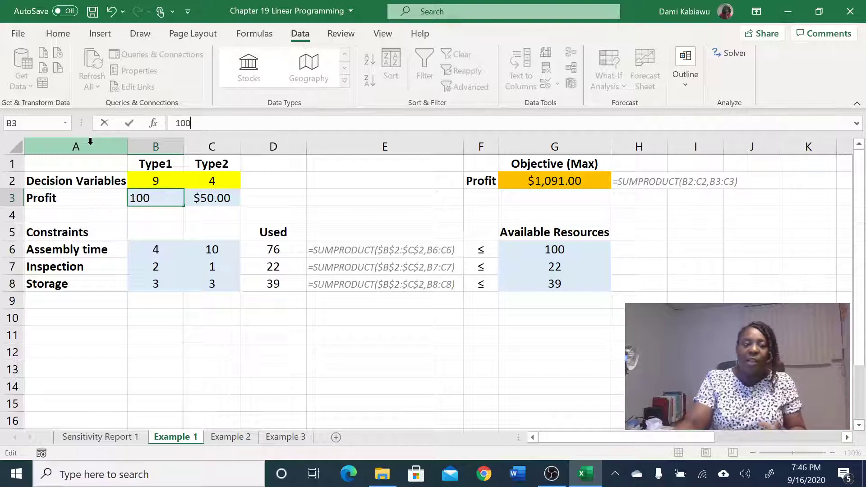
{"action": "key", "text": "Return"}
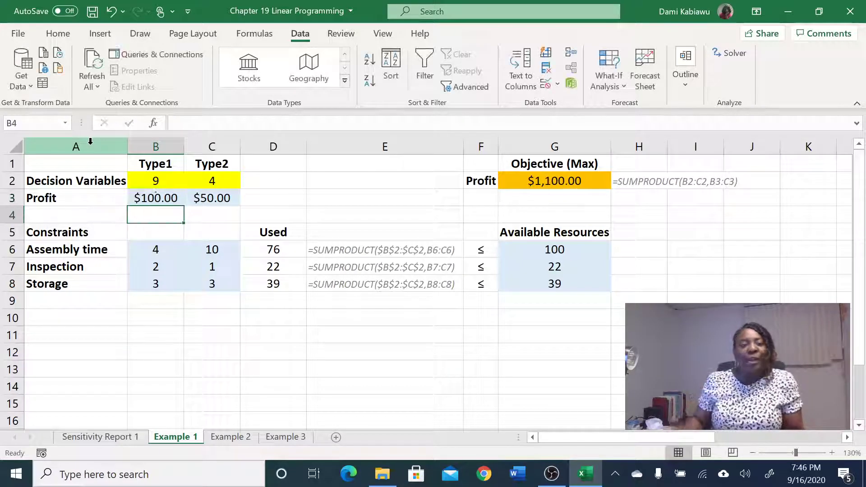
{"action": "left_click", "coordinate": [730, 54]}
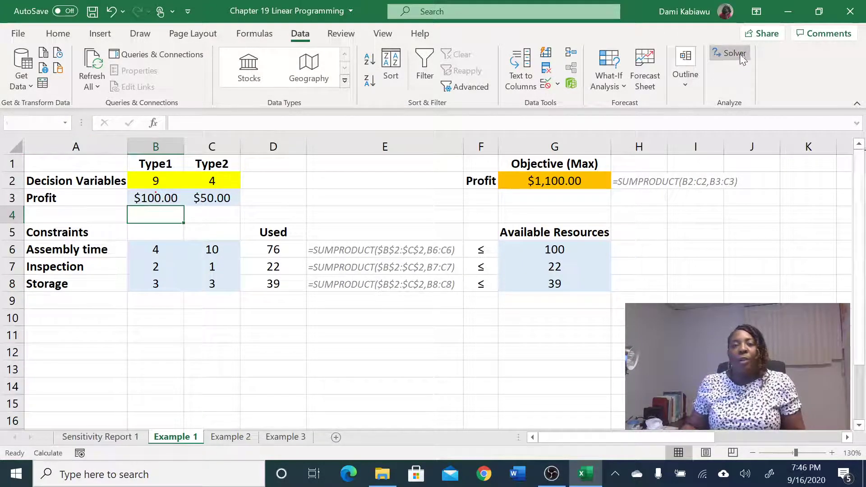
{"action": "left_click", "coordinate": [492, 400]}
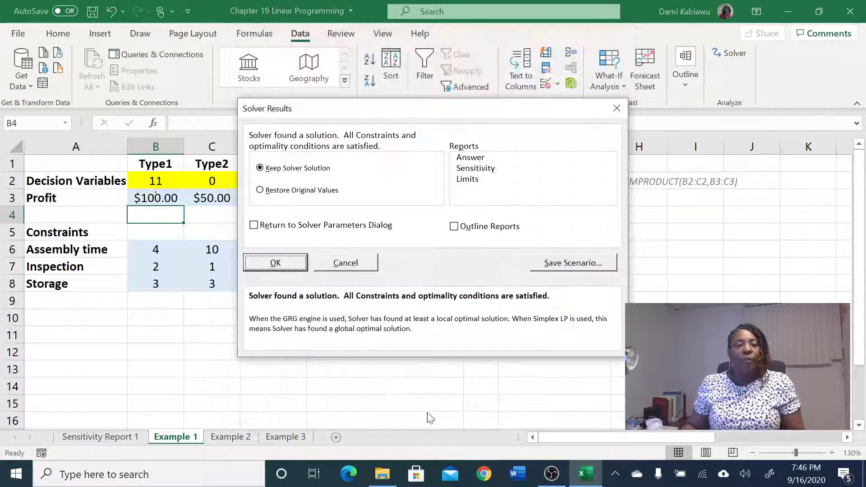
{"action": "left_click", "coordinate": [276, 263]}
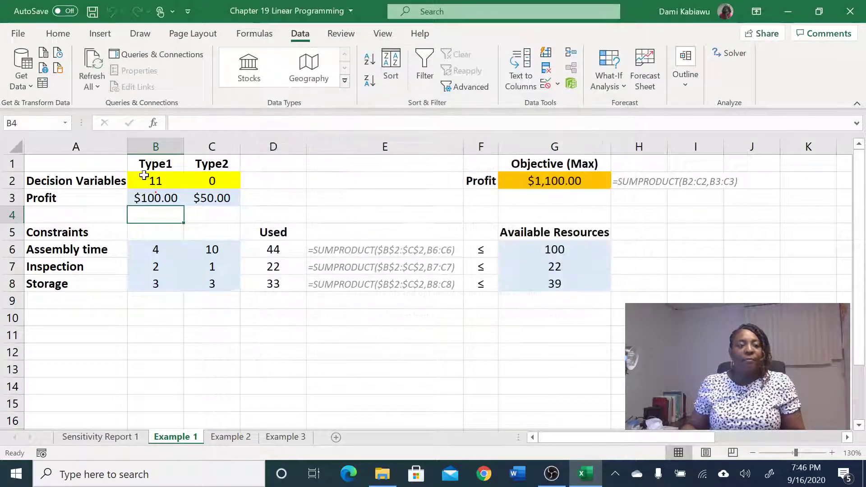
{"action": "left_click", "coordinate": [158, 180]}
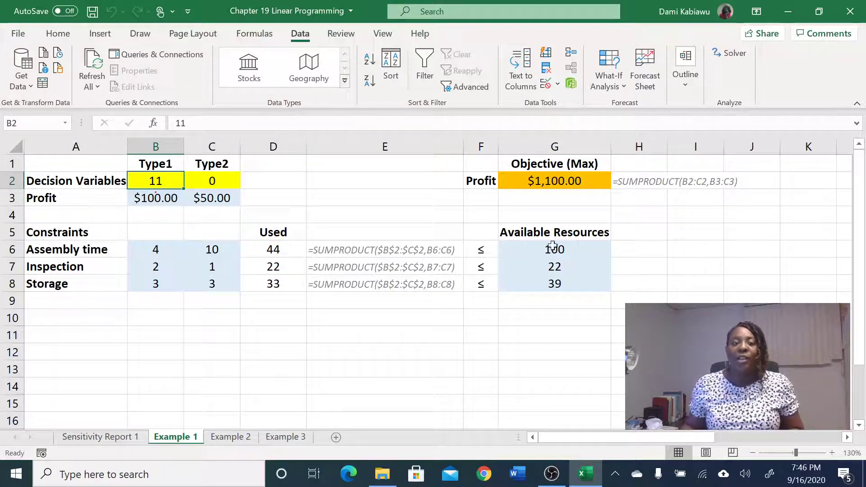
Step: Solve the model once more and generate a Sensitivity report for the 100 profit case
{"action": "left_click", "coordinate": [729, 51]}
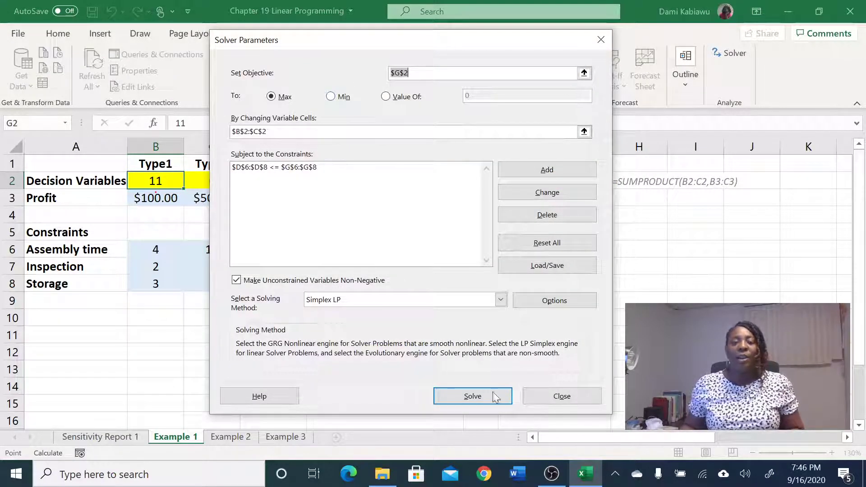
{"action": "left_click", "coordinate": [473, 397]}
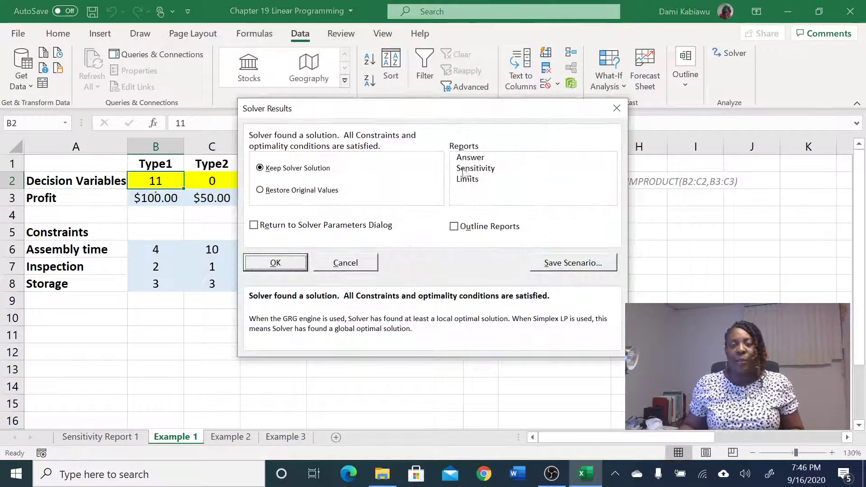
{"action": "left_click", "coordinate": [489, 169]}
{"action": "left_click", "coordinate": [276, 264]}
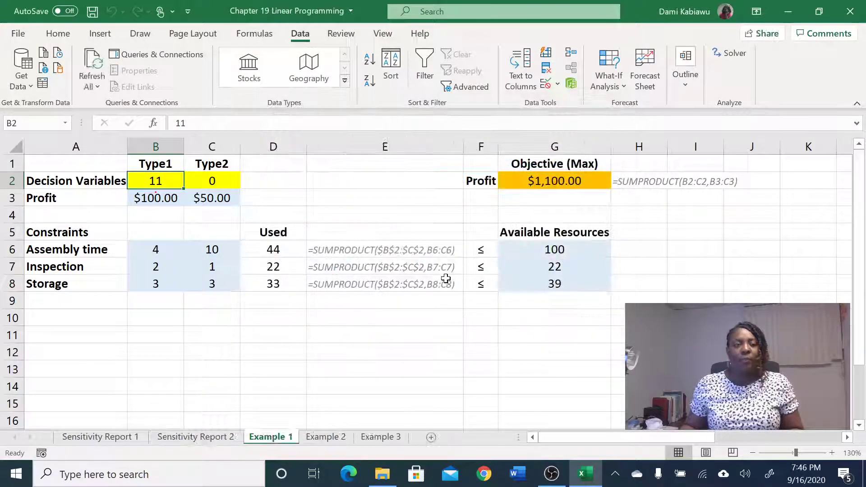
Step: Compare Sensitivity Report 1 with Sensitivity Report 2, examining the new report's objective coefficient for Type1 and final value for Type2
{"action": "left_click", "coordinate": [112, 440]}
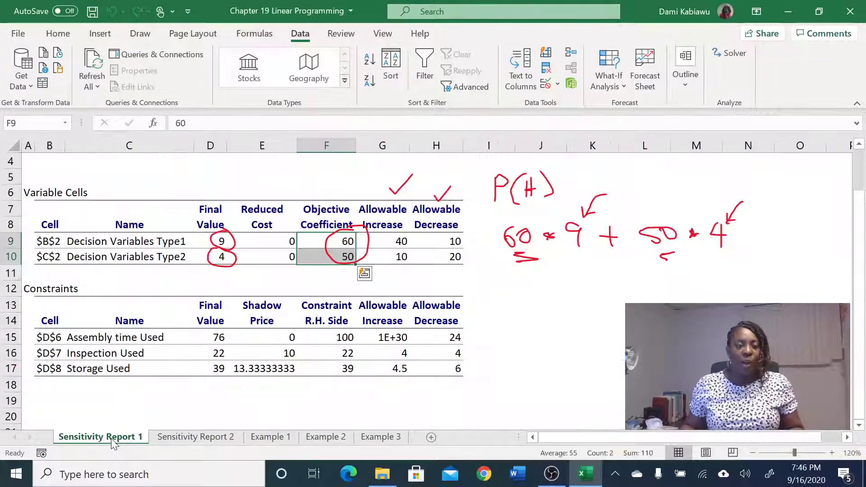
{"action": "left_click", "coordinate": [192, 441]}
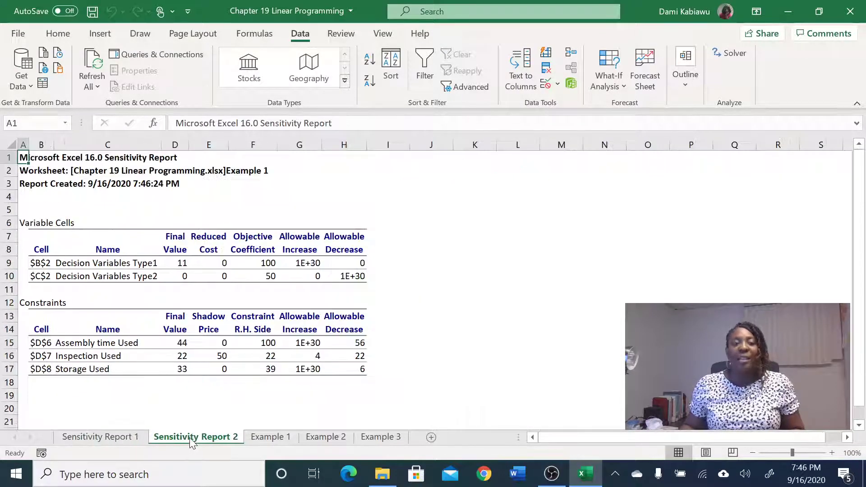
{"action": "left_click", "coordinate": [124, 441]}
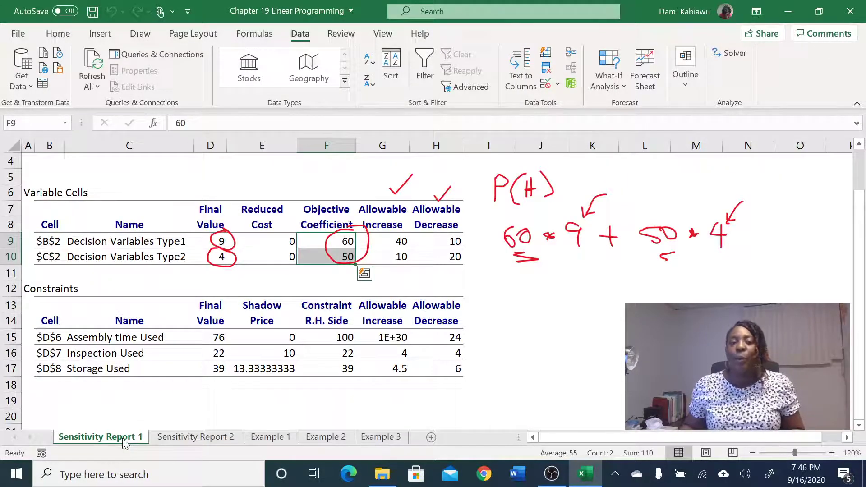
{"action": "left_click", "coordinate": [232, 438]}
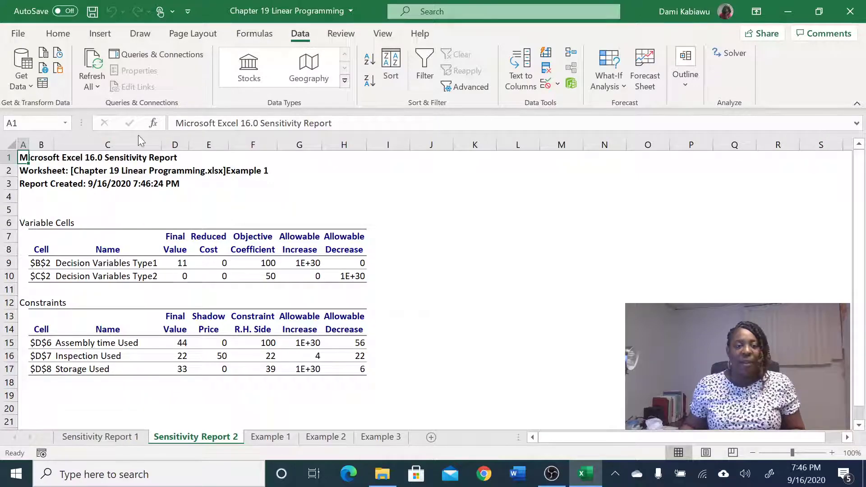
{"action": "left_click", "coordinate": [268, 264]}
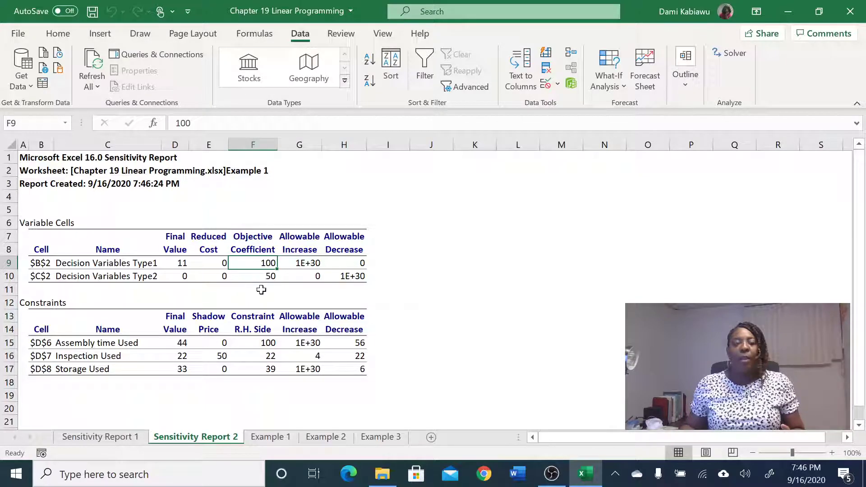
{"action": "left_click_drag", "start_coordinate": [212, 266], "coordinate": [184, 276]}
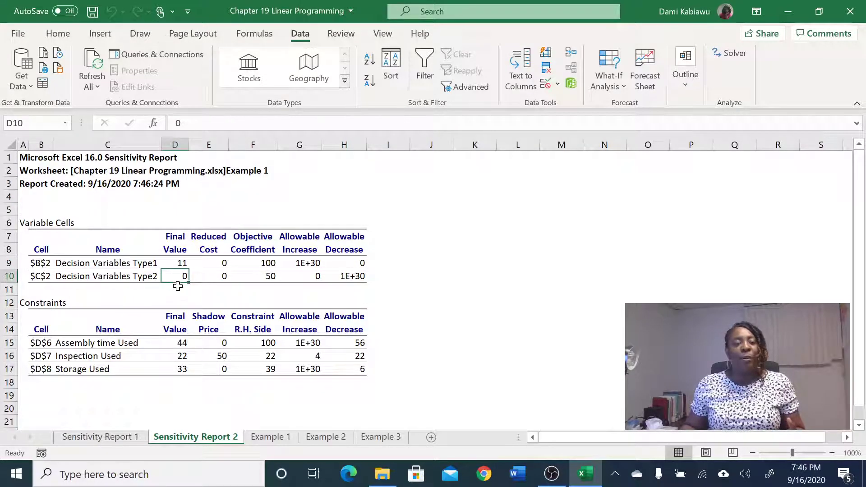
Step: Enlarge Sensitivity Report 2 to 130% and examine the final values and reduced costs of both decision variables
{"action": "left_click", "coordinate": [832, 452]}
{"action": "left_click", "coordinate": [832, 452]}
{"action": "left_click", "coordinate": [832, 453]}
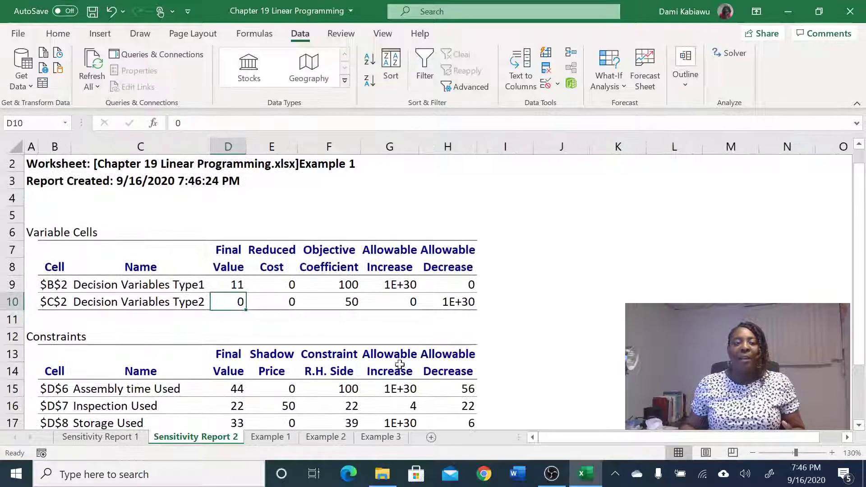
{"action": "left_click", "coordinate": [232, 285]}
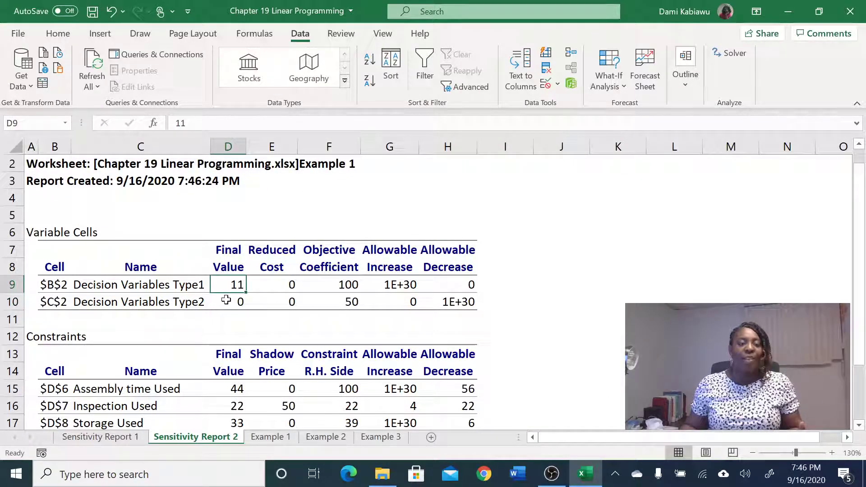
{"action": "left_click", "coordinate": [226, 300]}
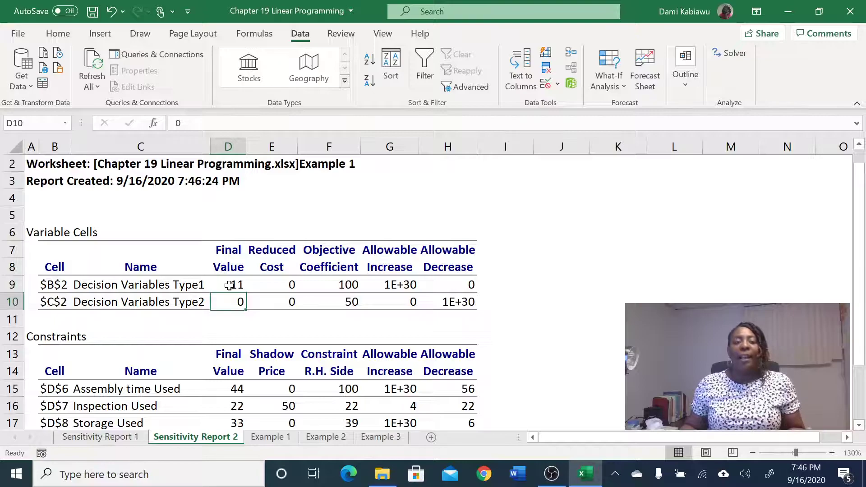
{"action": "left_click", "coordinate": [230, 285]}
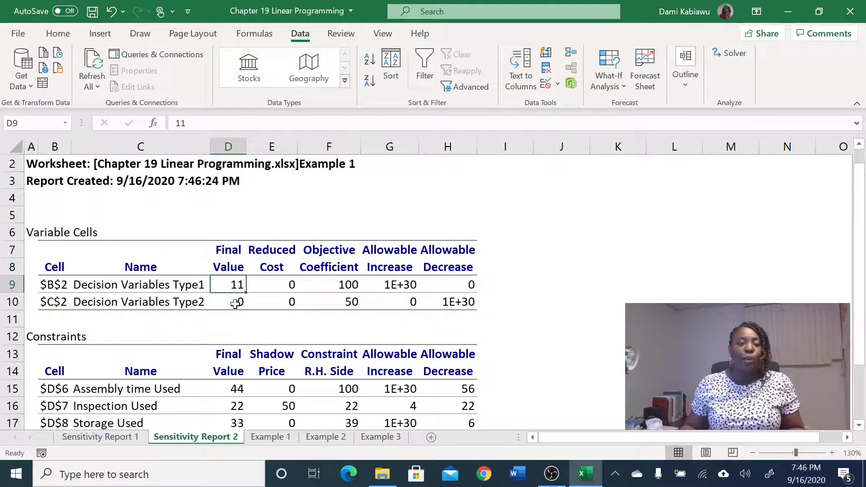
{"action": "left_click", "coordinate": [235, 303]}
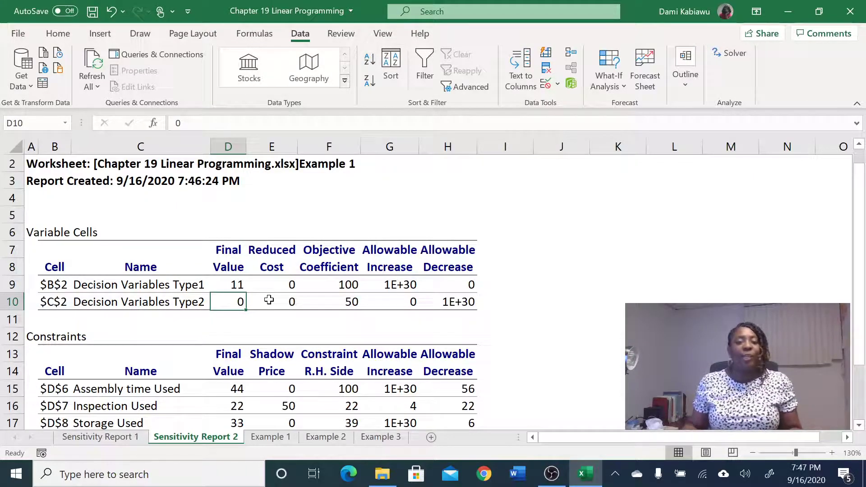
{"action": "left_click", "coordinate": [277, 273]}
{"action": "left_click_drag", "start_coordinate": [277, 279], "coordinate": [272, 301]}
{"action": "left_click", "coordinate": [273, 286]}
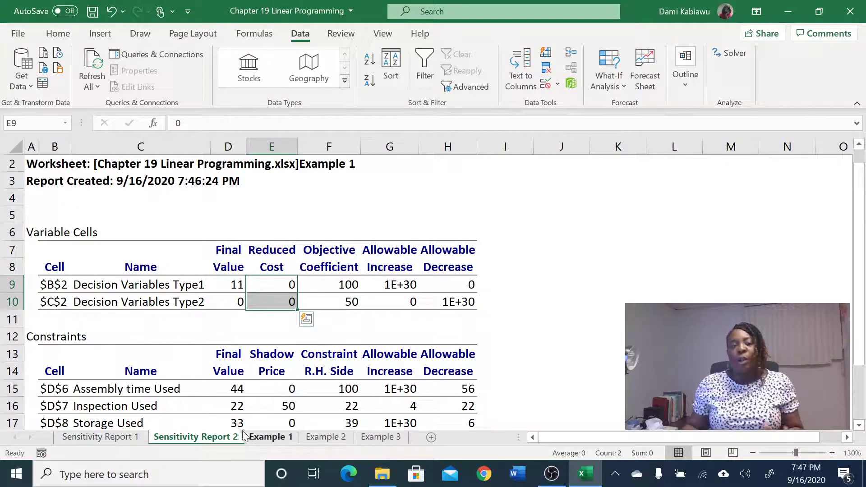
Step: Delete the Sensitivity Report 2 sheet from the workbook
{"action": "right_click", "coordinate": [210, 437]}
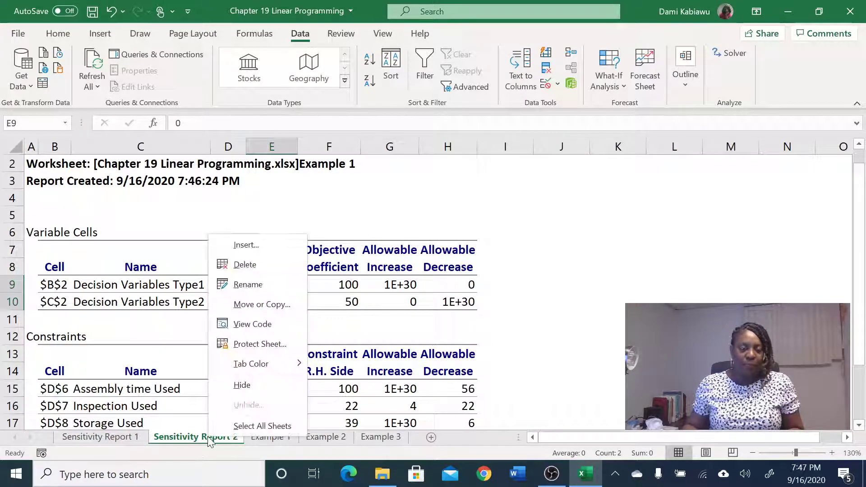
{"action": "left_click", "coordinate": [245, 266]}
{"action": "left_click", "coordinate": [412, 275]}
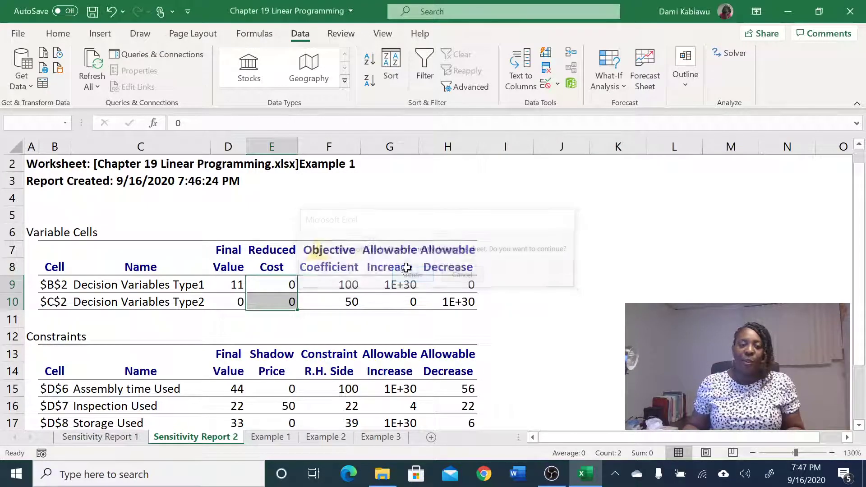
Step: On Sensitivity Report 1, handwrite the Type1 profit range in red ink beside the Constraints table as 100 > x < 50
{"action": "left_click", "coordinate": [128, 441]}
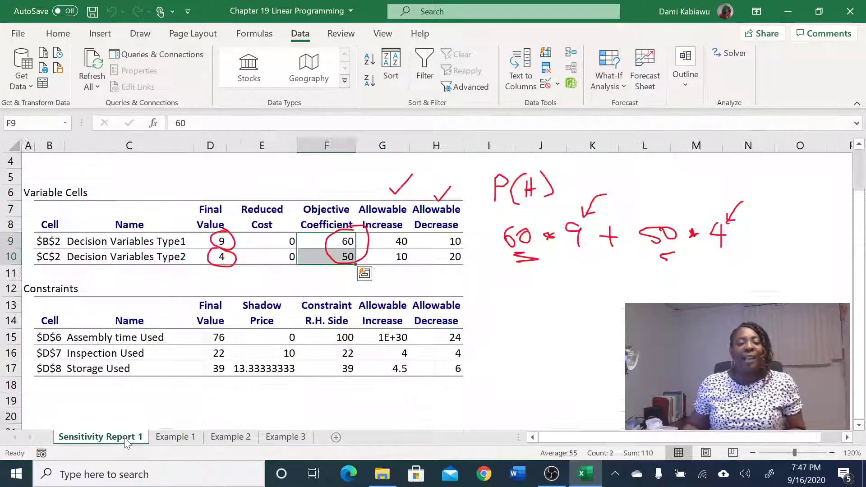
{"action": "left_click", "coordinate": [392, 240]}
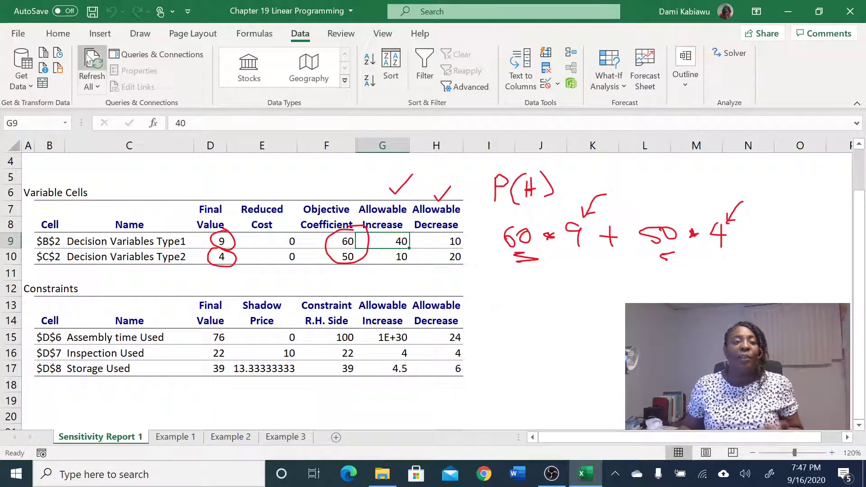
{"action": "left_click", "coordinate": [140, 34]}
{"action": "left_click", "coordinate": [197, 68]}
{"action": "left_click", "coordinate": [52, 68]}
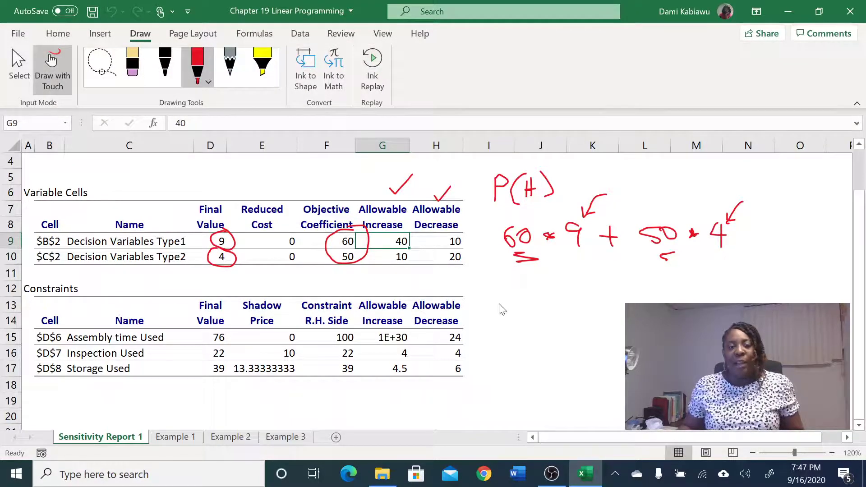
{"action": "mouse_move", "coordinate": [513, 298]}
{"action": "left_mouse_down"}
{"action": "mouse_move", "coordinate": [512, 315]}
{"action": "mouse_move", "coordinate": [527, 308]}
{"action": "mouse_move", "coordinate": [523, 299]}
{"action": "mouse_move", "coordinate": [534, 311]}
{"action": "mouse_move", "coordinate": [545, 301]}
{"action": "left_mouse_up"}
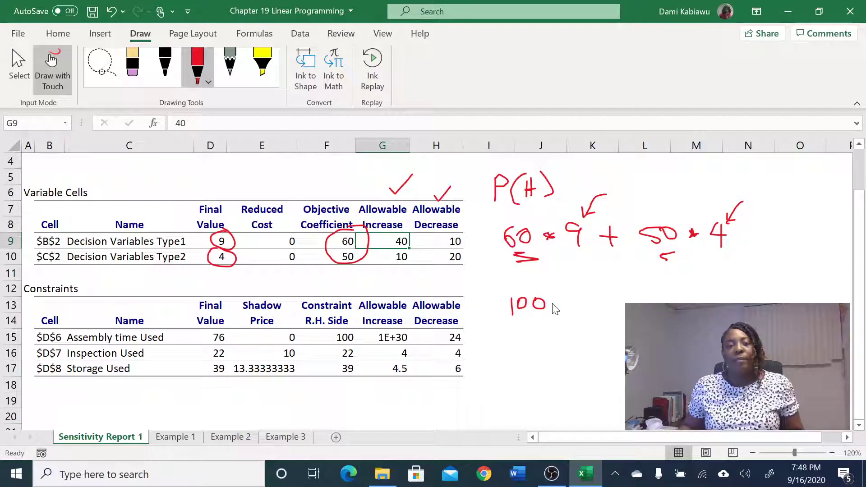
{"action": "mouse_move", "coordinate": [554, 299]}
{"action": "left_mouse_down"}
{"action": "mouse_move", "coordinate": [567, 307]}
{"action": "mouse_move", "coordinate": [556, 315]}
{"action": "mouse_move", "coordinate": [625, 311]}
{"action": "left_mouse_up"}
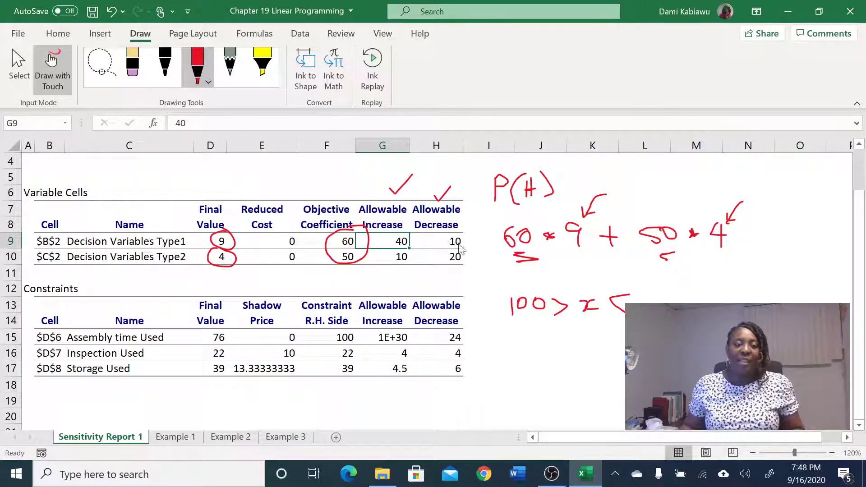
{"action": "left_click_drag", "start_coordinate": [680, 292], "coordinate": [646, 307]}
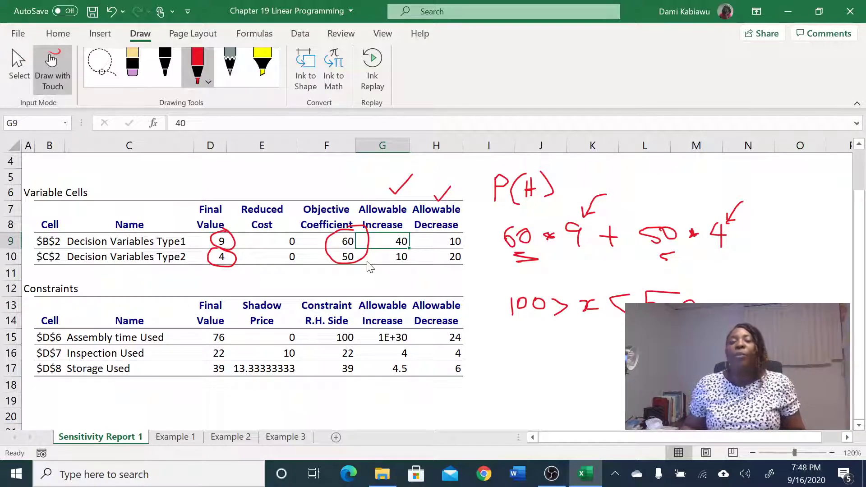
Step: Circle Type2's allowable increase and decrease in red, and handwrite the start of its range, 60 > x <, below the Type1 range
{"action": "mouse_move", "coordinate": [383, 251]}
{"action": "left_mouse_down"}
{"action": "mouse_move", "coordinate": [472, 259]}
{"action": "mouse_move", "coordinate": [474, 272]}
{"action": "mouse_move", "coordinate": [388, 272]}
{"action": "mouse_move", "coordinate": [383, 251]}
{"action": "left_mouse_up"}
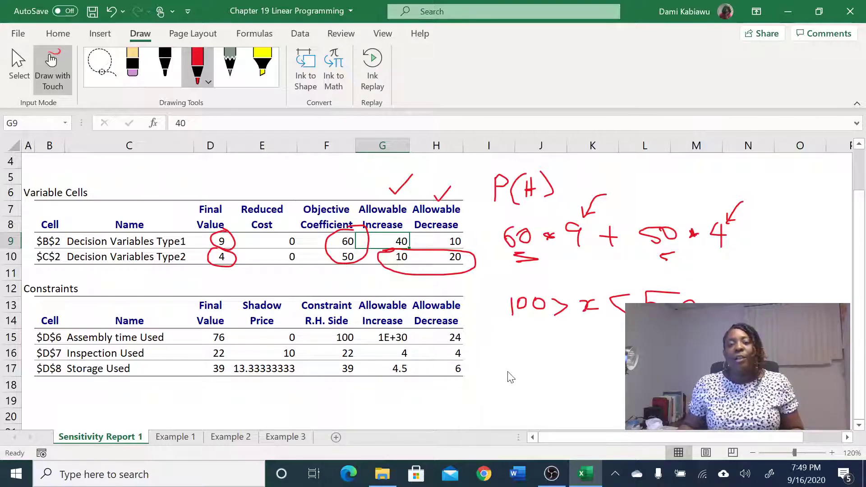
{"action": "mouse_move", "coordinate": [529, 349]}
{"action": "left_mouse_down"}
{"action": "mouse_move", "coordinate": [521, 372]}
{"action": "mouse_move", "coordinate": [526, 365]}
{"action": "mouse_move", "coordinate": [537, 375]}
{"action": "mouse_move", "coordinate": [552, 359]}
{"action": "mouse_move", "coordinate": [541, 352]}
{"action": "left_mouse_up"}
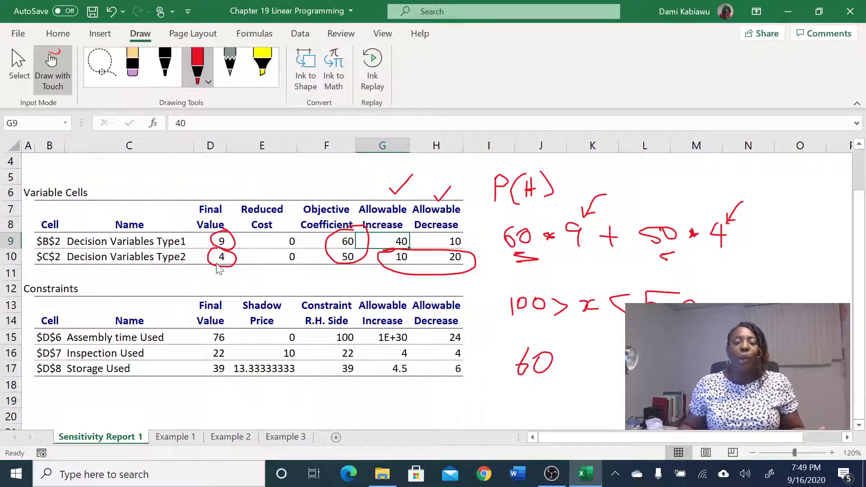
{"action": "mouse_move", "coordinate": [572, 368]}
{"action": "left_mouse_down"}
{"action": "mouse_move", "coordinate": [564, 382]}
{"action": "mouse_move", "coordinate": [592, 368]}
{"action": "mouse_move", "coordinate": [589, 375]}
{"action": "mouse_move", "coordinate": [609, 372]}
{"action": "left_mouse_up"}
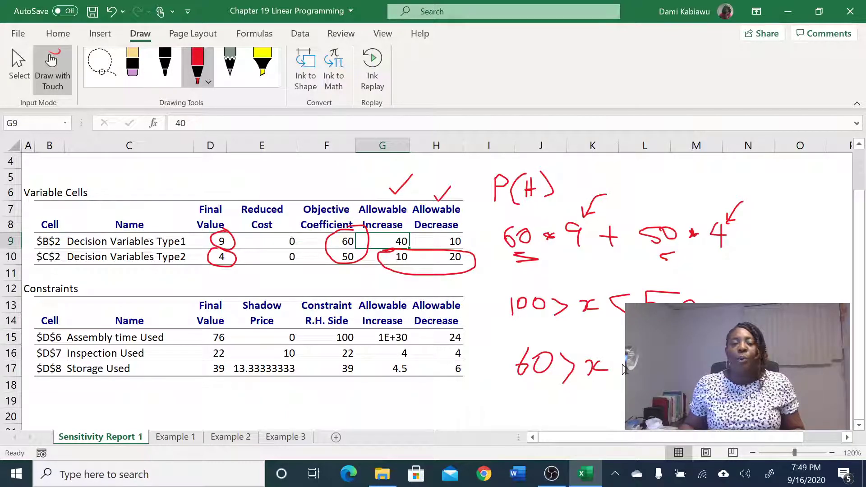
{"action": "left_click_drag", "start_coordinate": [617, 369], "coordinate": [626, 373]}
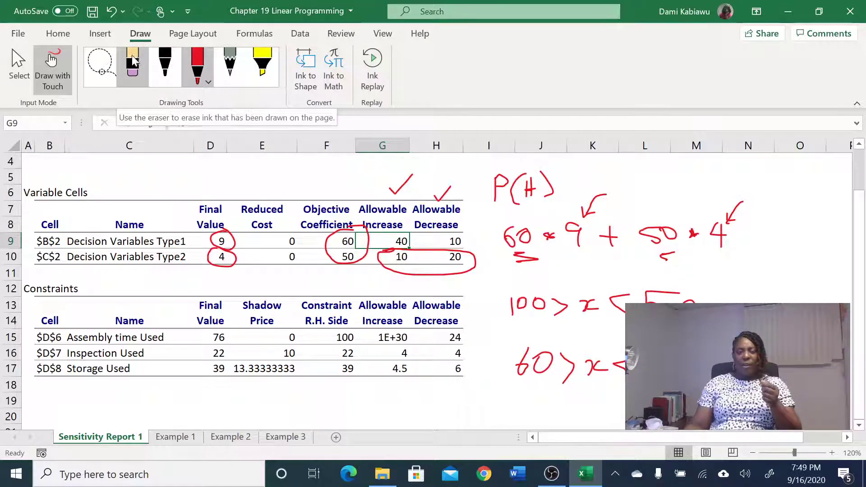
Step: Erase the second inequality sign in both handwritten ranges and redraw each as > in red ink
{"action": "left_click", "coordinate": [130, 65]}
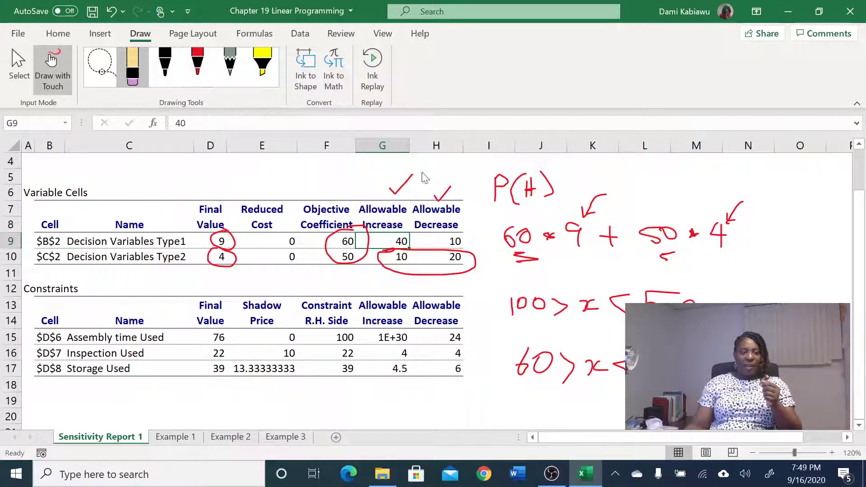
{"action": "left_click", "coordinate": [622, 310]}
{"action": "left_click", "coordinate": [620, 357]}
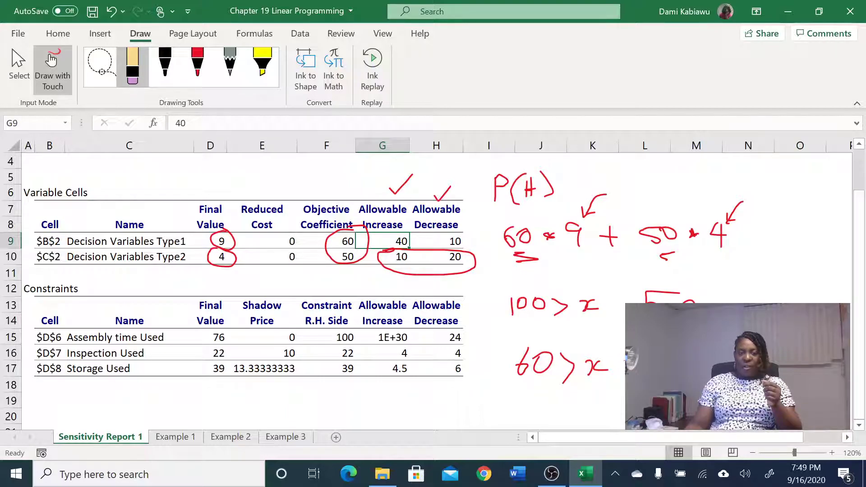
{"action": "left_click", "coordinate": [190, 57]}
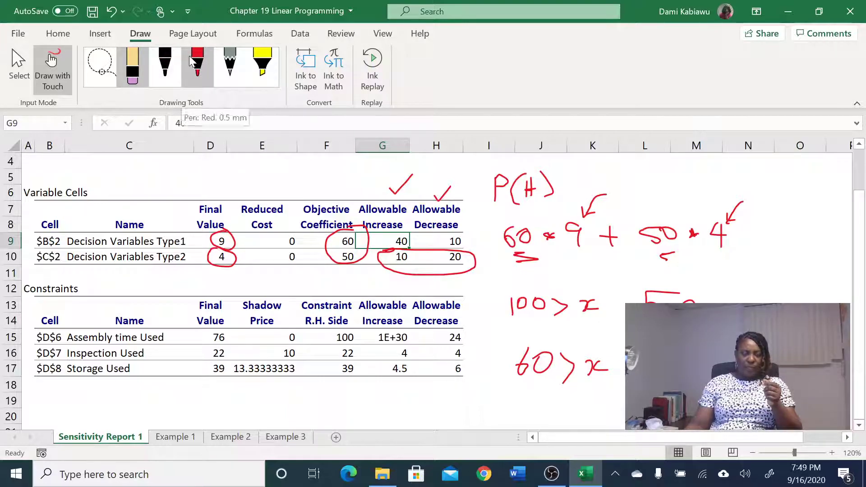
{"action": "left_click_drag", "start_coordinate": [611, 294], "coordinate": [632, 302]}
{"action": "left_click_drag", "start_coordinate": [614, 355], "coordinate": [625, 360]}
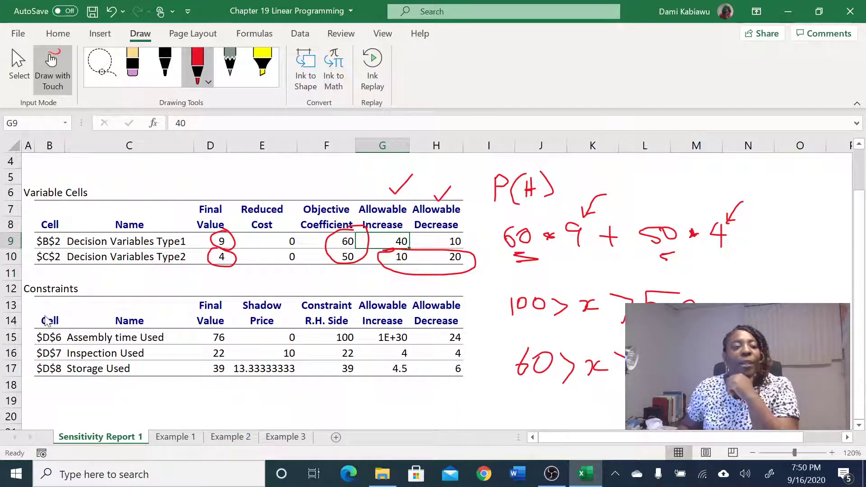
Step: Tick the Cell heading of the report's Constraints table in red, and circle the Used column on the Example 1 sheet
{"action": "left_click_drag", "start_coordinate": [45, 307], "coordinate": [55, 298]}
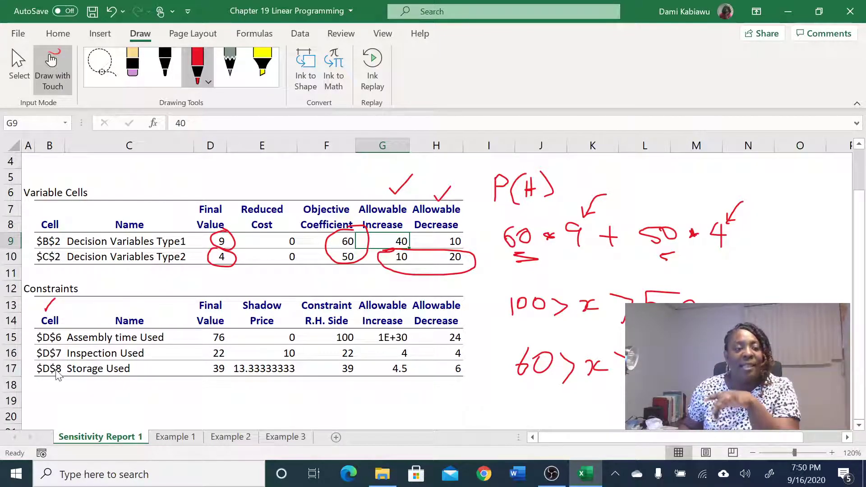
{"action": "left_click", "coordinate": [175, 438]}
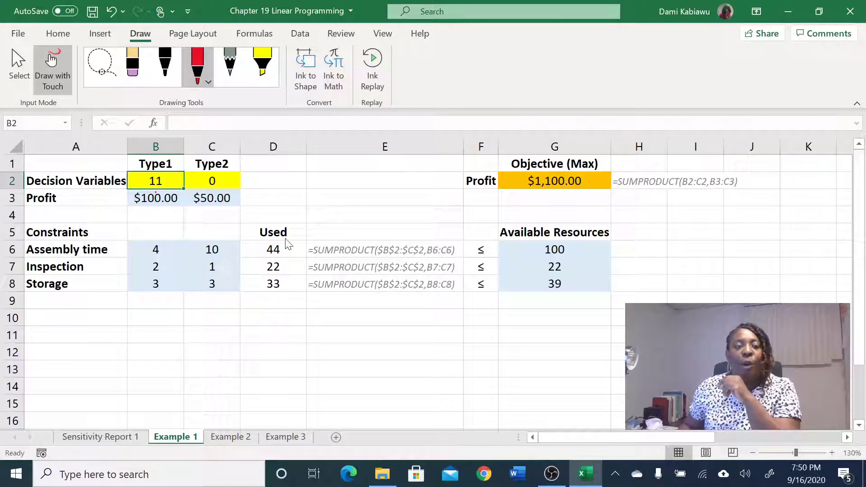
{"action": "mouse_move", "coordinate": [290, 216]}
{"action": "left_mouse_down"}
{"action": "mouse_move", "coordinate": [244, 244]}
{"action": "mouse_move", "coordinate": [253, 280]}
{"action": "mouse_move", "coordinate": [287, 295]}
{"action": "mouse_move", "coordinate": [298, 246]}
{"action": "left_mouse_up"}
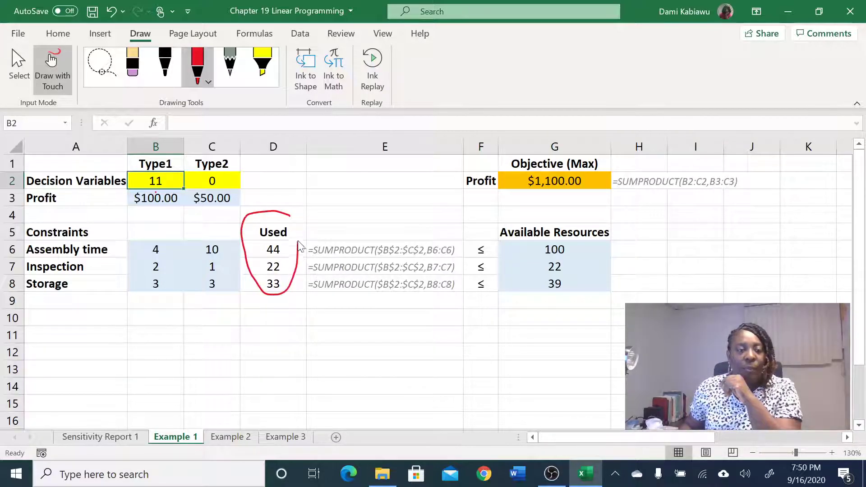
Step: Compare the report's constraints with the Example 1 model and mark the Assembly time label there with a red tick
{"action": "left_click", "coordinate": [117, 440]}
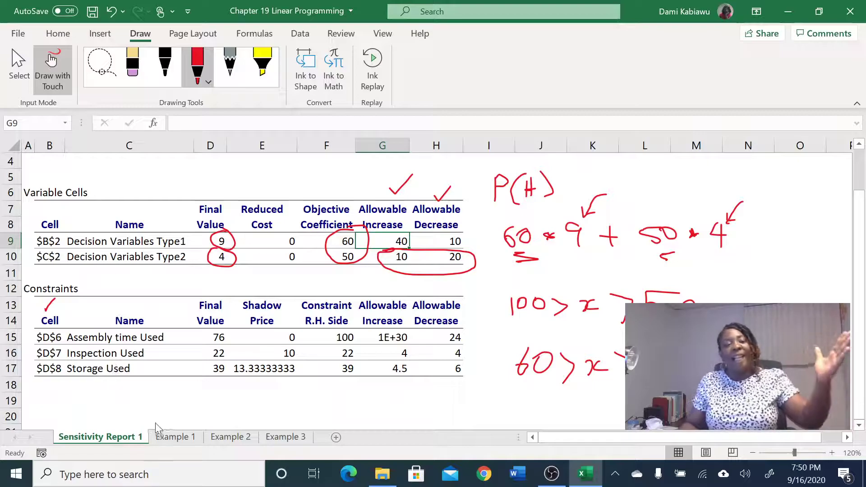
{"action": "left_click", "coordinate": [168, 440]}
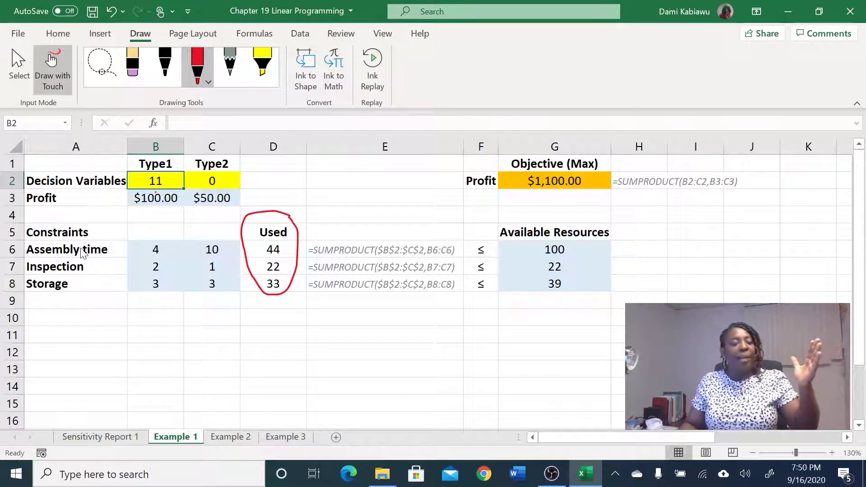
{"action": "left_click_drag", "start_coordinate": [95, 253], "coordinate": [110, 251]}
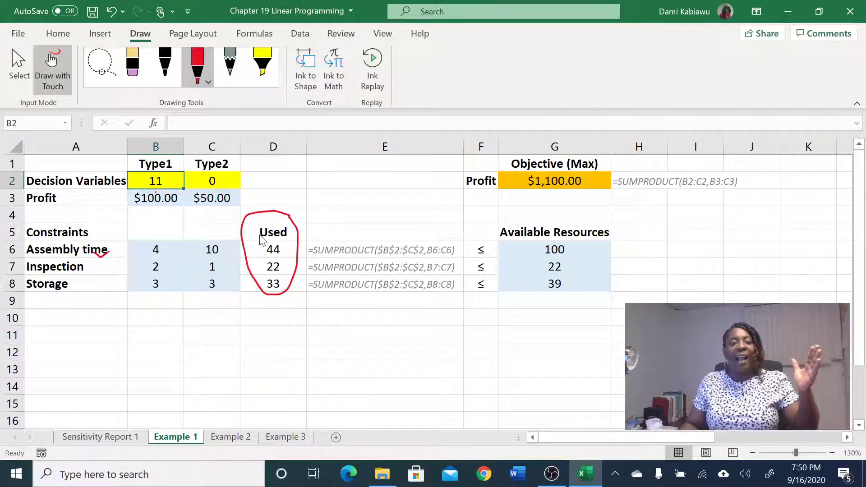
Step: On Sensitivity Report 1, put a red tick beside the final value of each of the three constraints
{"action": "left_click", "coordinate": [127, 437]}
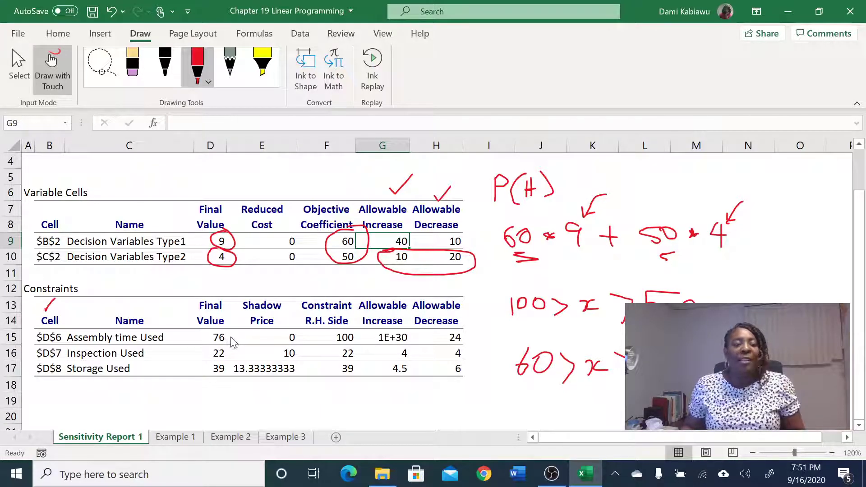
{"action": "left_click_drag", "start_coordinate": [229, 336], "coordinate": [235, 332]}
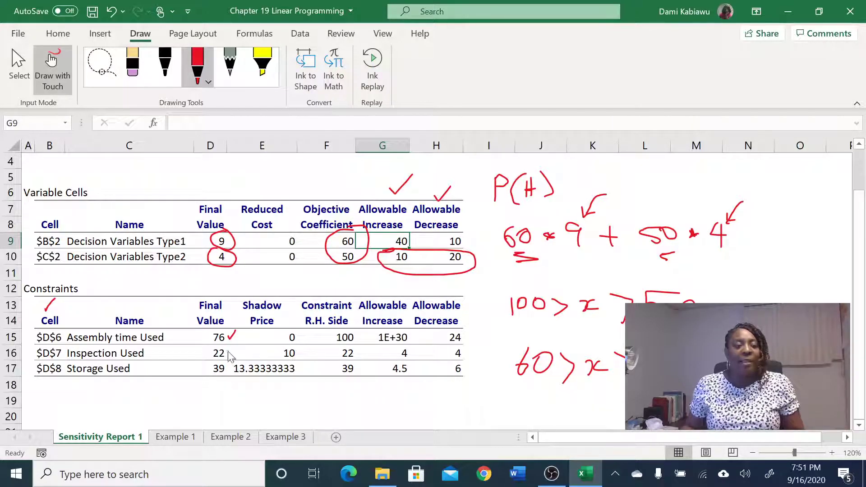
{"action": "mouse_move", "coordinate": [228, 351]}
{"action": "left_mouse_down"}
{"action": "mouse_move", "coordinate": [235, 348]}
{"action": "mouse_move", "coordinate": [235, 363]}
{"action": "left_mouse_up"}
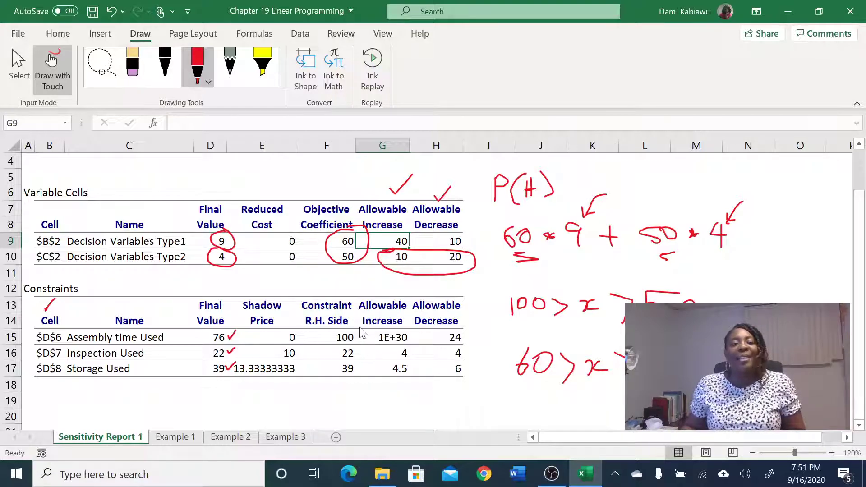
Step: Circle the three Constraint R.H. Side values in red and tick the final values of both decision variables
{"action": "mouse_move", "coordinate": [359, 323]}
{"action": "left_mouse_down"}
{"action": "mouse_move", "coordinate": [335, 322]}
{"action": "mouse_move", "coordinate": [329, 367]}
{"action": "left_mouse_up"}
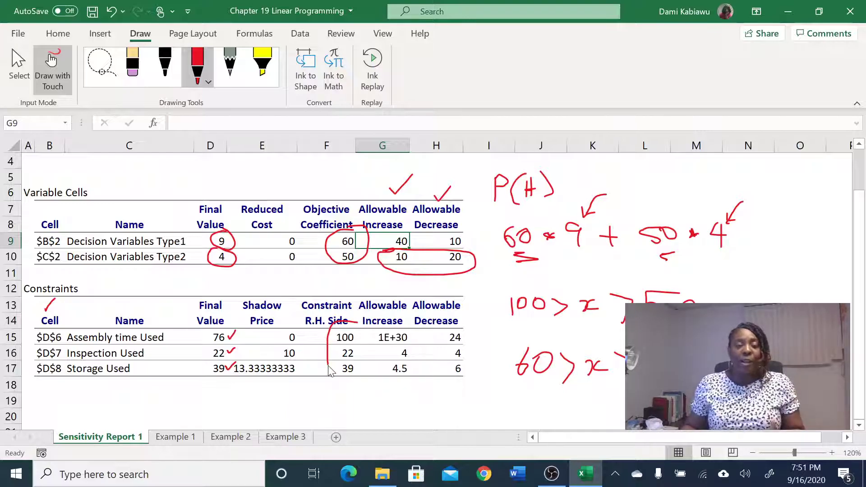
{"action": "mouse_move", "coordinate": [330, 370]}
{"action": "left_mouse_down"}
{"action": "mouse_move", "coordinate": [358, 384]}
{"action": "mouse_move", "coordinate": [365, 342]}
{"action": "mouse_move", "coordinate": [357, 329]}
{"action": "left_mouse_up"}
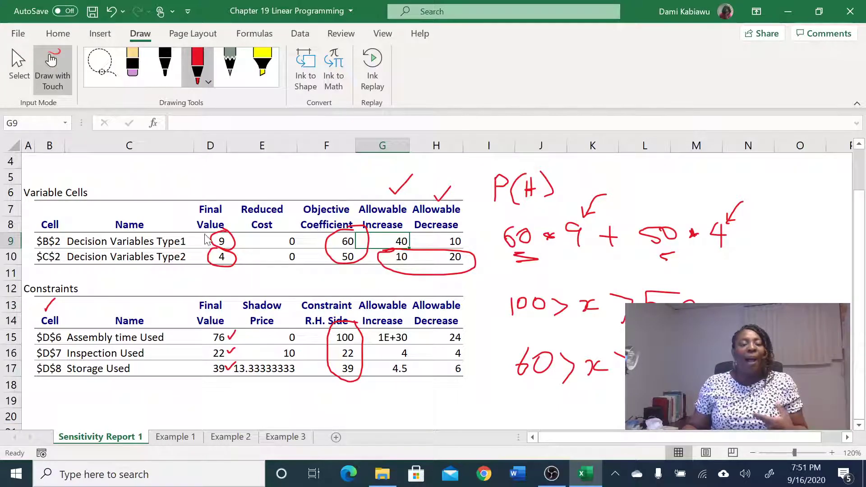
{"action": "left_click_drag", "start_coordinate": [236, 237], "coordinate": [247, 233]}
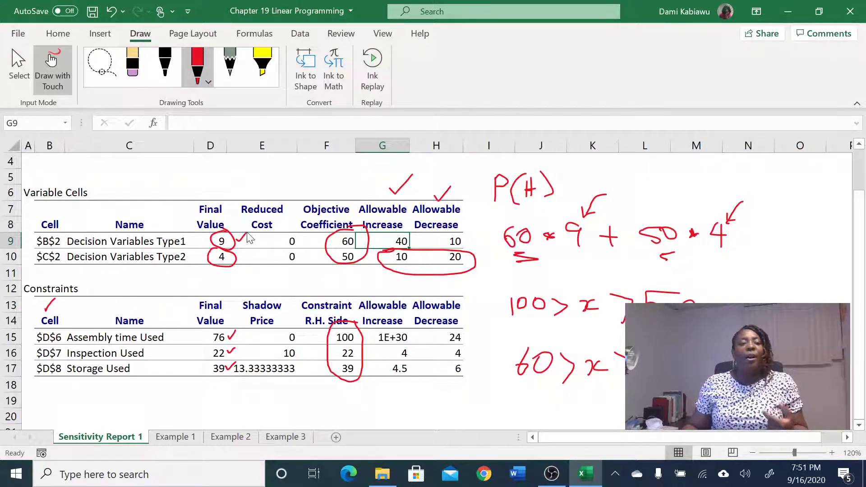
{"action": "left_click_drag", "start_coordinate": [241, 254], "coordinate": [251, 247]}
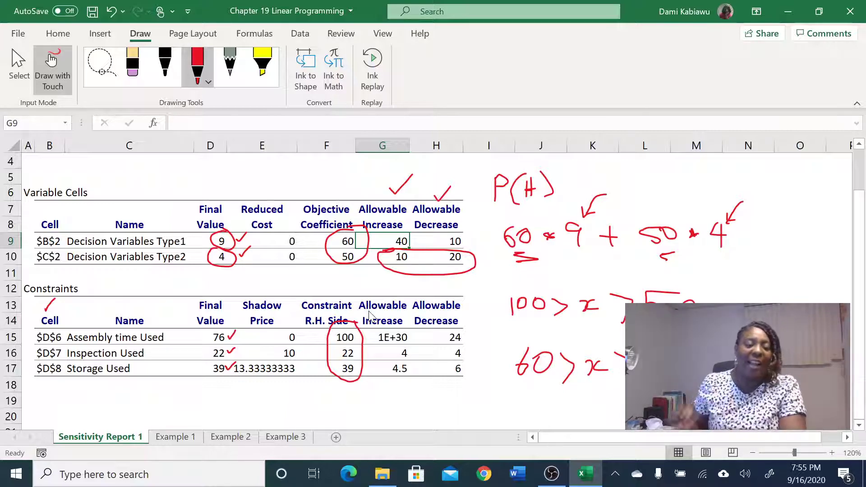
Step: Stop inking and set the Type1 profit on the Example 1 sheet to 60
{"action": "left_click", "coordinate": [188, 438]}
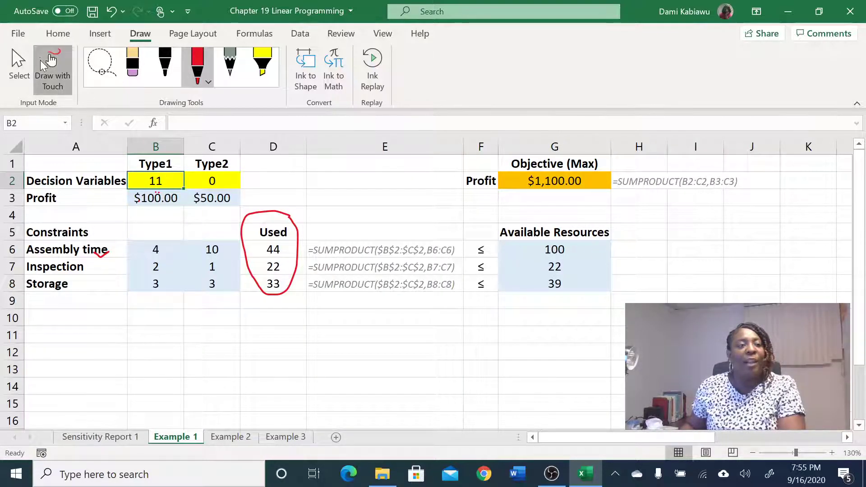
{"action": "left_click", "coordinate": [41, 63]}
{"action": "left_click", "coordinate": [155, 198]}
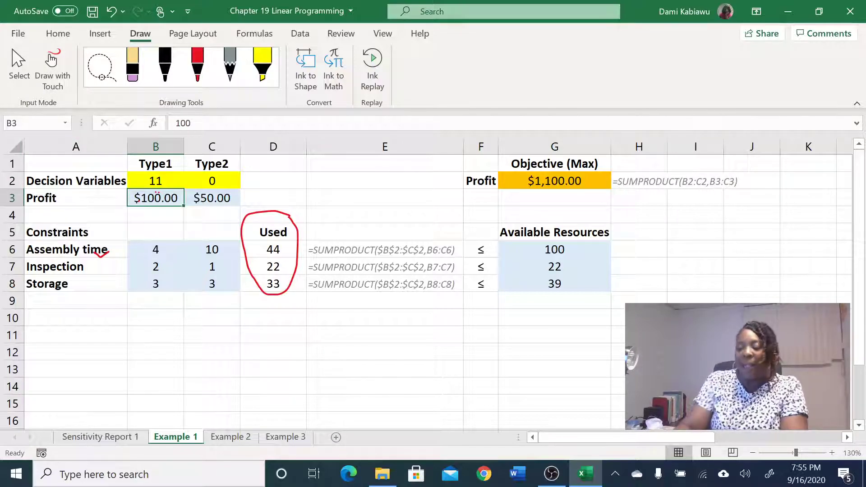
{"action": "type", "text": "60"}
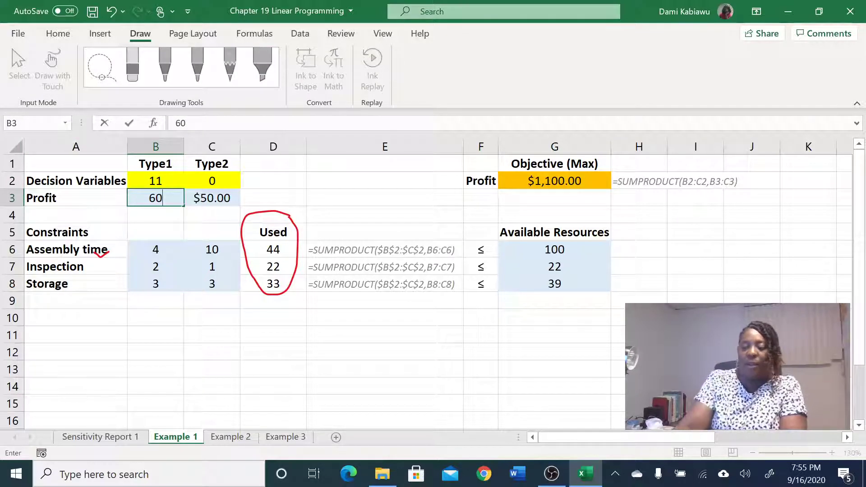
{"action": "left_click", "coordinate": [129, 123]}
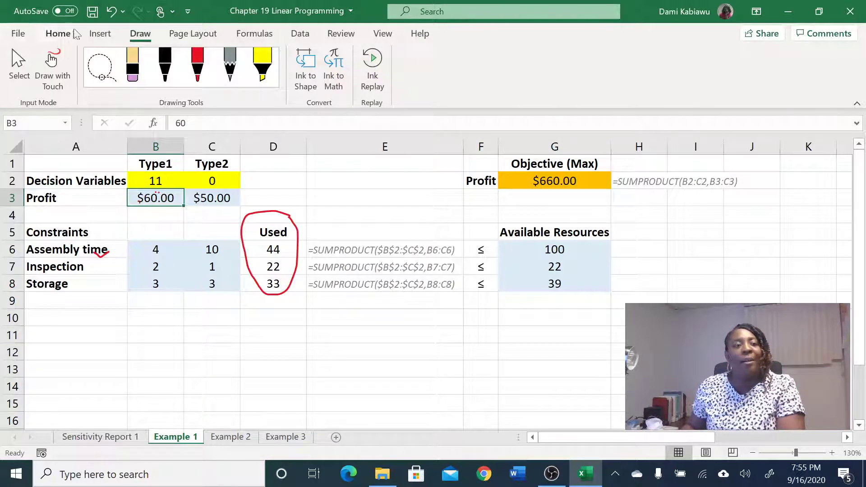
Step: Run Solver on the Example 1 model with its existing parameters and keep the Solver solution
{"action": "left_click", "coordinate": [300, 35]}
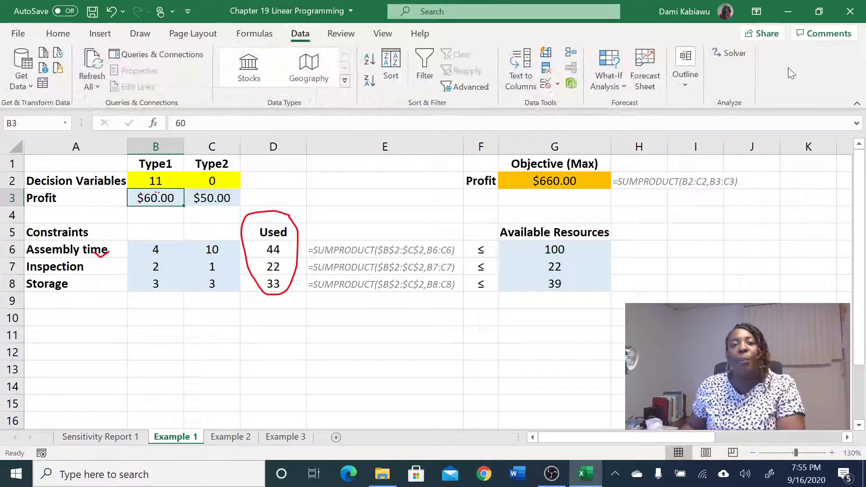
{"action": "left_click", "coordinate": [730, 52]}
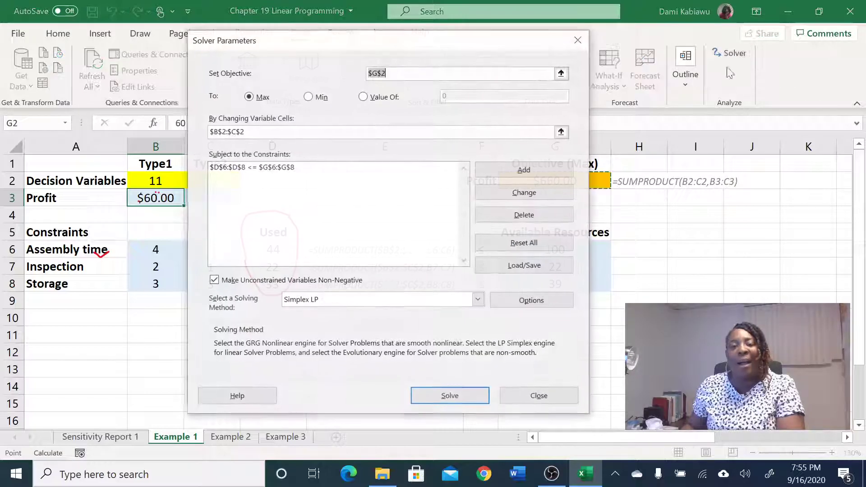
{"action": "left_click", "coordinate": [453, 402]}
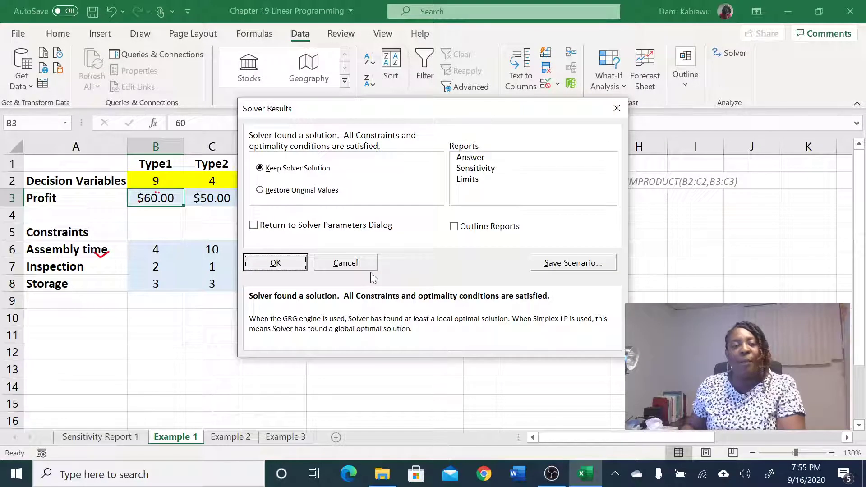
{"action": "left_click", "coordinate": [298, 264]}
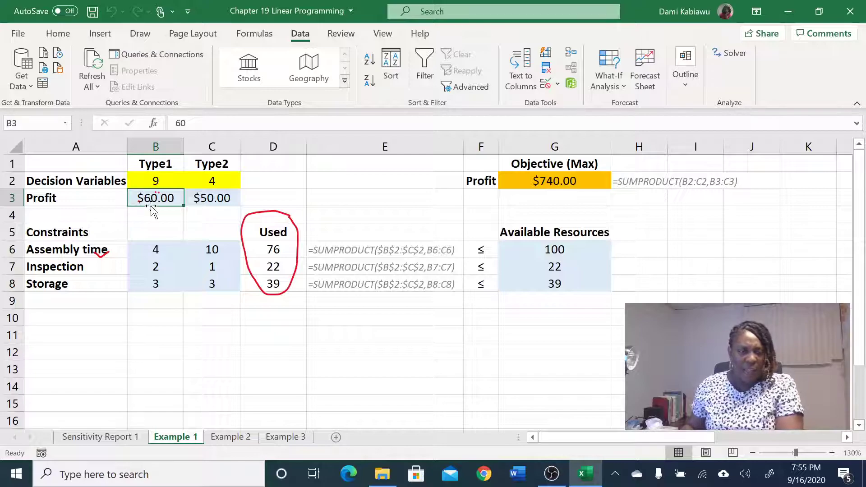
Step: Set the available Inspection resource on the Example 1 sheet to 23
{"action": "left_click", "coordinate": [539, 180]}
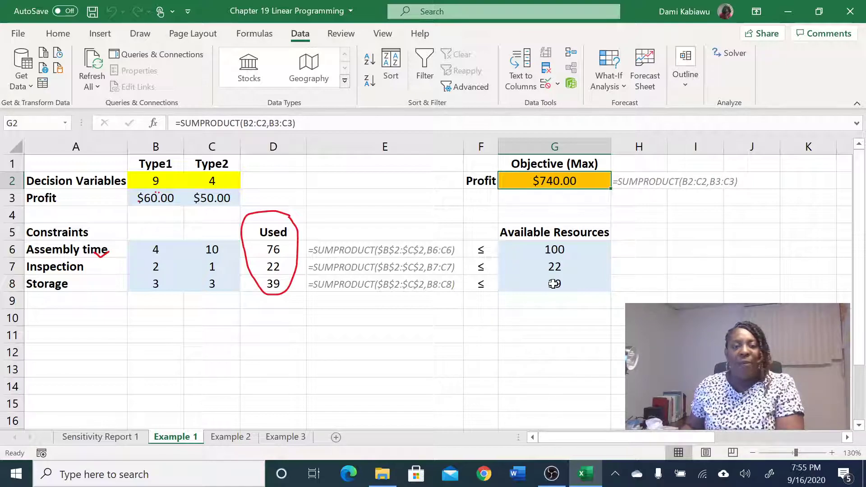
{"action": "left_click", "coordinate": [560, 267]}
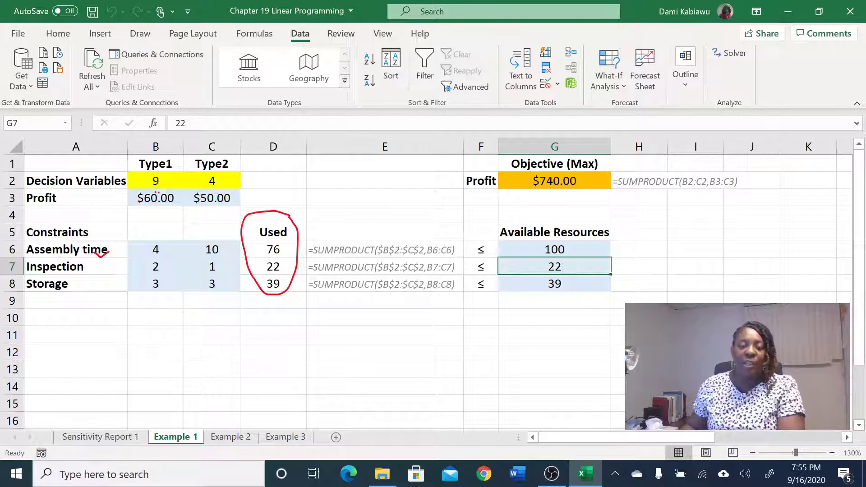
{"action": "type", "text": "23"}
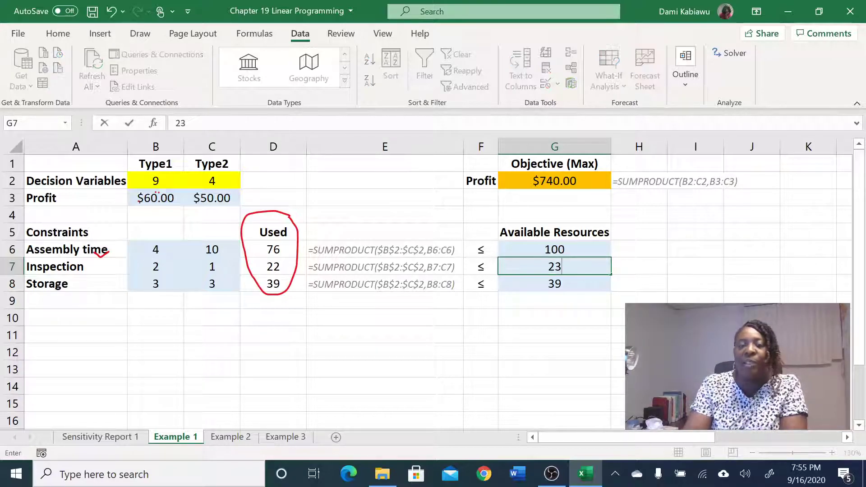
{"action": "key", "text": "Return"}
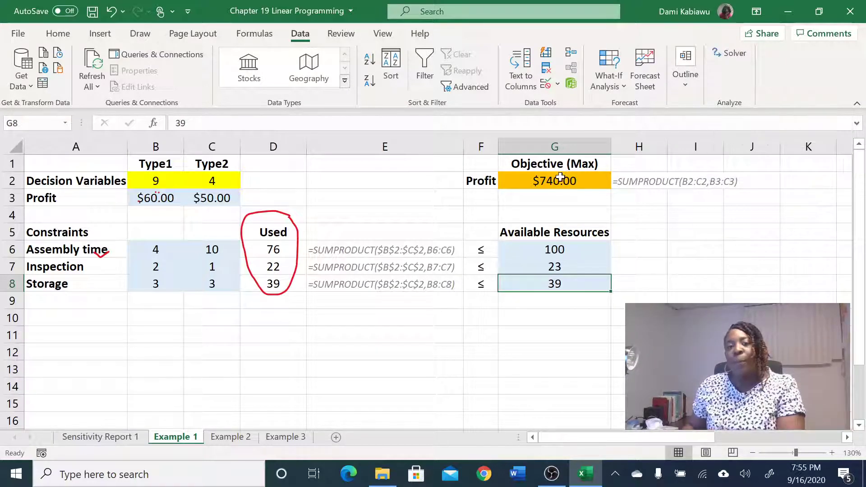
Step: Run Solver with its existing parameters, keep the solution, and check the decision variables and the objective profit
{"action": "left_click", "coordinate": [562, 180]}
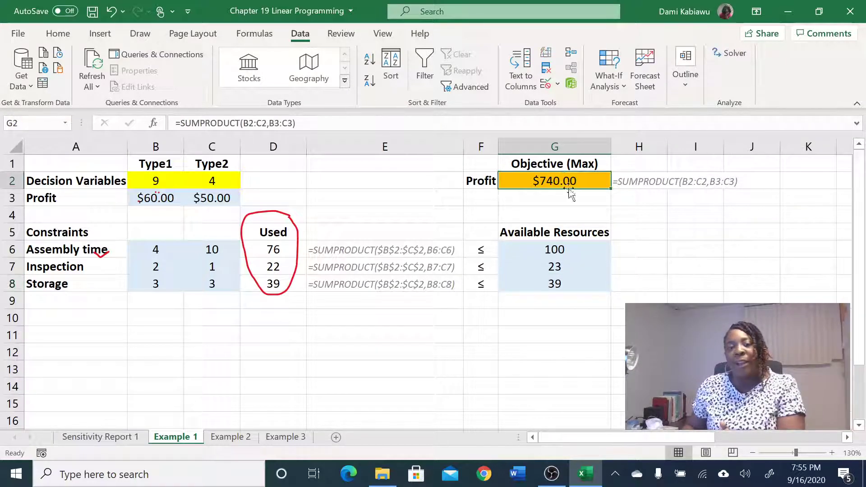
{"action": "left_click", "coordinate": [730, 53]}
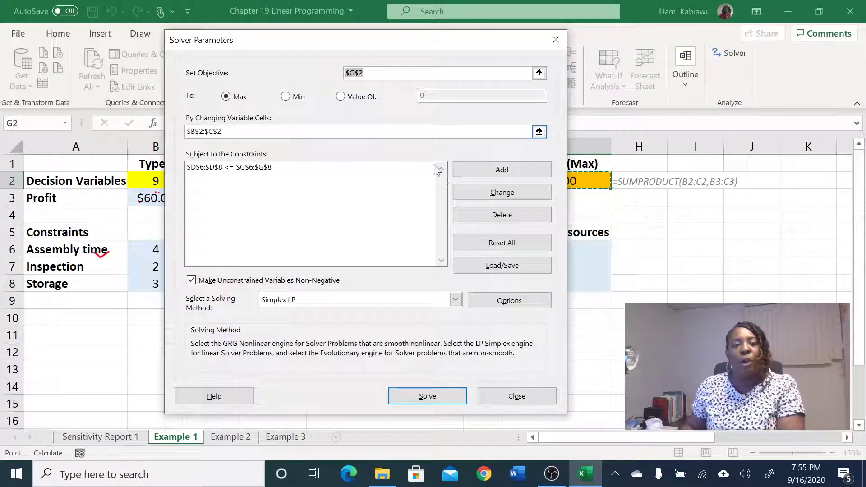
{"action": "left_click", "coordinate": [413, 401]}
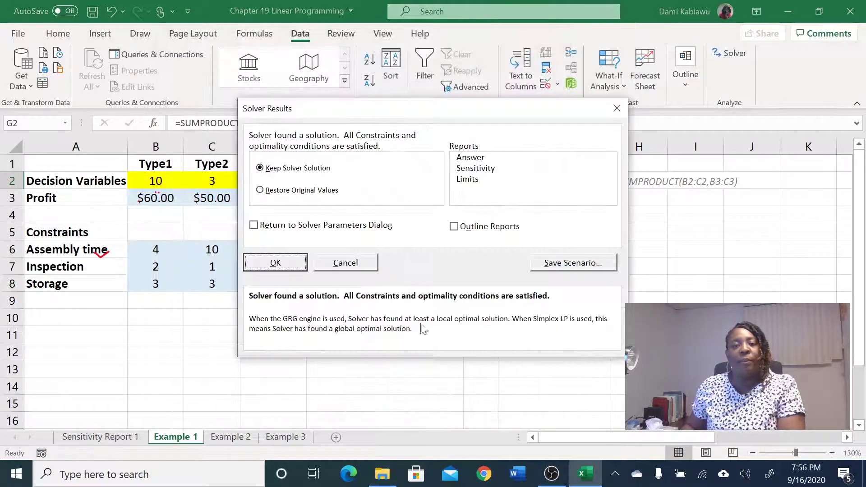
{"action": "left_click", "coordinate": [273, 263]}
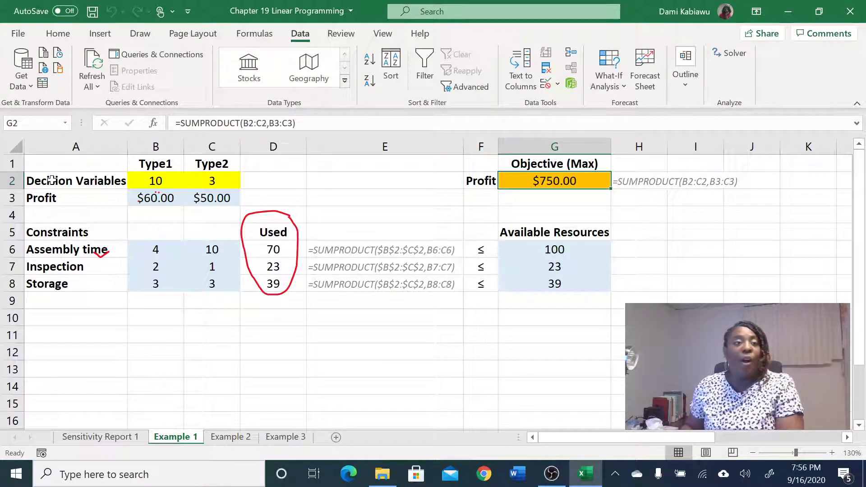
{"action": "left_click", "coordinate": [147, 181]}
{"action": "left_click_drag", "start_coordinate": [147, 181], "coordinate": [197, 175]}
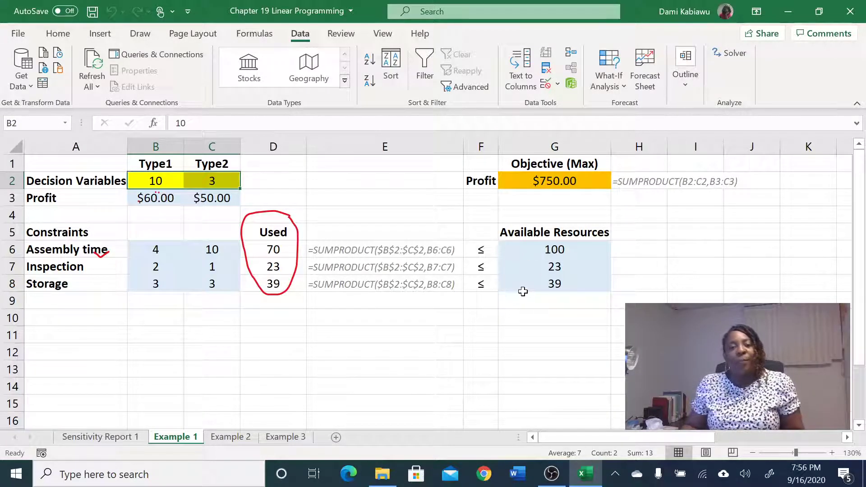
{"action": "left_click", "coordinate": [550, 181]}
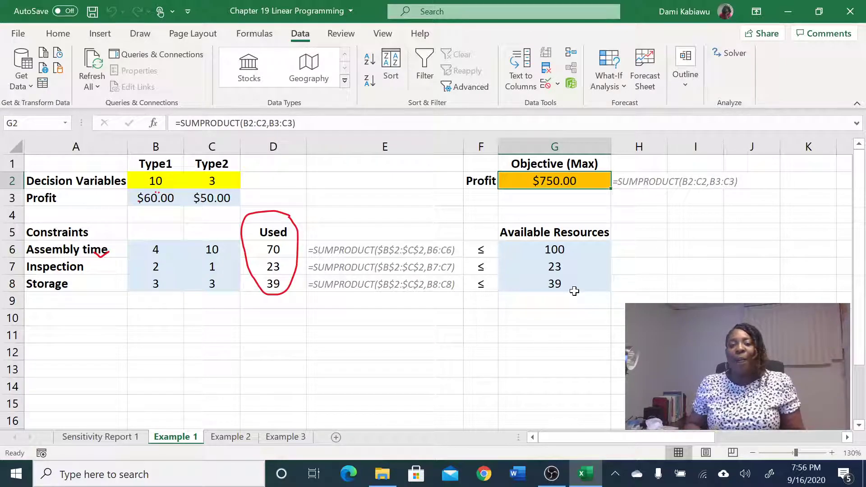
Step: Set the available Inspection resource to 21
{"action": "left_click", "coordinate": [564, 266]}
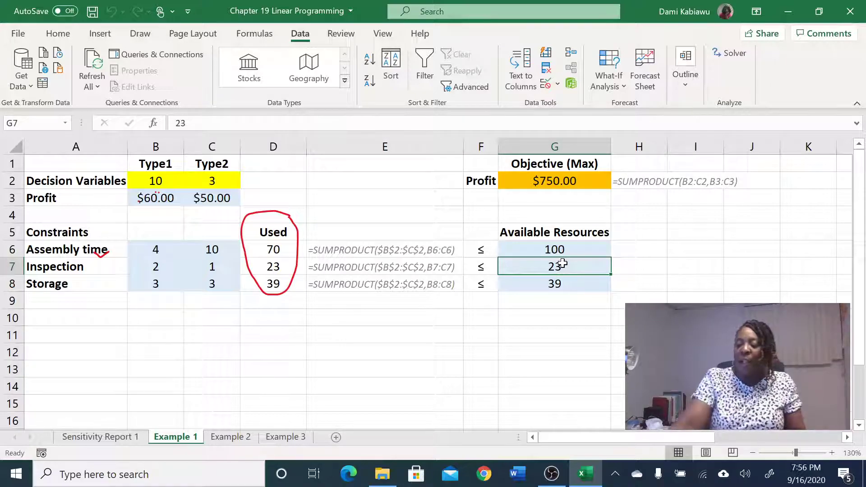
{"action": "type", "text": "21"}
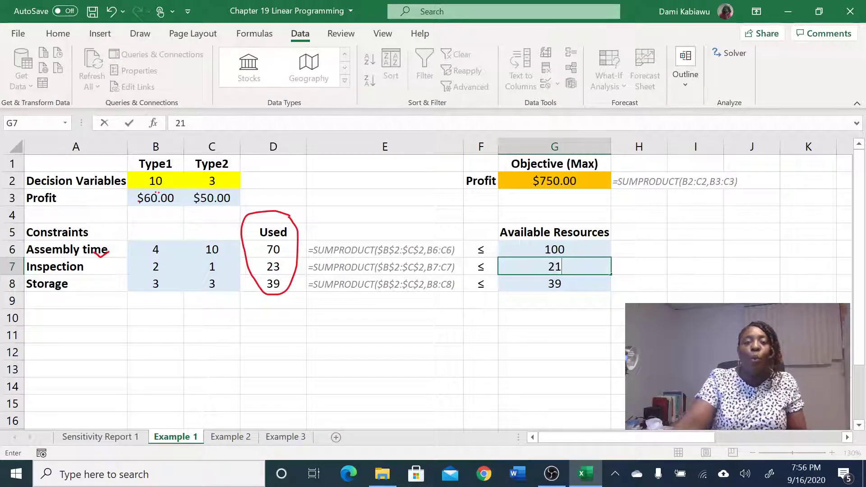
{"action": "key", "text": "Return"}
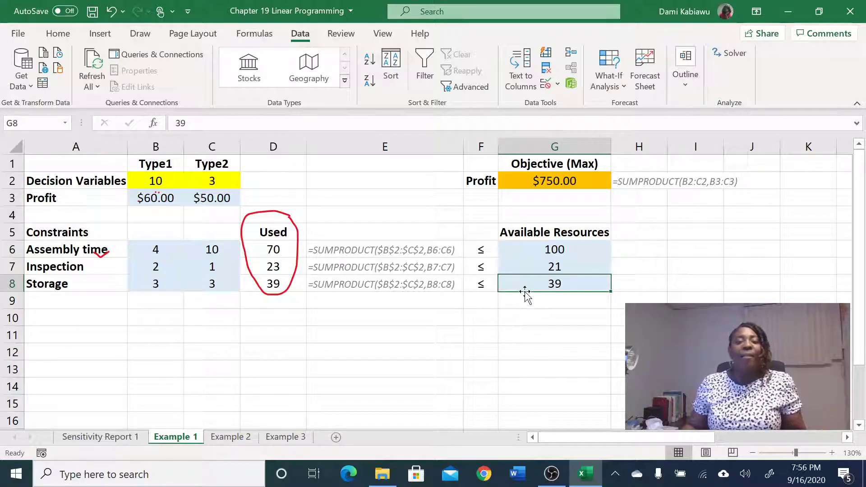
Step: Solve the model again for the reduced Inspection resource with the existing Solver parameters and keep the solution
{"action": "left_click", "coordinate": [546, 189]}
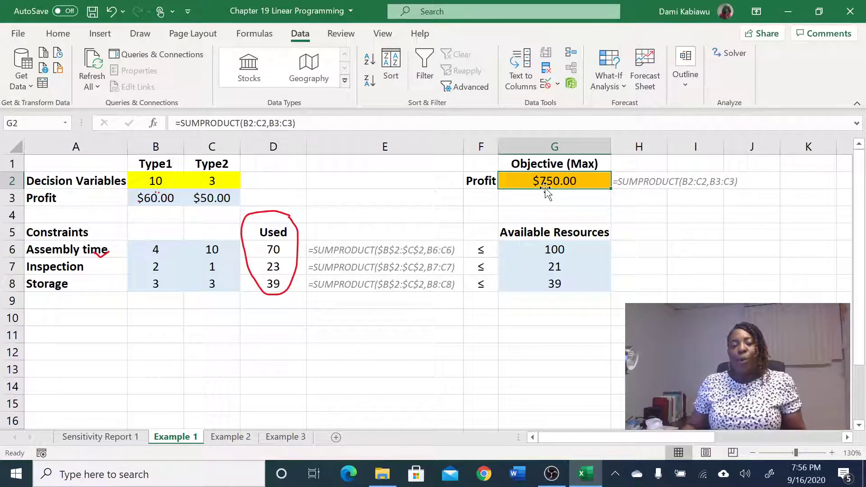
{"action": "left_click", "coordinate": [734, 65]}
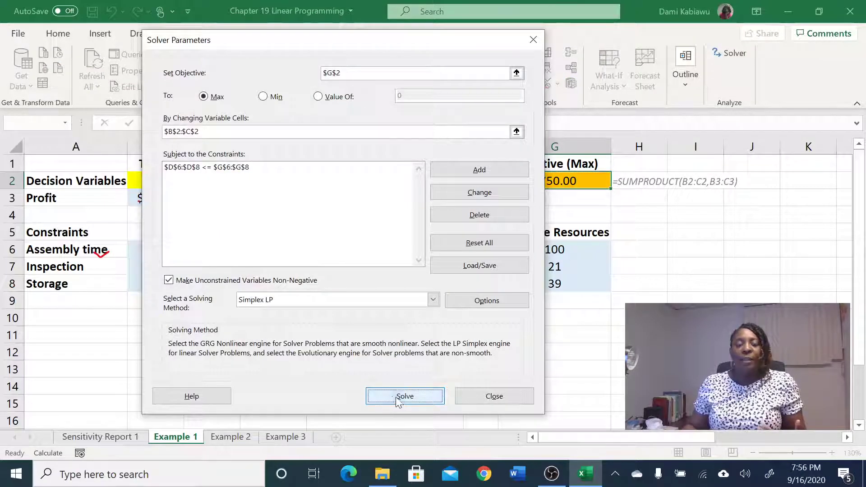
{"action": "left_click", "coordinate": [392, 399]}
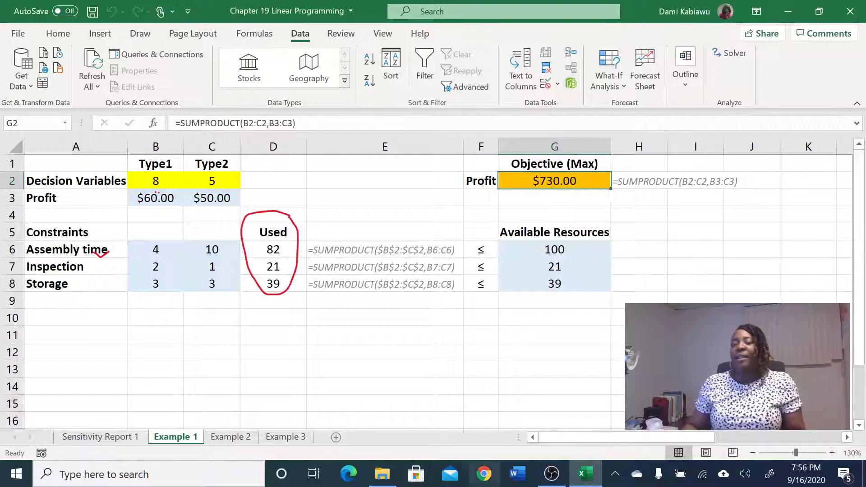
Step: On Sensitivity Report 1, examine the constraints' allowable increases and decreases, right-hand sides and shadow prices, including the Inspection right-hand side
{"action": "left_click", "coordinate": [126, 441]}
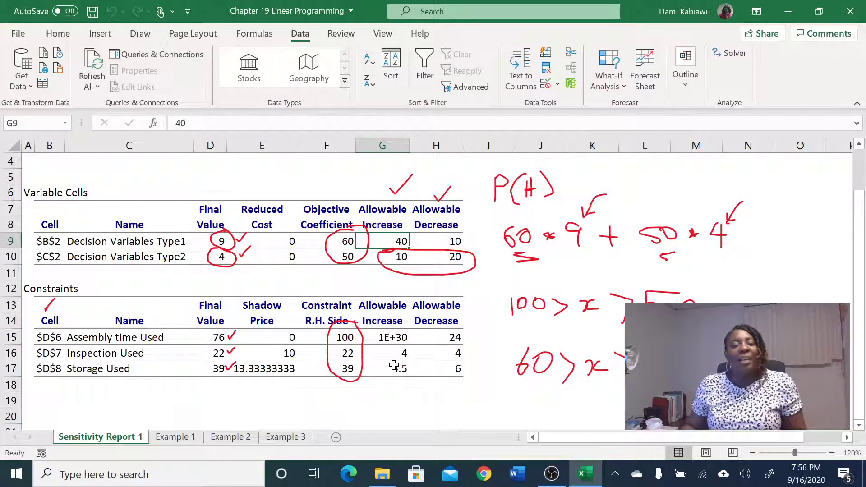
{"action": "left_click", "coordinate": [390, 339]}
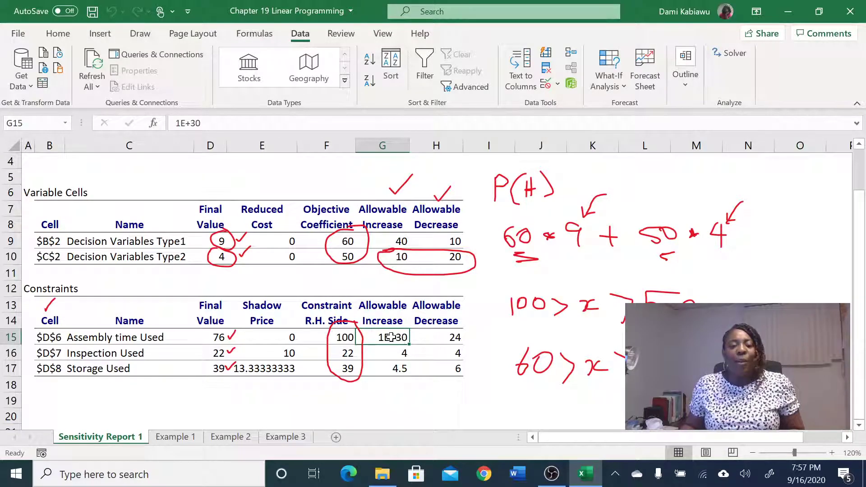
{"action": "left_click_drag", "start_coordinate": [396, 337], "coordinate": [395, 361]}
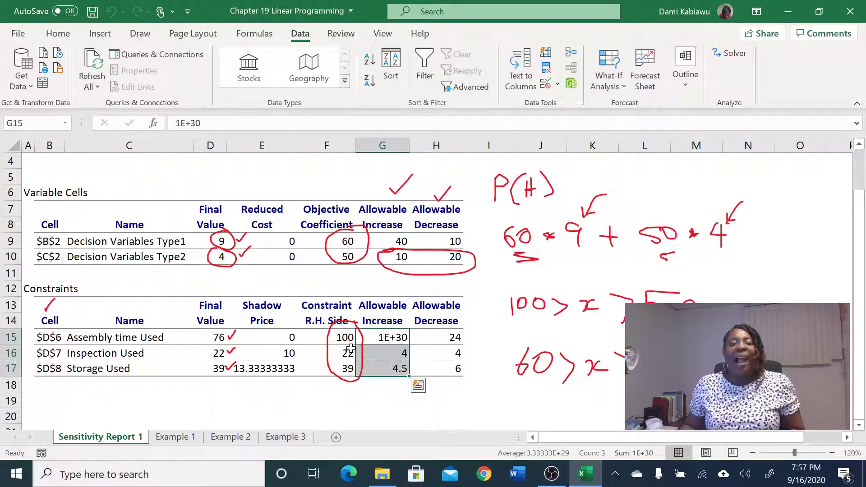
{"action": "left_click_drag", "start_coordinate": [351, 339], "coordinate": [348, 371]}
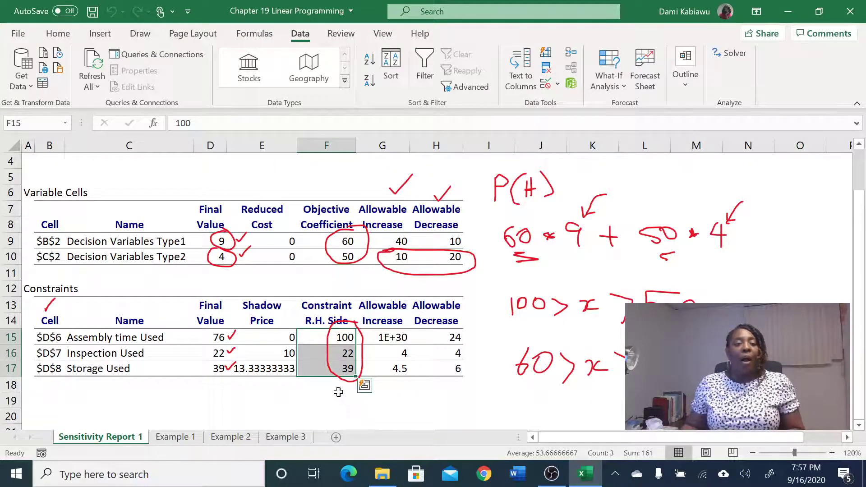
{"action": "left_click_drag", "start_coordinate": [267, 339], "coordinate": [268, 365]}
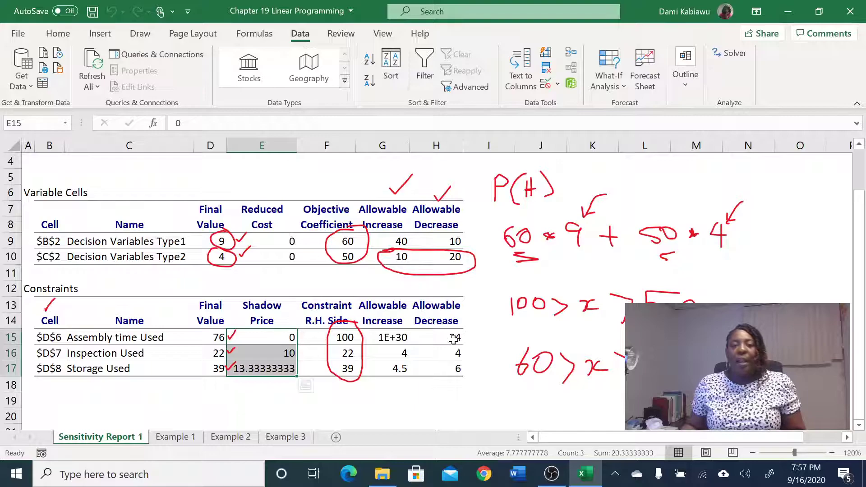
{"action": "left_click_drag", "start_coordinate": [453, 335], "coordinate": [437, 371]}
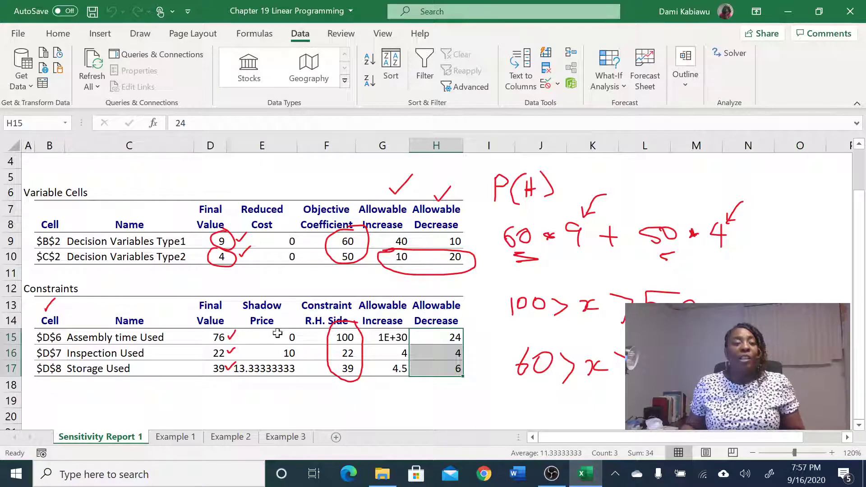
{"action": "left_click_drag", "start_coordinate": [277, 332], "coordinate": [276, 367]}
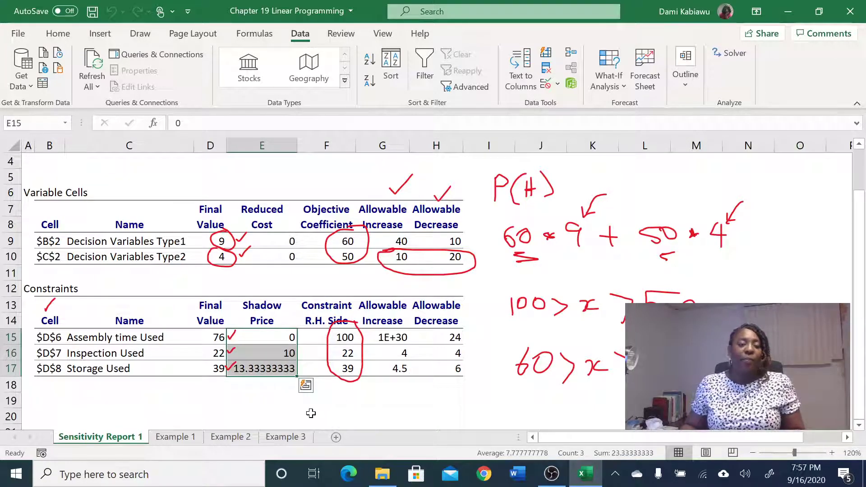
{"action": "left_click", "coordinate": [347, 355]}
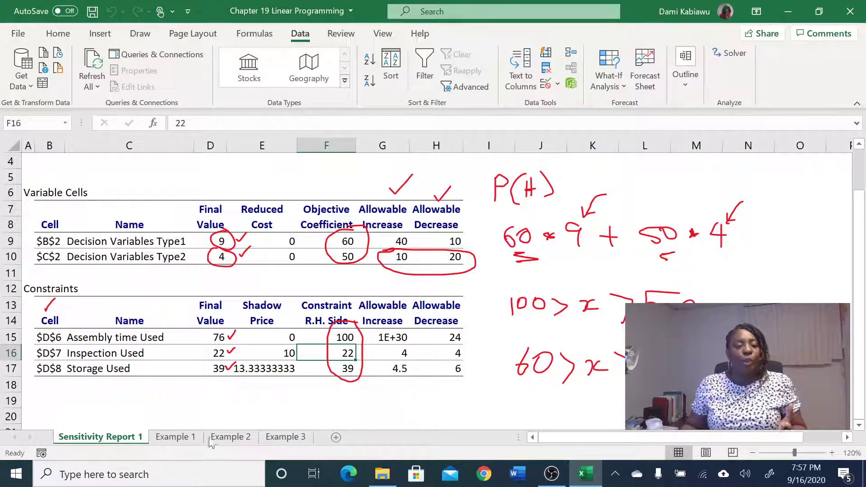
Step: Return to the Example 1 sheet and set the available Inspection resource to 22
{"action": "left_click", "coordinate": [175, 438]}
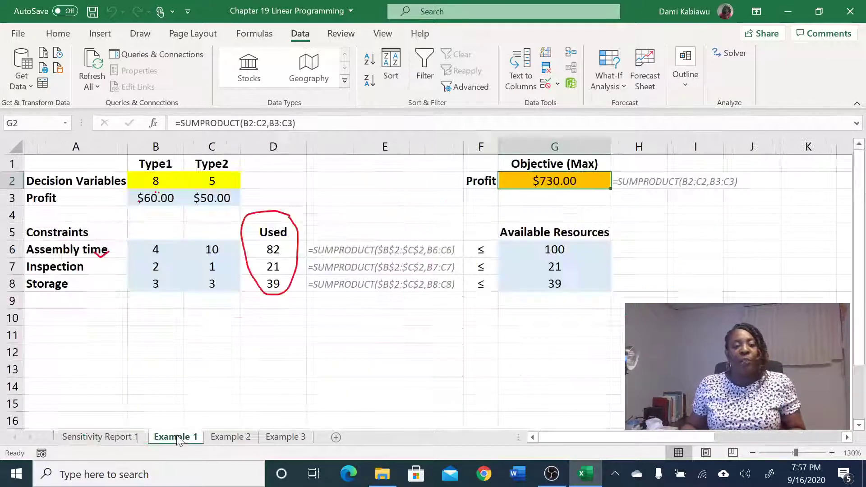
{"action": "left_click", "coordinate": [572, 271]}
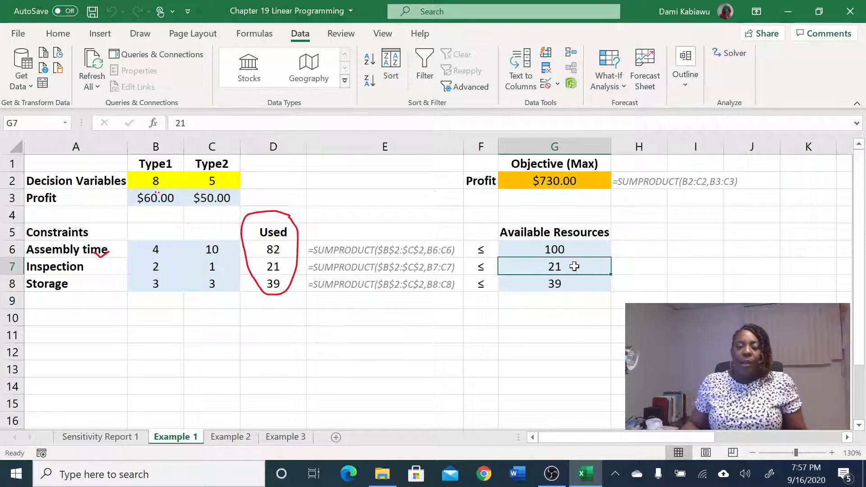
{"action": "type", "text": "22"}
{"action": "key", "text": "Return"}
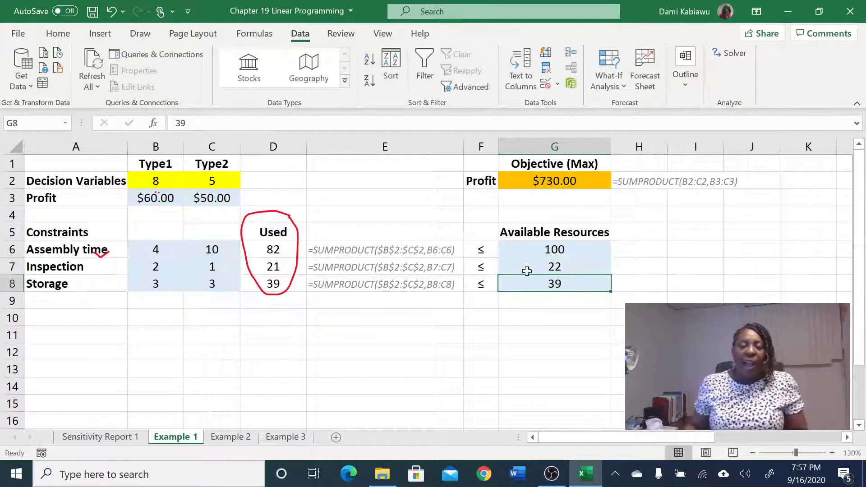
Step: Check Inspection's allowable increase and decrease on Sensitivity Report 1, and set its available resource on the Example 1 sheet to 26
{"action": "left_click", "coordinate": [102, 437]}
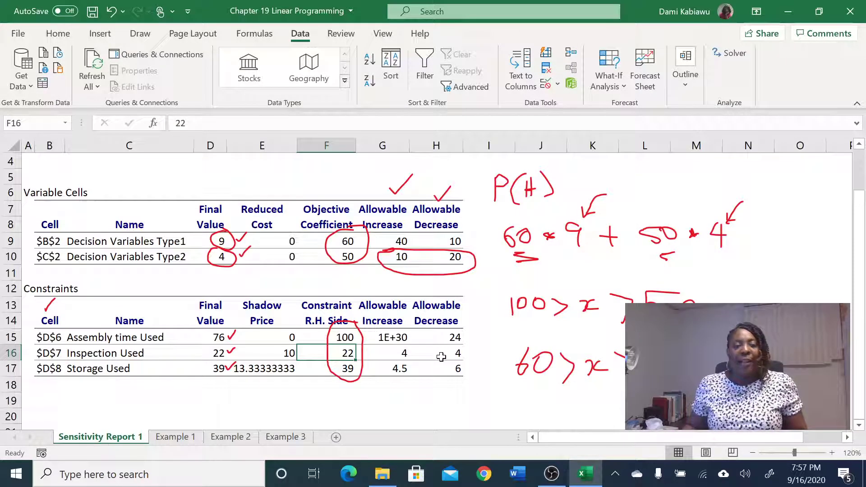
{"action": "left_click", "coordinate": [386, 352]}
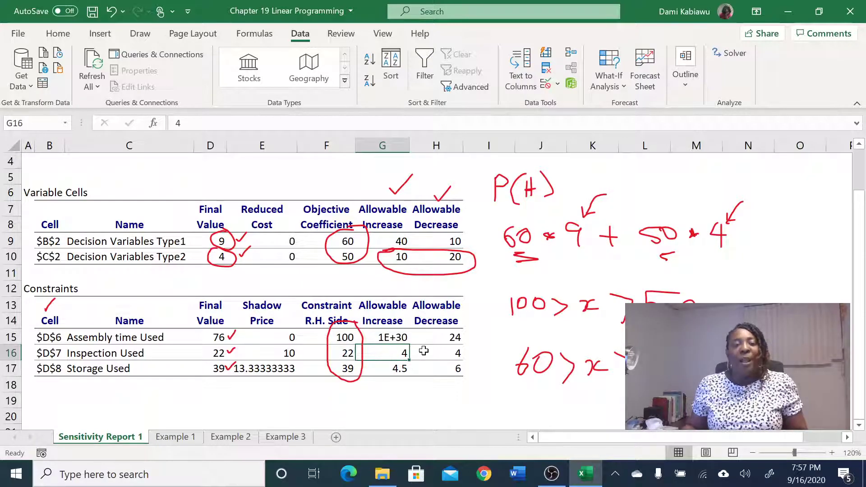
{"action": "left_click", "coordinate": [421, 351]}
{"action": "left_click", "coordinate": [186, 438]}
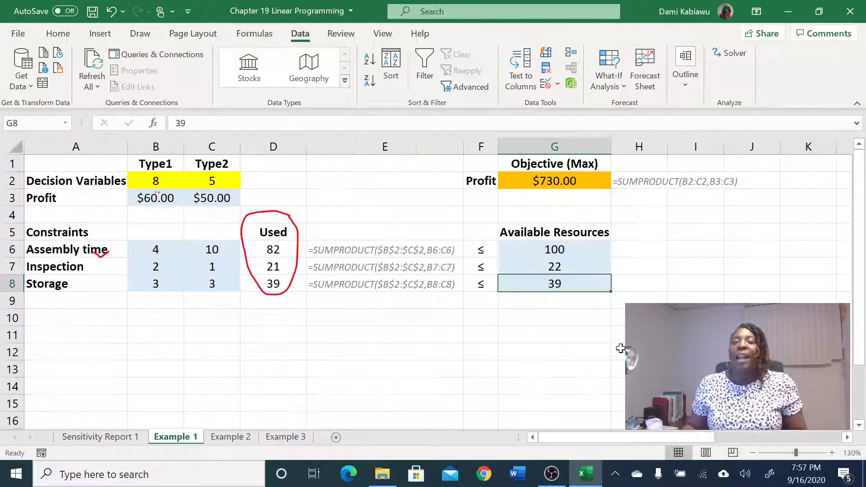
{"action": "left_click", "coordinate": [569, 266]}
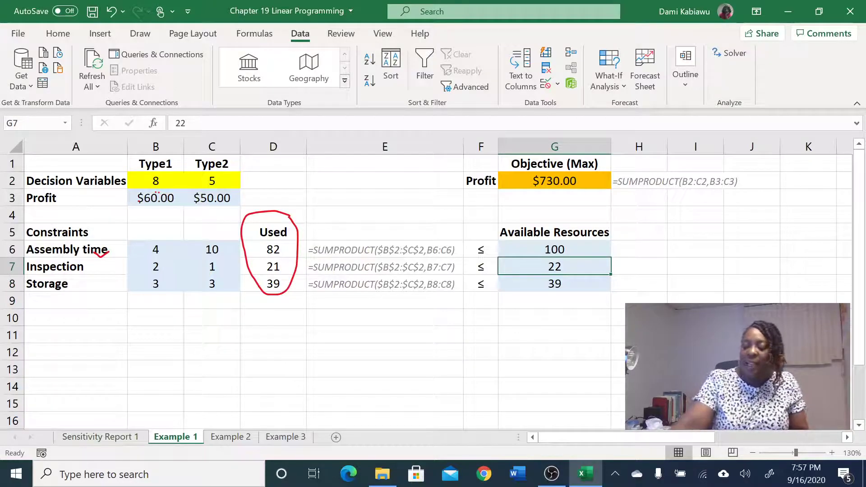
{"action": "type", "text": "26"}
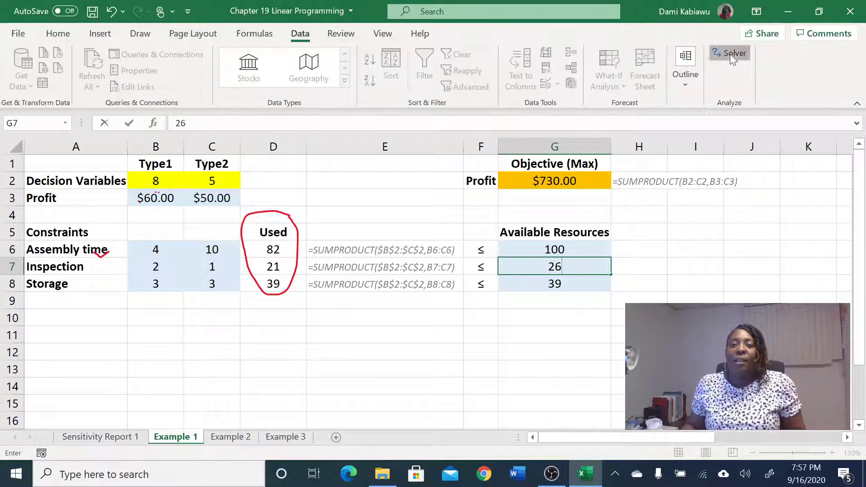
{"action": "left_click", "coordinate": [652, 262]}
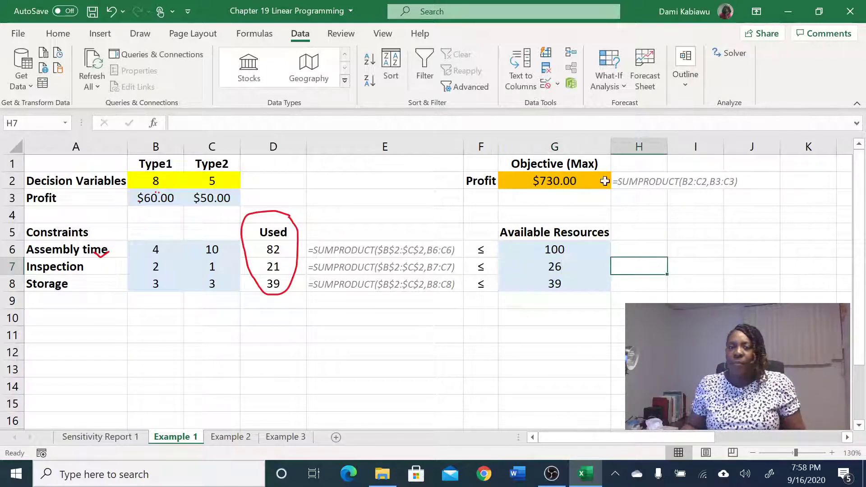
Step: Run Solver on Example 1 for the Inspection resource of 26, keep the solution, and check the objective profit
{"action": "left_click", "coordinate": [727, 54]}
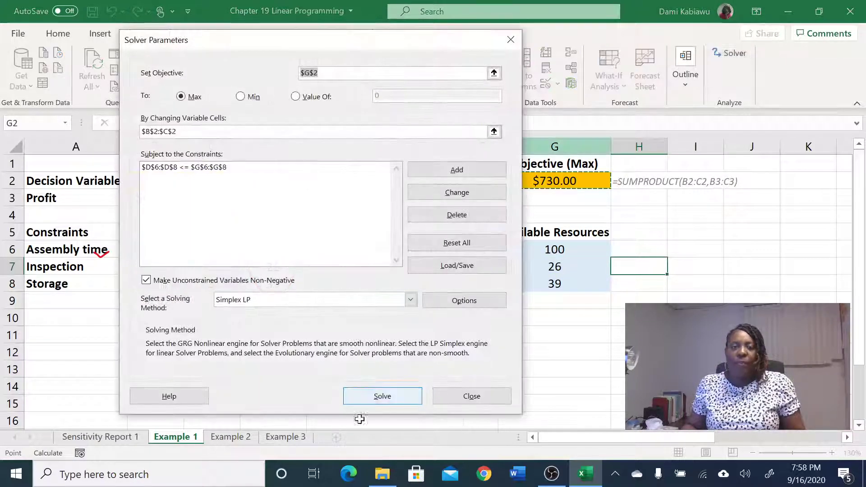
{"action": "left_click", "coordinate": [377, 397]}
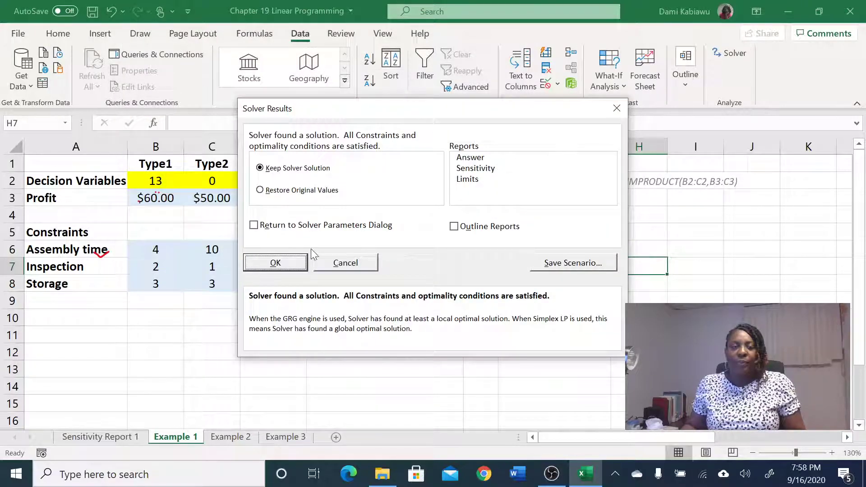
{"action": "left_click", "coordinate": [276, 262]}
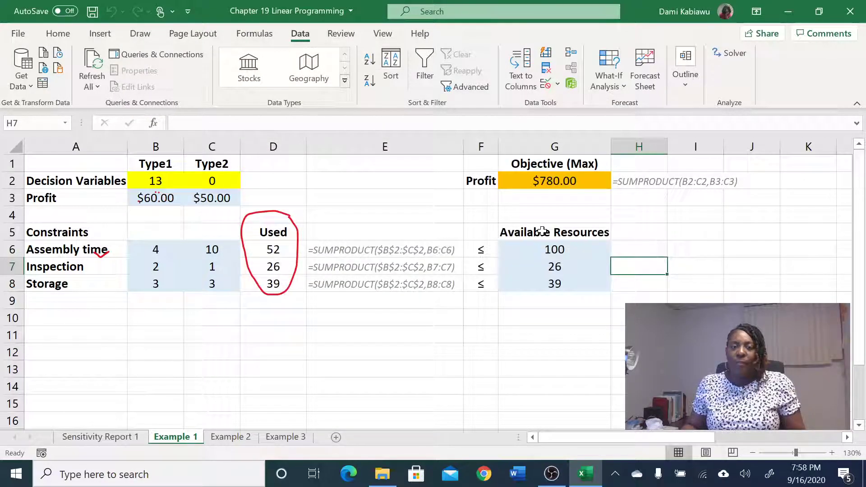
{"action": "left_click", "coordinate": [560, 181]}
Step: Set the available Inspection resource to 27 and solve the model again with the existing Solver parameters, keeping the solution
{"action": "left_click", "coordinate": [567, 270]}
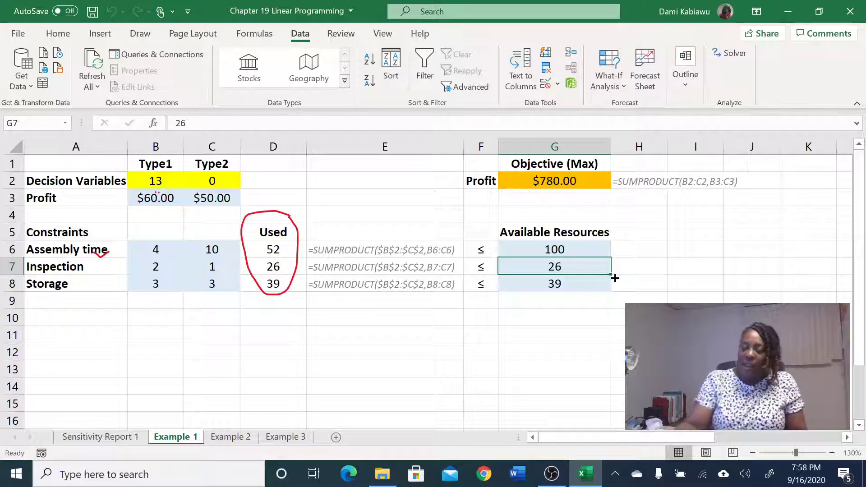
{"action": "type", "text": "2"}
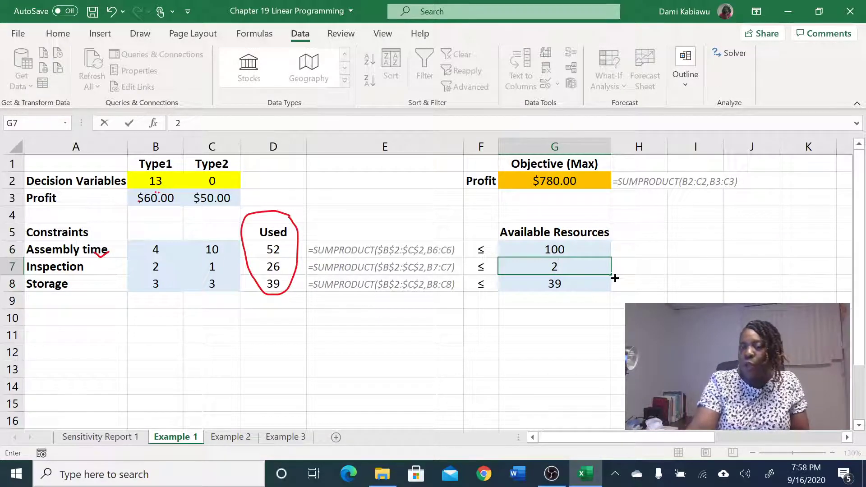
{"action": "type", "text": "7"}
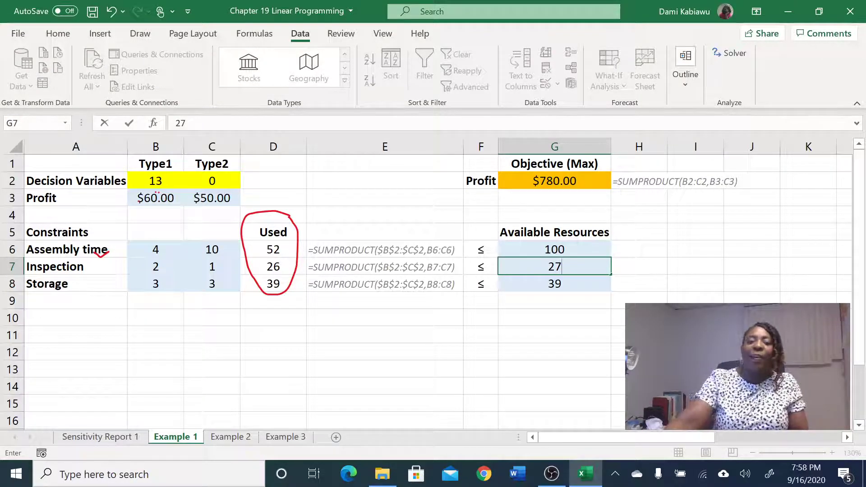
{"action": "key", "text": "Return"}
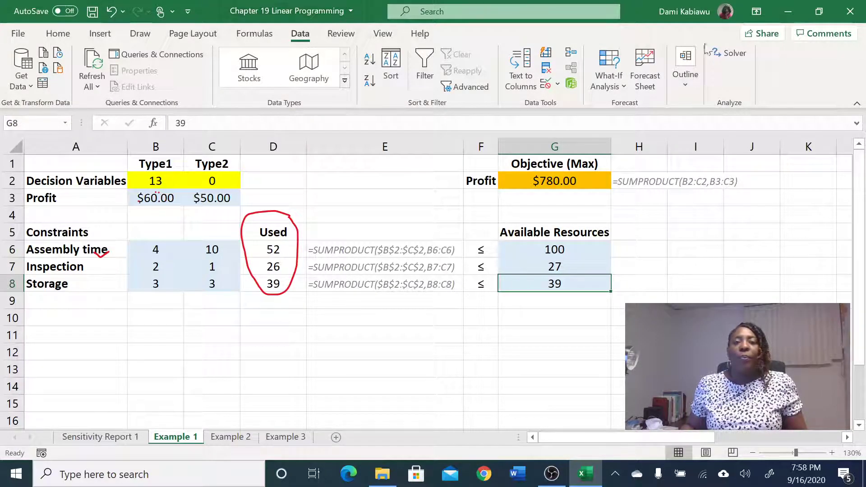
{"action": "left_click", "coordinate": [732, 54]}
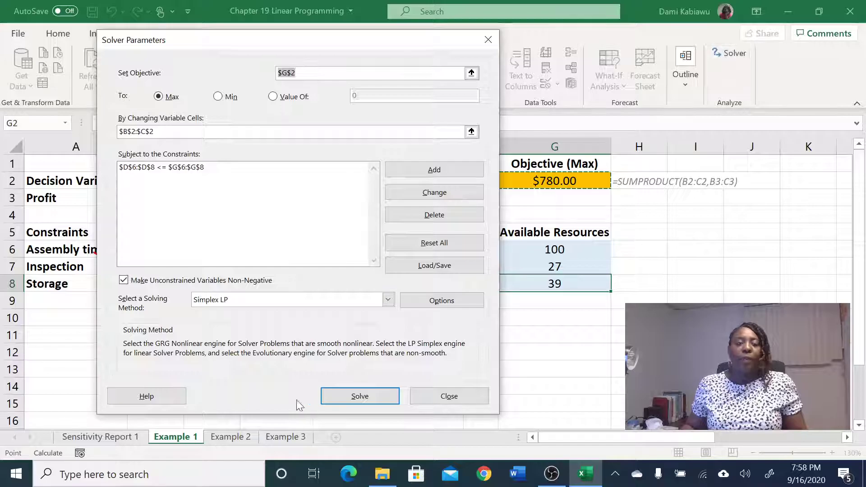
{"action": "left_click", "coordinate": [346, 397]}
{"action": "left_click", "coordinate": [278, 266]}
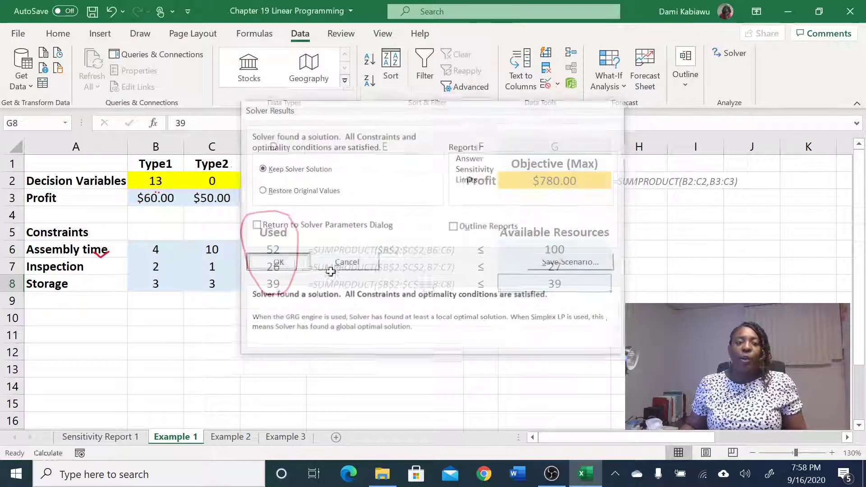
Step: Check the objective profit, the Inspection used and the Storage available, and compare with the constraints' allowable ranges on Sensitivity Report 1
{"action": "left_click", "coordinate": [560, 185]}
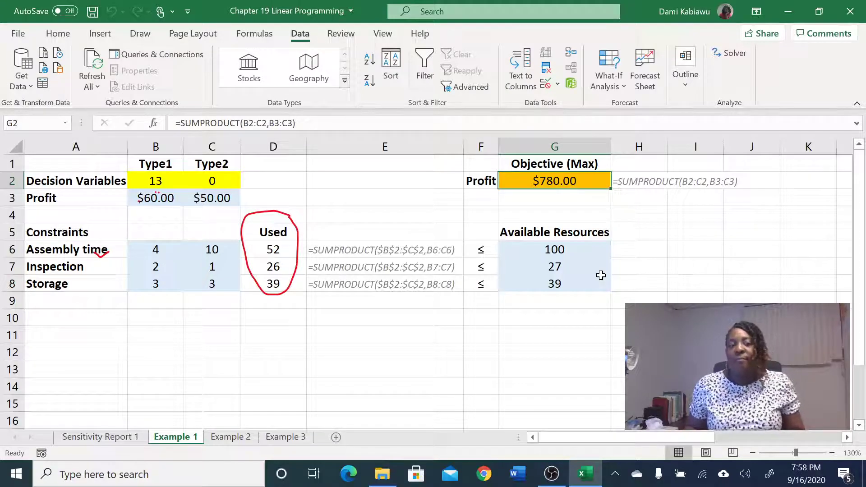
{"action": "left_click", "coordinate": [270, 267]}
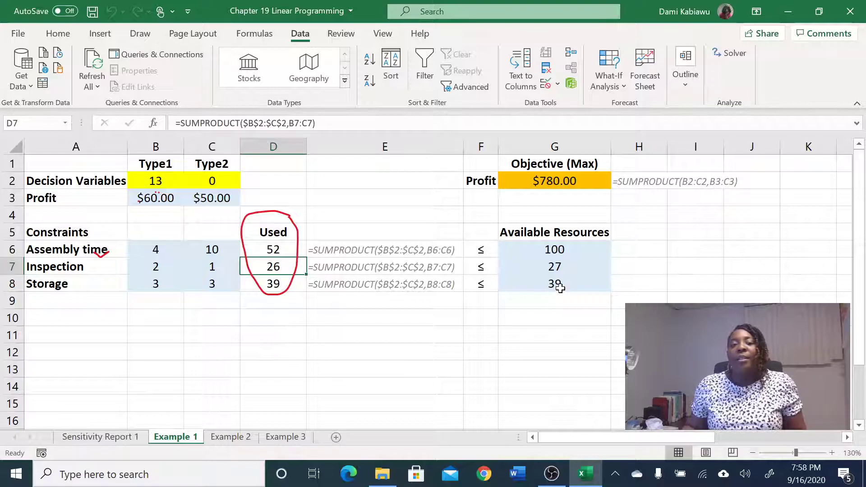
{"action": "left_click", "coordinate": [560, 284]}
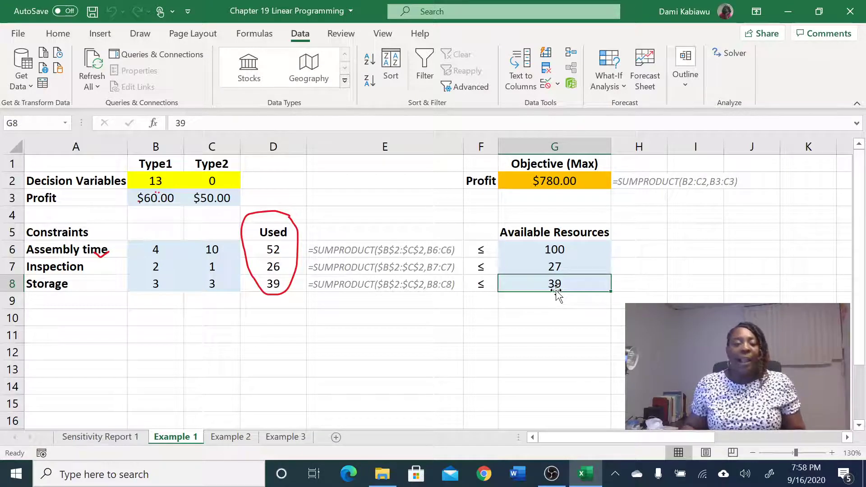
{"action": "left_click", "coordinate": [126, 438]}
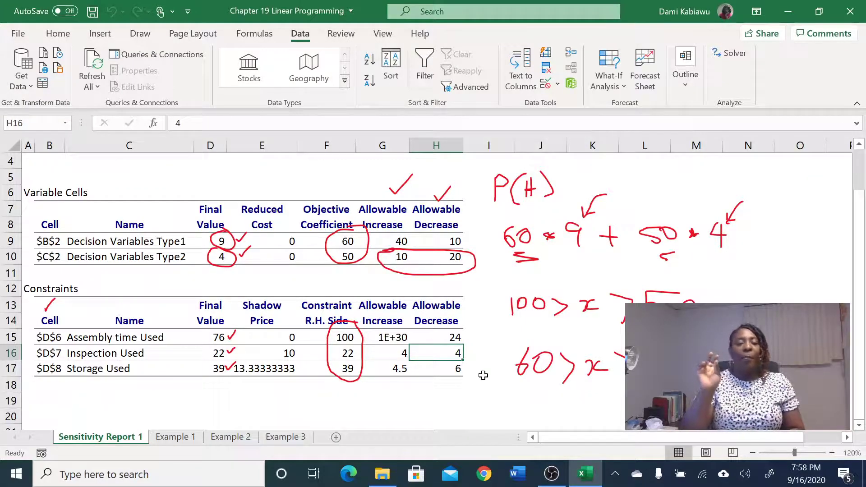
{"action": "left_click", "coordinate": [309, 397]}
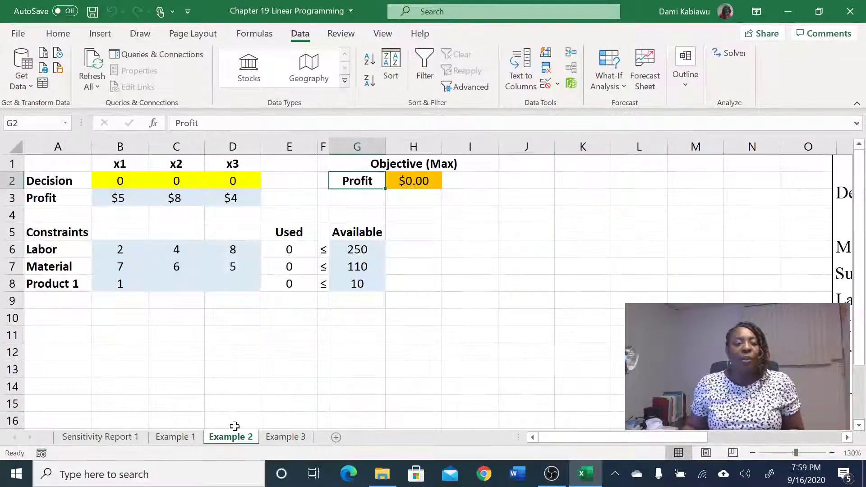
Step: On the Example 2 sheet, open Solver and specify profit cell H2 as the objective and B2:D2 as the changing variable cells
{"action": "left_click", "coordinate": [501, 215]}
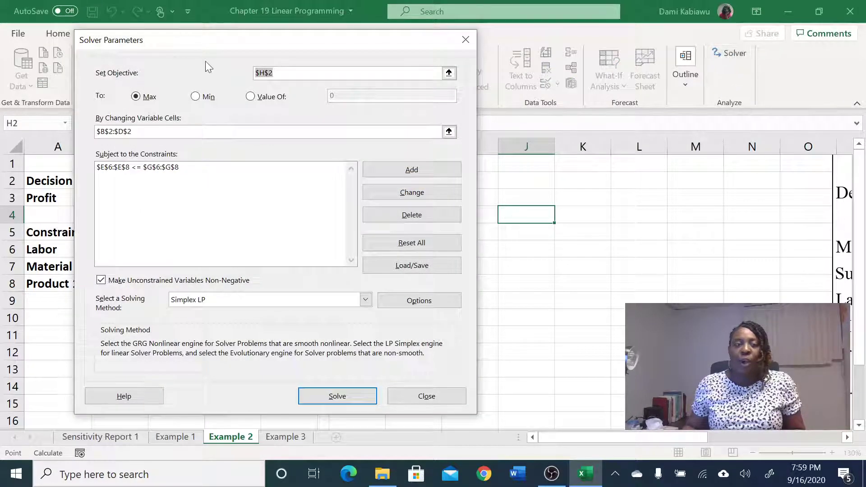
{"action": "left_click_drag", "start_coordinate": [218, 44], "coordinate": [607, 16]}
{"action": "left_click", "coordinate": [666, 44]}
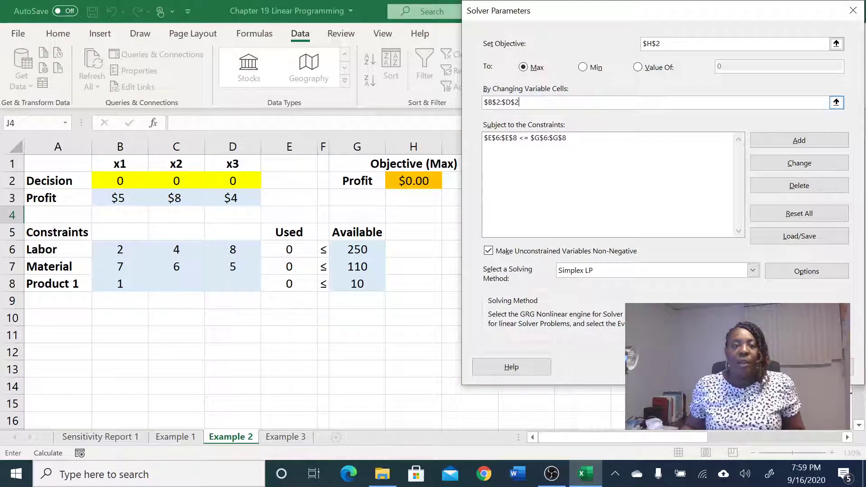
{"action": "left_click_drag", "start_coordinate": [662, 43], "coordinate": [529, 24]}
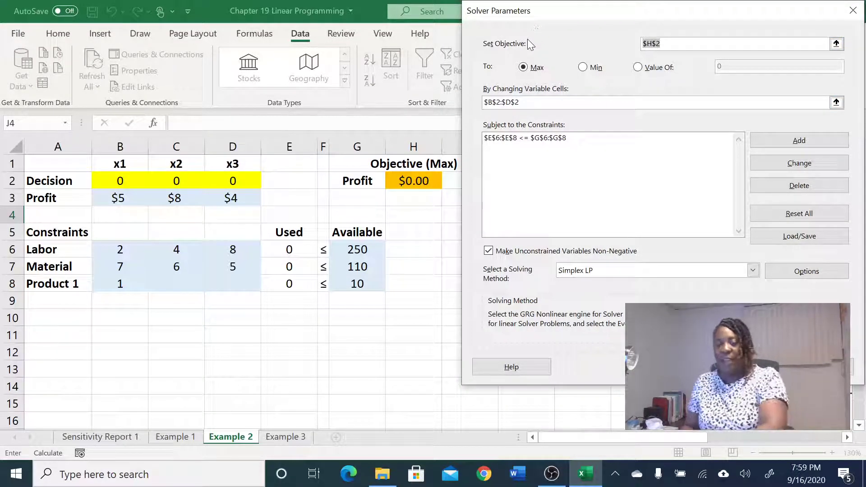
{"action": "left_click", "coordinate": [411, 181]}
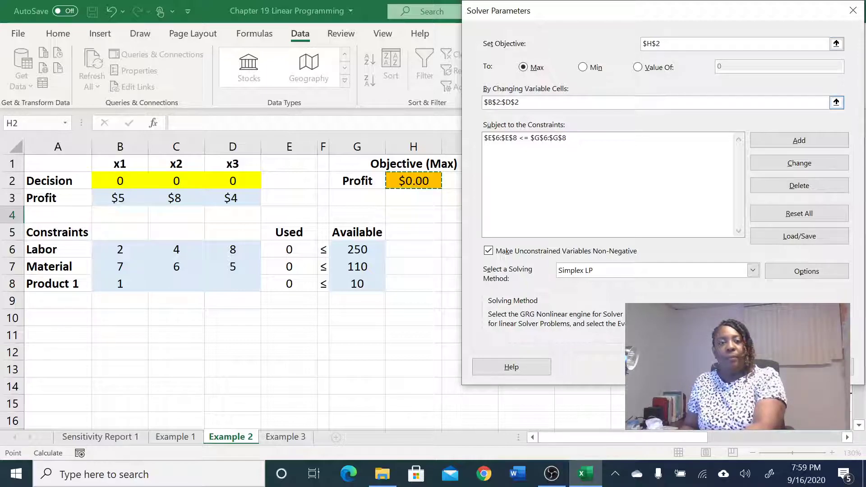
{"action": "double_click", "coordinate": [519, 103]}
{"action": "key", "text": "BackSpace"}
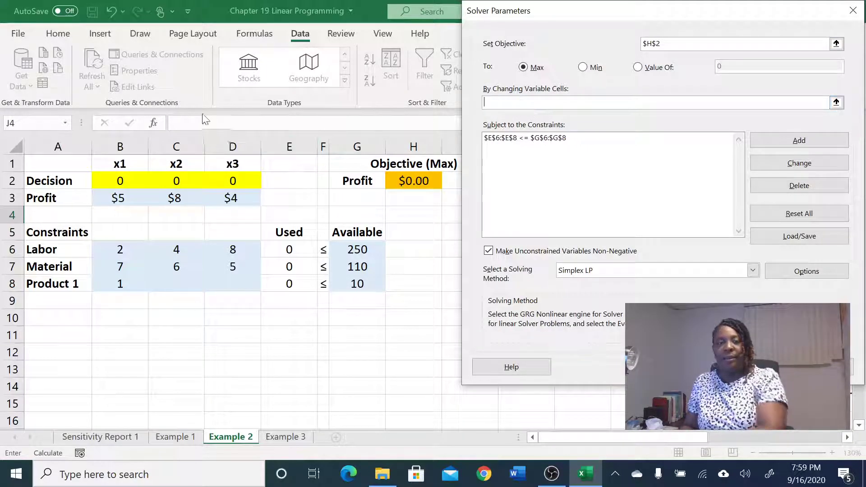
{"action": "left_click_drag", "start_coordinate": [118, 183], "coordinate": [231, 182]}
Step: Replace the existing Solver constraint with a new one requiring the used amounts E6:E8 <= the available amounts G6:G8
{"action": "left_click", "coordinate": [569, 139]}
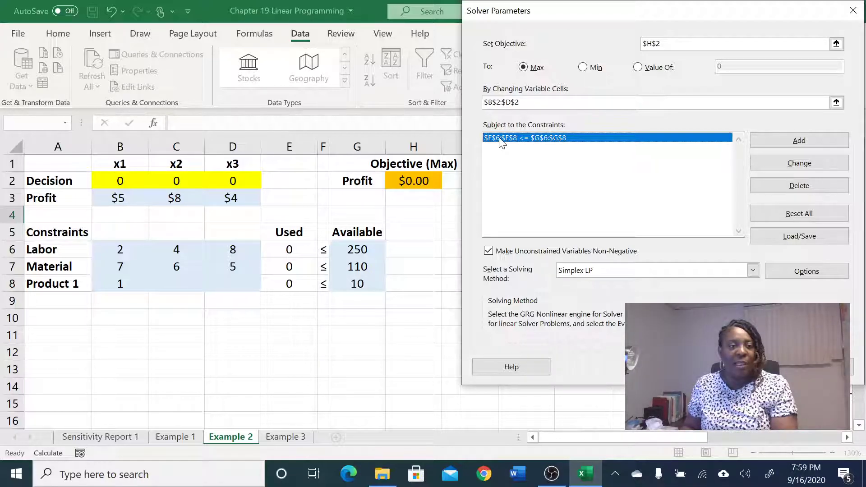
{"action": "left_click", "coordinate": [795, 186]}
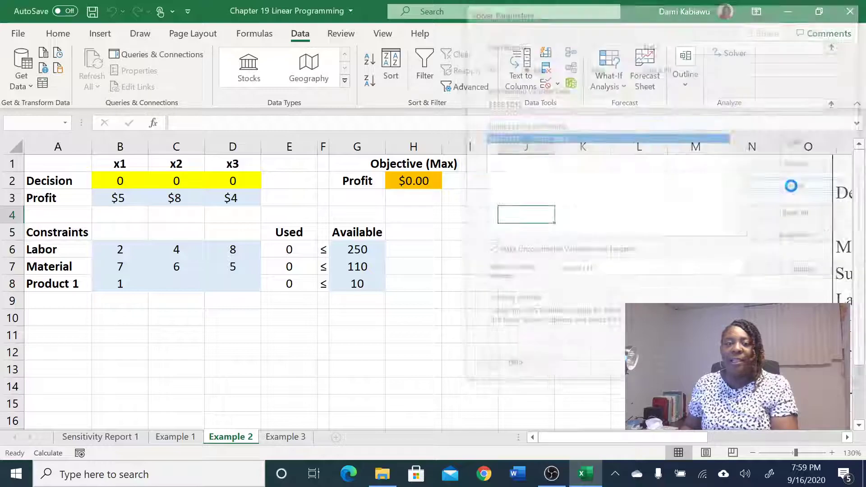
{"action": "left_click", "coordinate": [751, 140]}
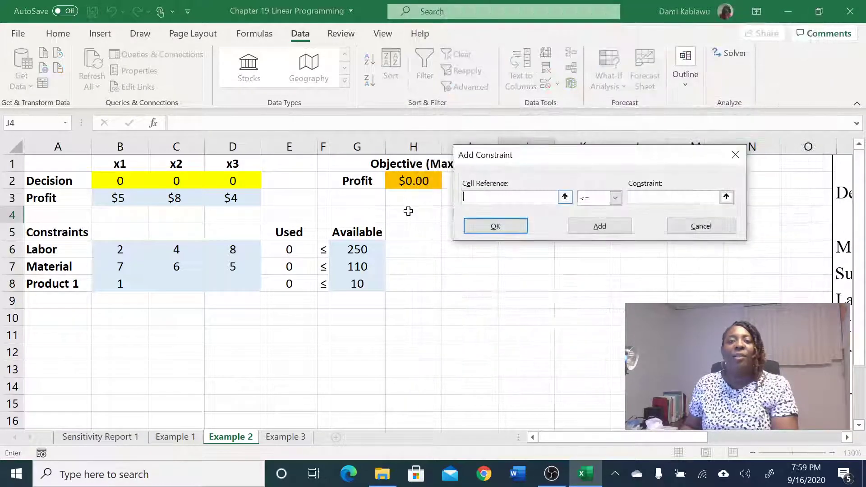
{"action": "left_click_drag", "start_coordinate": [289, 249], "coordinate": [282, 286]}
{"action": "key", "text": "Tab"}
{"action": "key", "text": "Tab"}
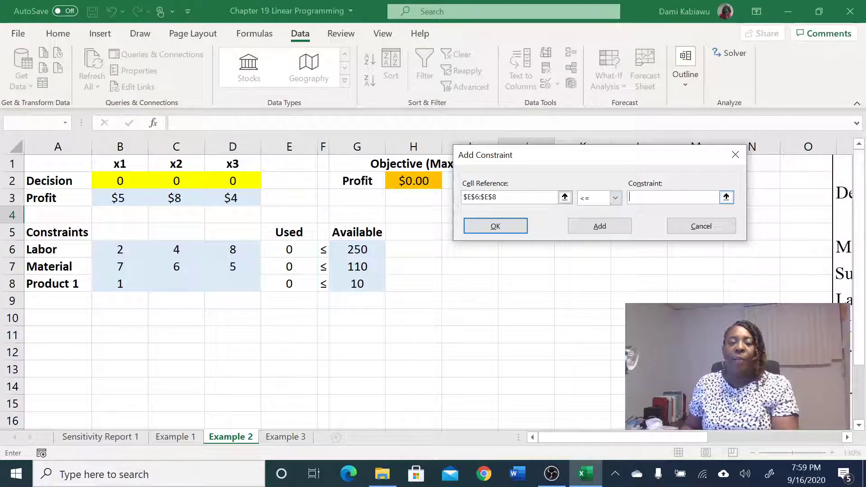
{"action": "left_click_drag", "start_coordinate": [357, 250], "coordinate": [361, 284]}
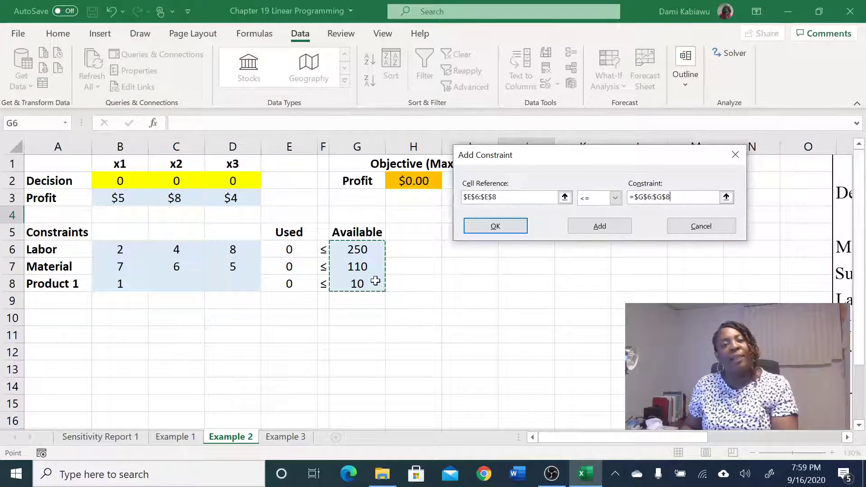
{"action": "left_click", "coordinate": [496, 226]}
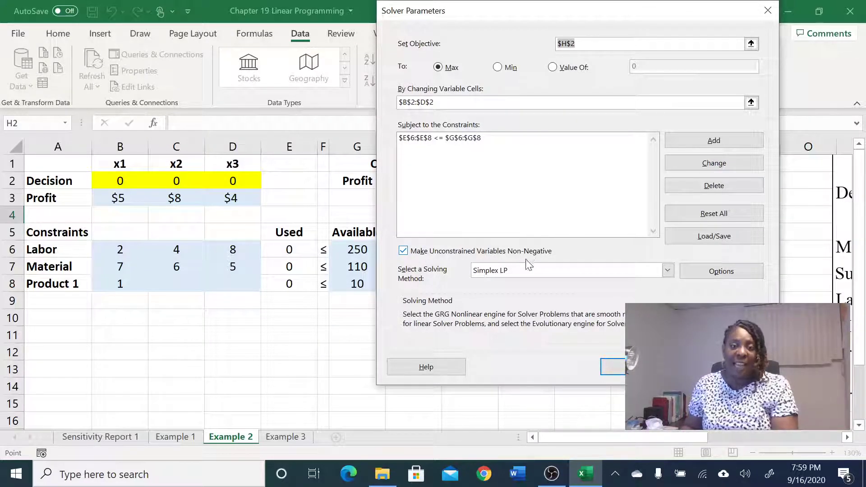
Step: Solve Example 2 with Simplex LP, keep the Solver solution, and generate a Sensitivity report
{"action": "left_click", "coordinate": [629, 363]}
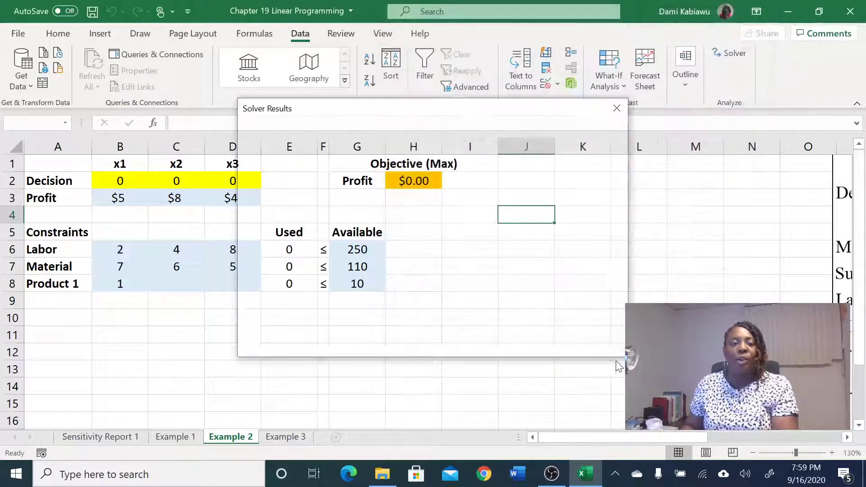
{"action": "left_click", "coordinate": [489, 170]}
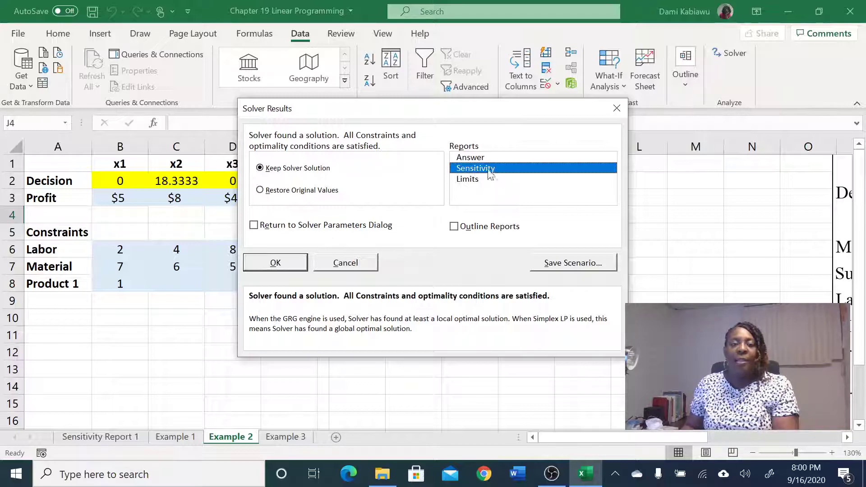
{"action": "left_click_drag", "start_coordinate": [342, 110], "coordinate": [487, 103]}
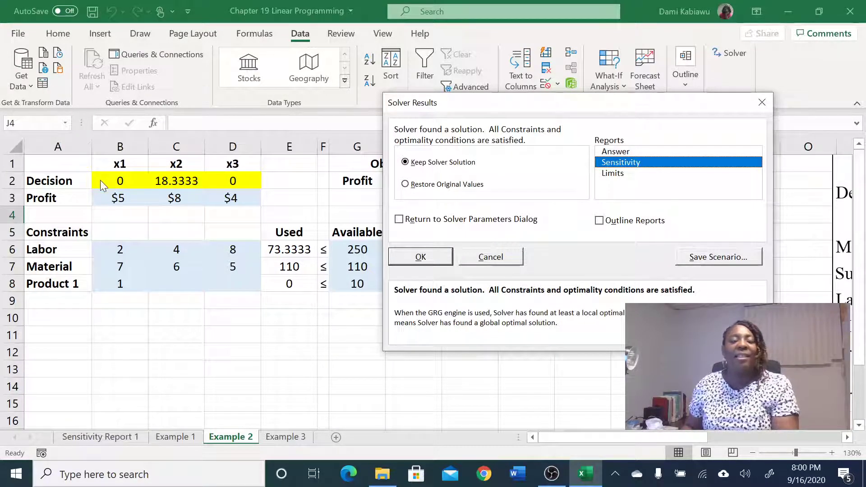
{"action": "left_click", "coordinate": [421, 257]}
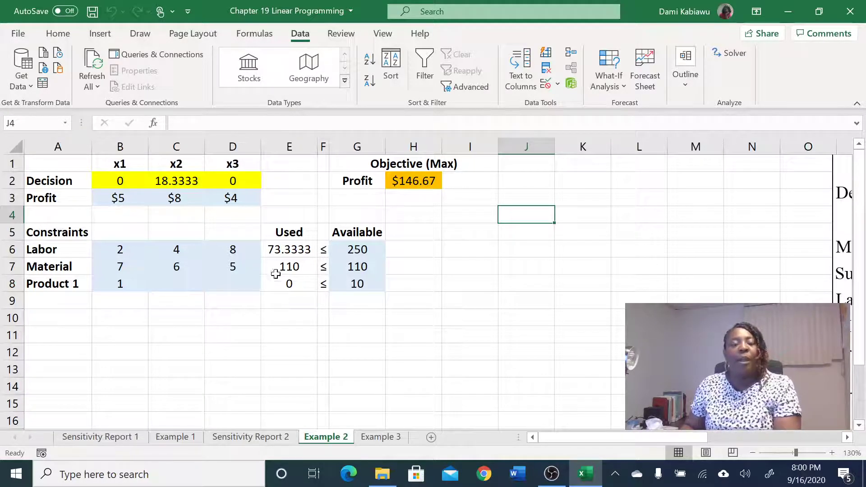
Step: Compare the used and available amounts for the Material, Product 1 and Labor constraints
{"action": "left_click_drag", "start_coordinate": [279, 269], "coordinate": [337, 270]}
{"action": "left_click_drag", "start_coordinate": [288, 284], "coordinate": [339, 286]}
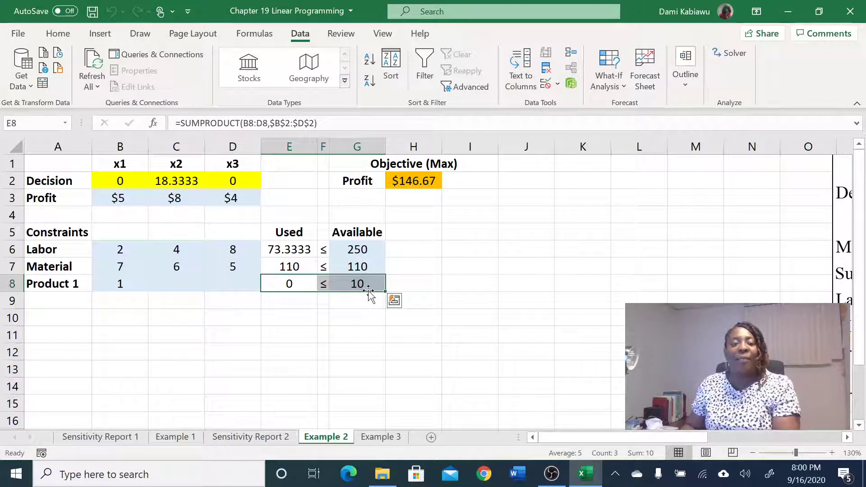
{"action": "left_click_drag", "start_coordinate": [288, 252], "coordinate": [347, 253]}
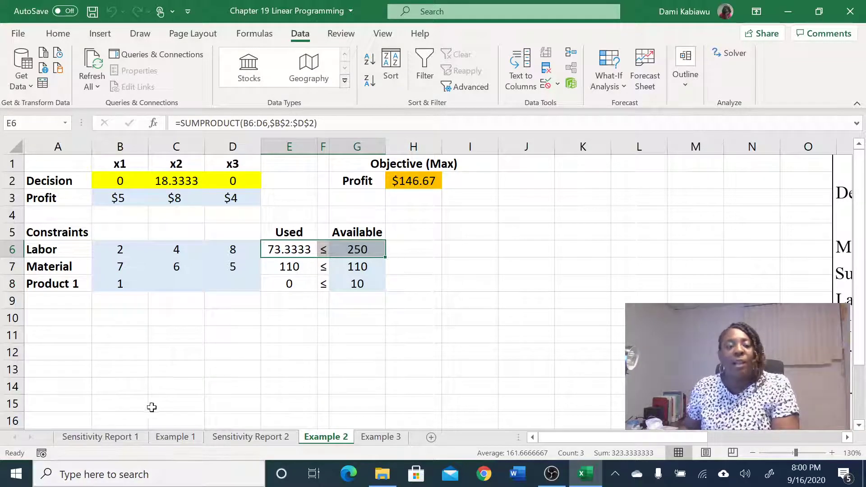
Step: Open the Sensitivity Report 2 sheet and examine its Variable Cells and Constraints tables, including the cell references and decision names
{"action": "left_click", "coordinate": [236, 437]}
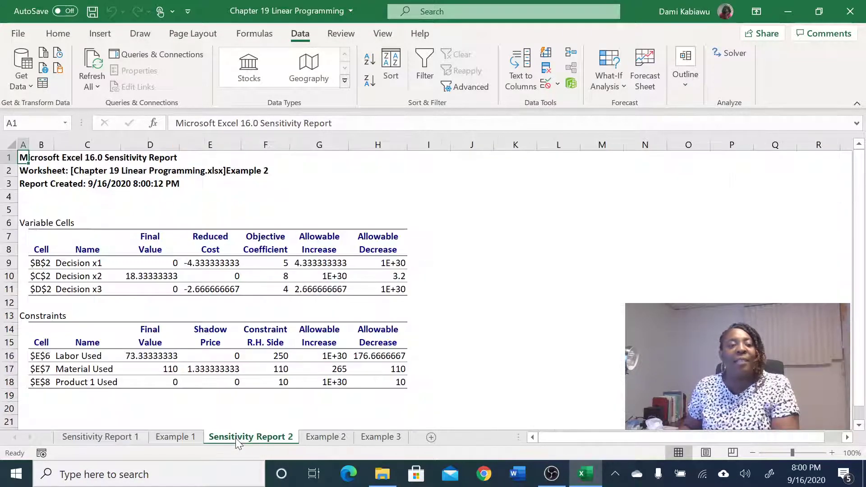
{"action": "left_click", "coordinate": [832, 453]}
{"action": "left_click", "coordinate": [832, 453]}
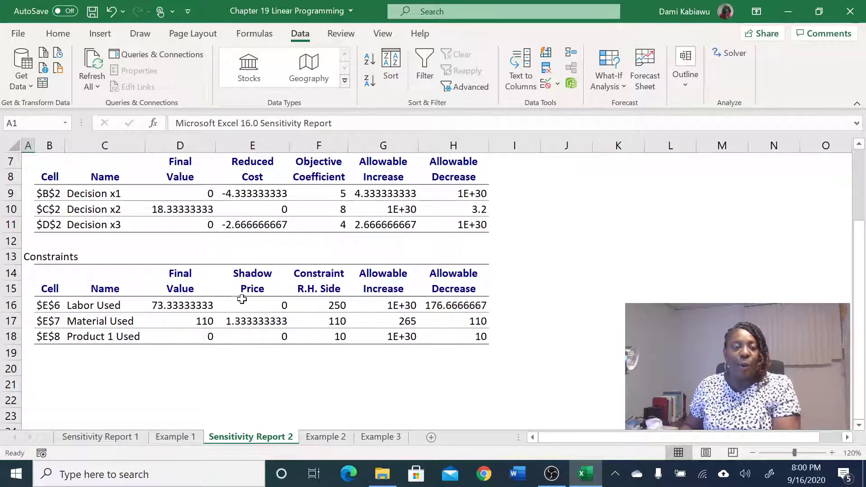
{"action": "left_click_drag", "start_coordinate": [50, 161], "coordinate": [464, 226]}
{"action": "left_click_drag", "start_coordinate": [35, 256], "coordinate": [465, 337]}
{"action": "left_click", "coordinate": [605, 272]}
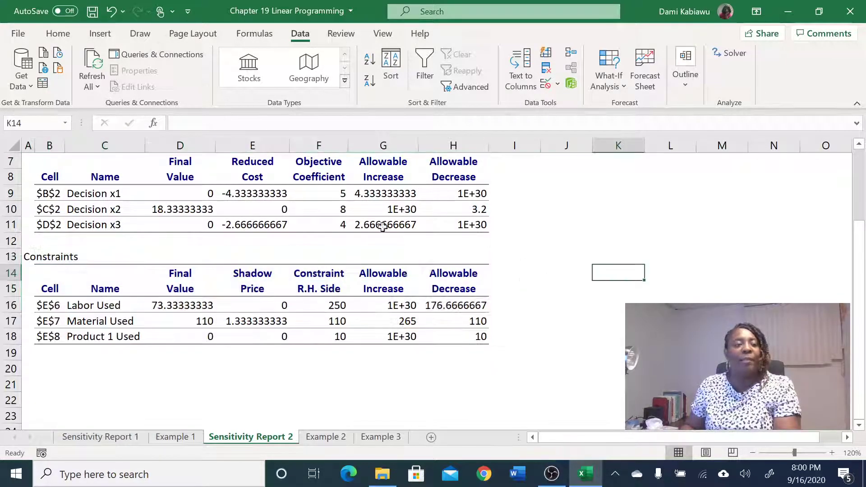
{"action": "left_click_drag", "start_coordinate": [48, 176], "coordinate": [36, 231]}
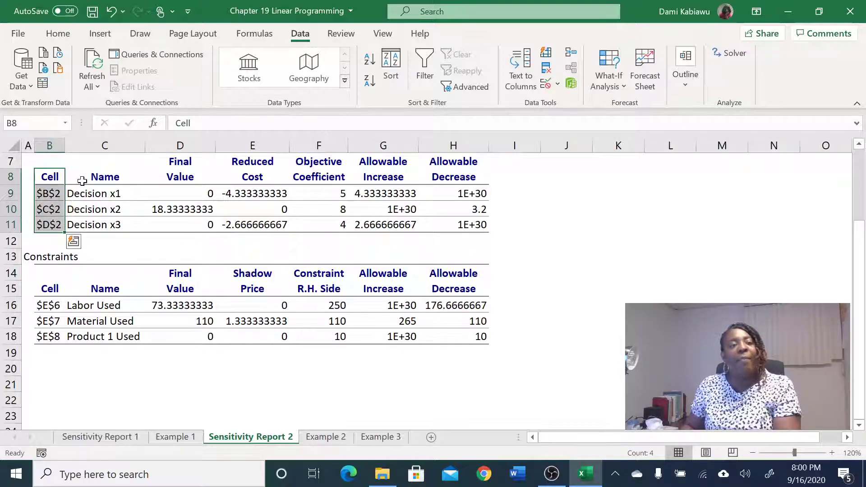
{"action": "left_click_drag", "start_coordinate": [86, 178], "coordinate": [86, 226]}
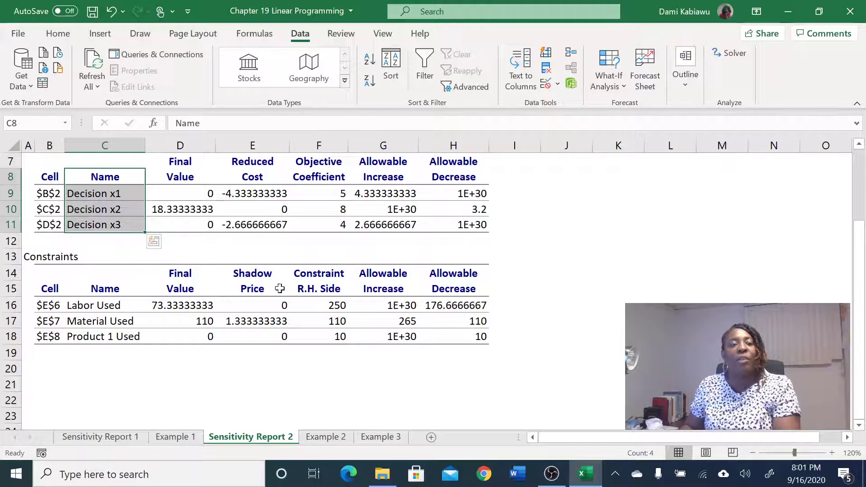
Step: Compare the final values of decisions x1, x2 and x3 with their reduced costs in the Variable Cells table
{"action": "left_click", "coordinate": [195, 190]}
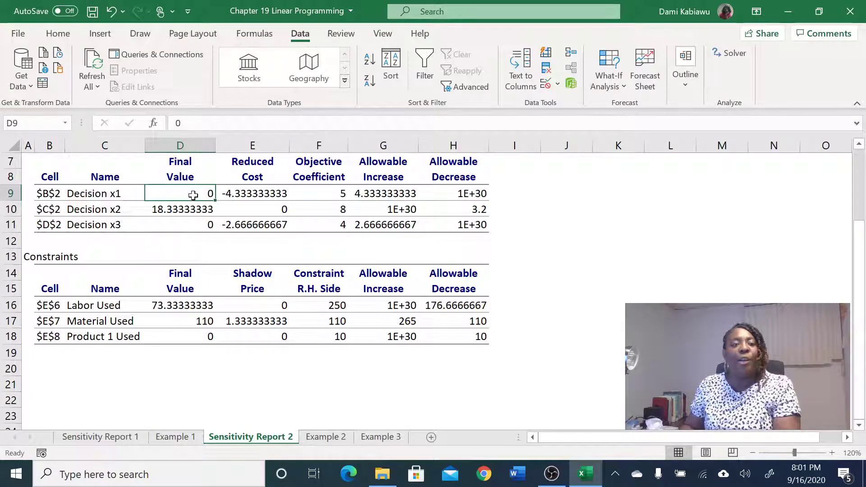
{"action": "left_click", "coordinate": [184, 226]}
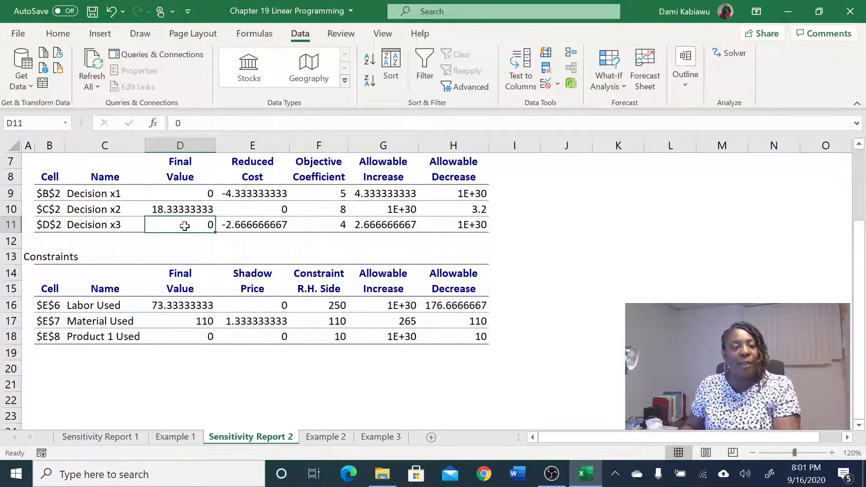
{"action": "left_click", "coordinate": [177, 208]}
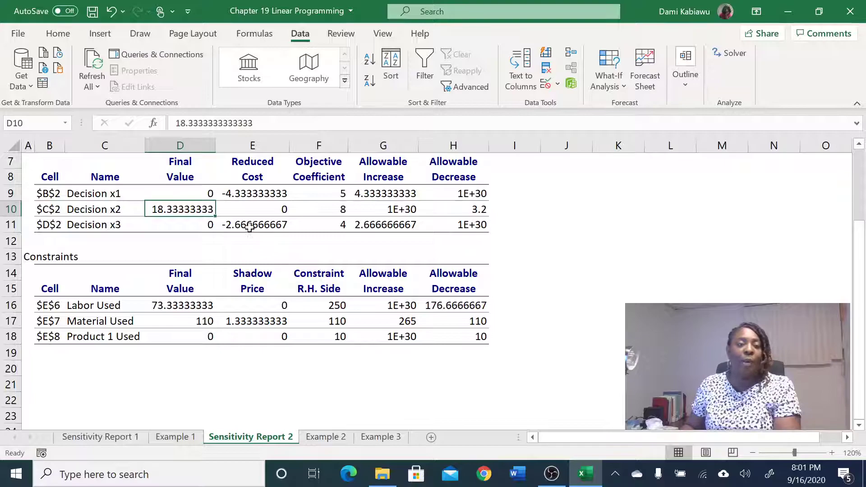
{"action": "left_click_drag", "start_coordinate": [250, 195], "coordinate": [249, 221]}
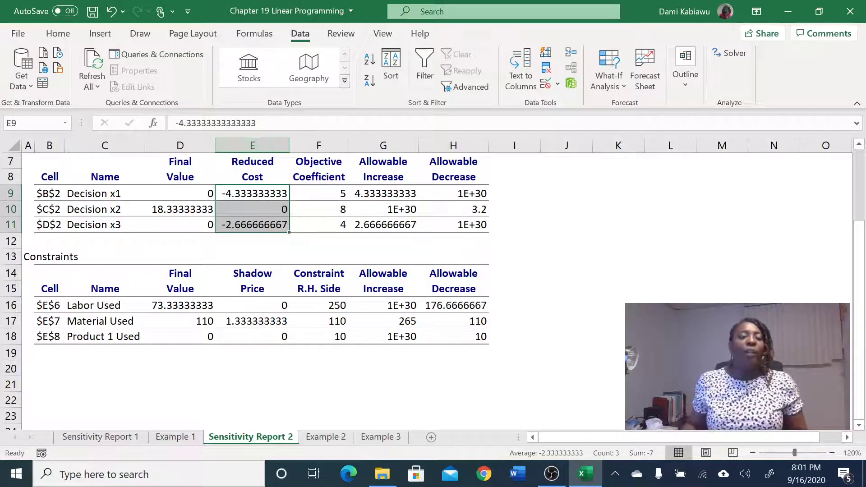
{"action": "left_click", "coordinate": [173, 210]}
{"action": "left_click", "coordinate": [259, 212]}
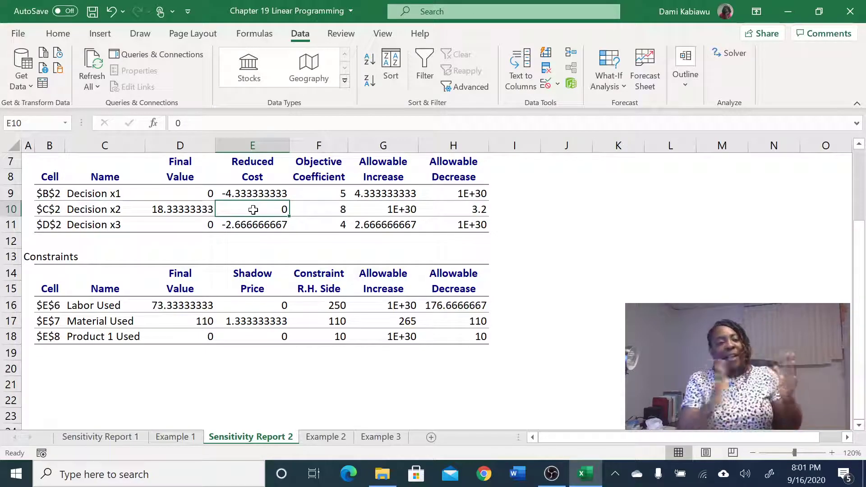
{"action": "left_click", "coordinate": [180, 193]}
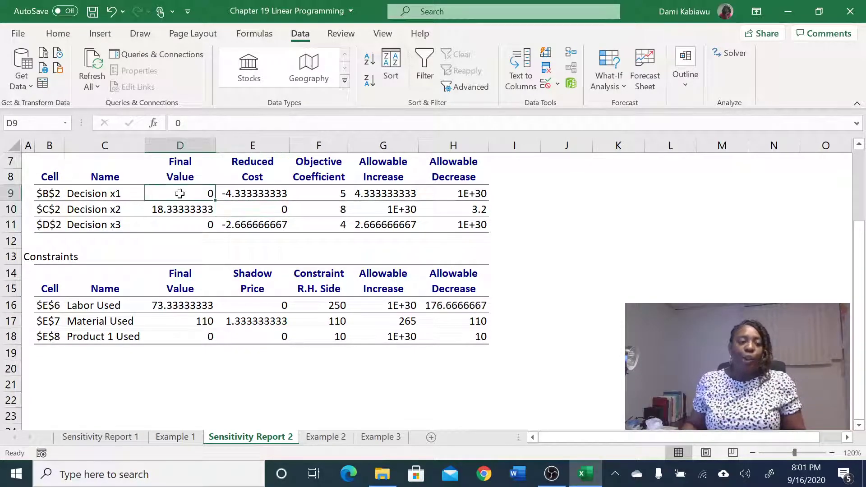
{"action": "left_click", "coordinate": [176, 227]}
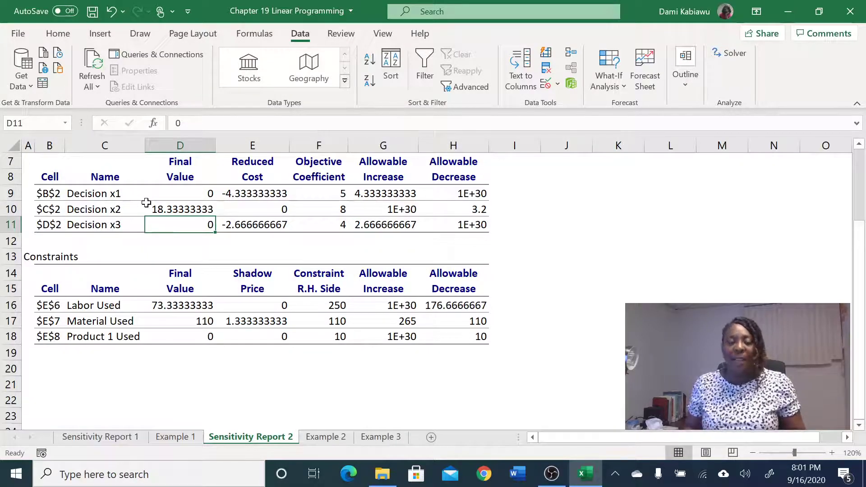
{"action": "left_click", "coordinate": [193, 210]}
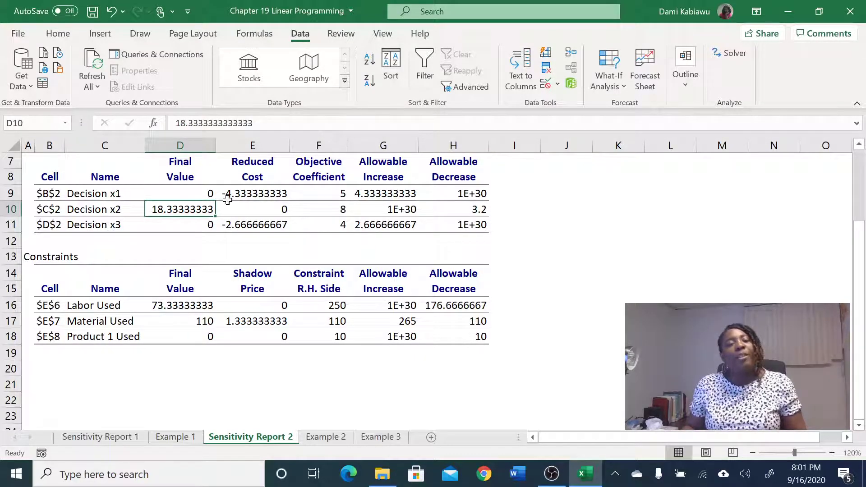
{"action": "left_click", "coordinate": [260, 210]}
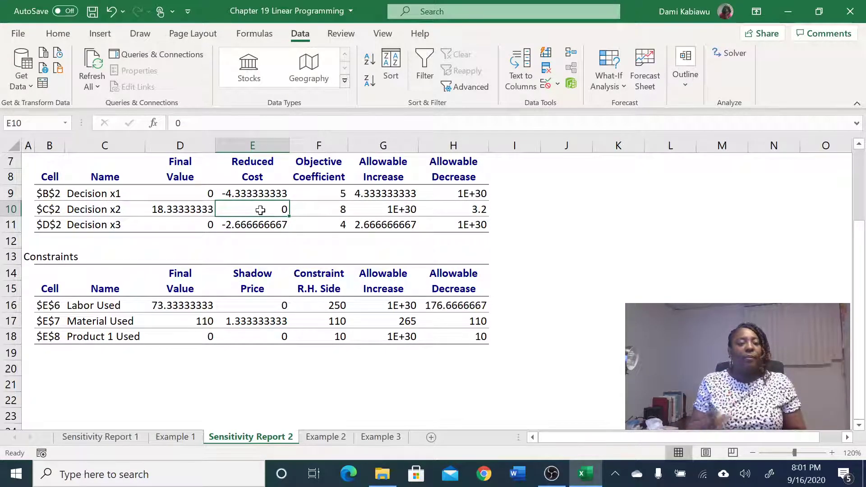
Step: Compare the Reduced Cost column with the Allowable Increase column for the decision variables
{"action": "left_click", "coordinate": [112, 195]}
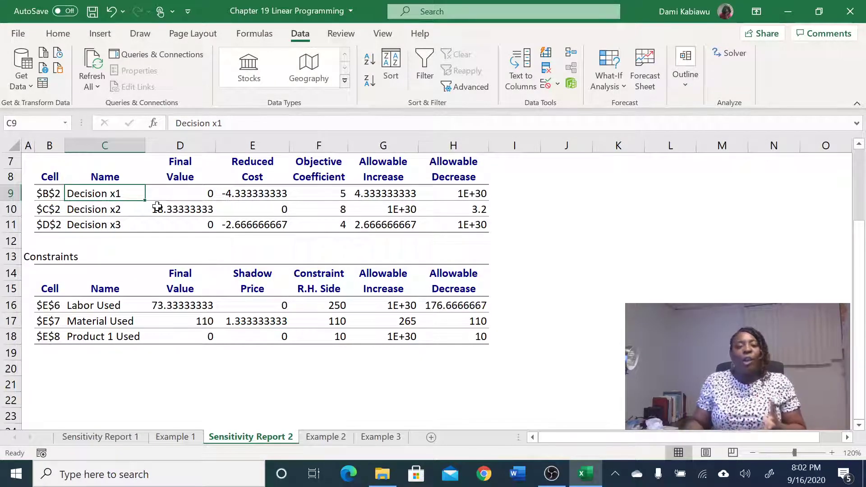
{"action": "left_click_drag", "start_coordinate": [237, 187], "coordinate": [243, 224]}
{"action": "left_click_drag", "start_coordinate": [384, 178], "coordinate": [392, 218]}
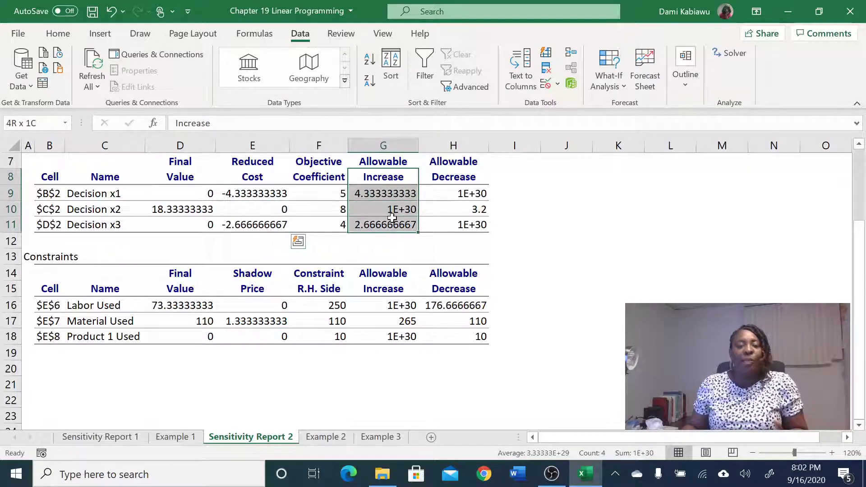
{"action": "left_click", "coordinate": [265, 192]}
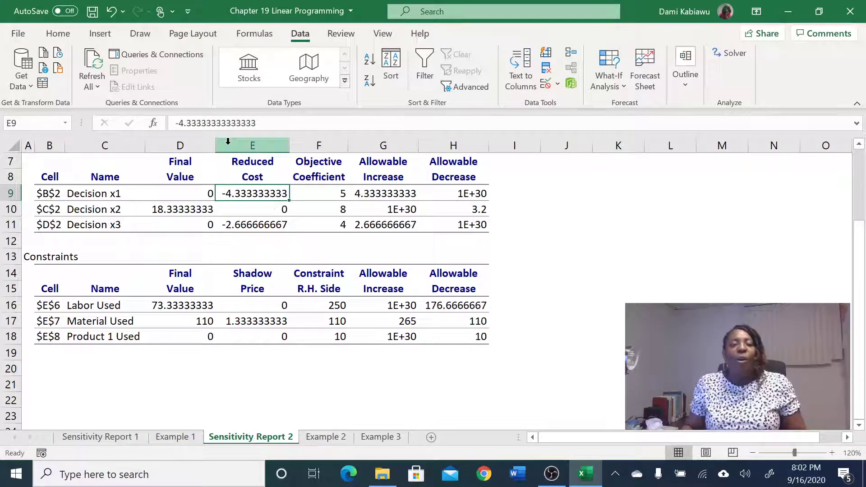
{"action": "left_click_drag", "start_coordinate": [241, 165], "coordinate": [244, 226]}
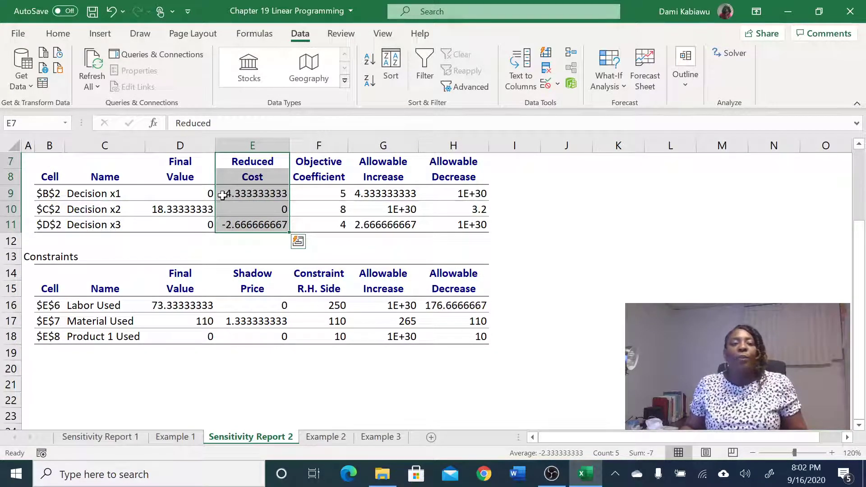
{"action": "left_click", "coordinate": [198, 194]}
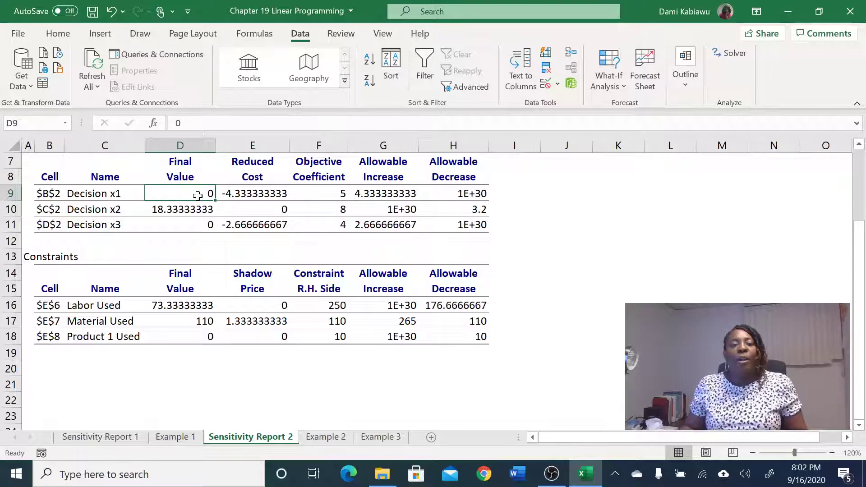
{"action": "left_click_drag", "start_coordinate": [379, 157], "coordinate": [388, 226]}
{"action": "left_click", "coordinate": [389, 226]}
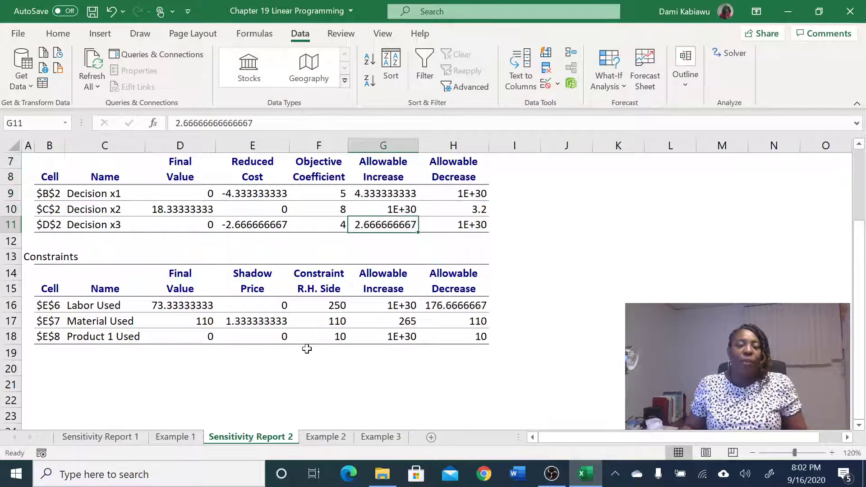
Step: Check x3's final value and objective coefficient in the sensitivity report against its profit on the Example 2 sheet
{"action": "left_click", "coordinate": [206, 225]}
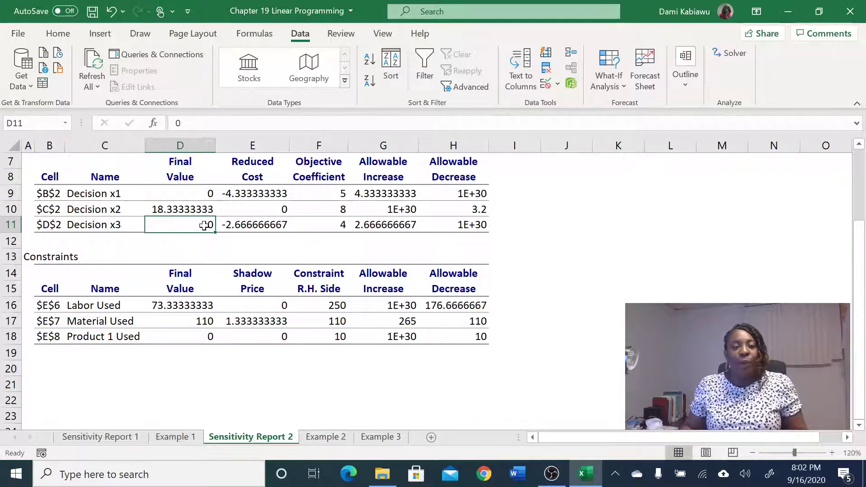
{"action": "left_click", "coordinate": [328, 225]}
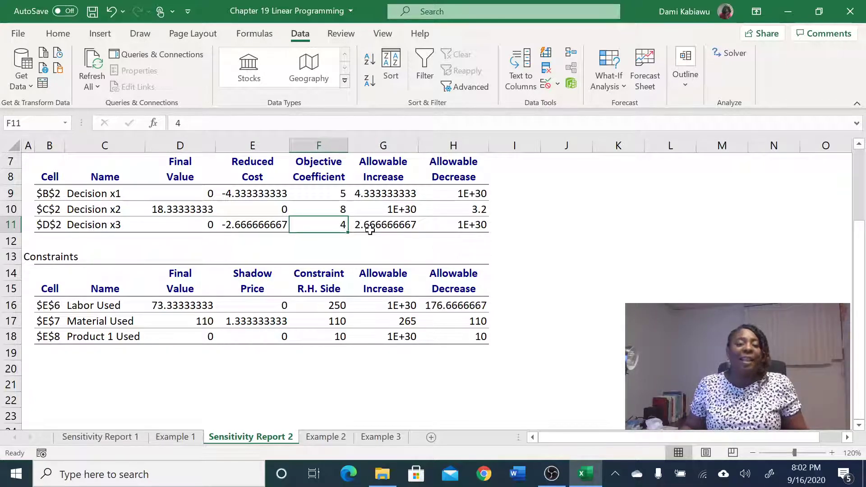
{"action": "left_click", "coordinate": [333, 436]}
{"action": "left_click", "coordinate": [445, 354]}
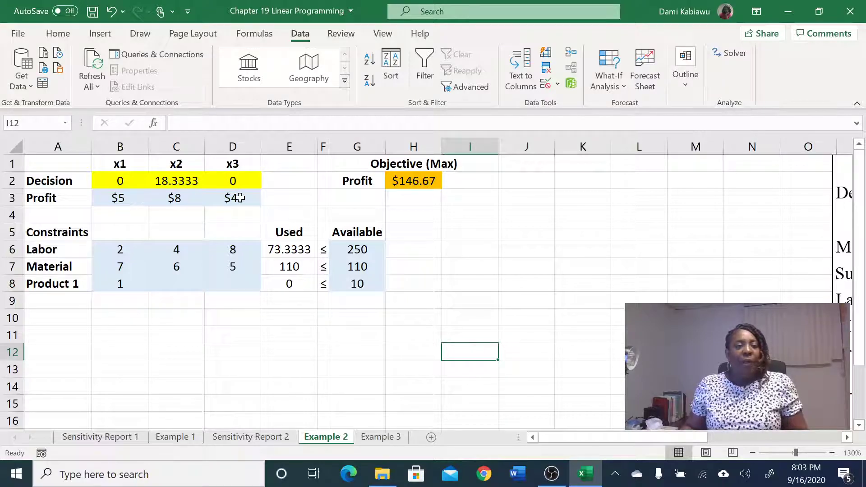
{"action": "left_click", "coordinate": [267, 438]}
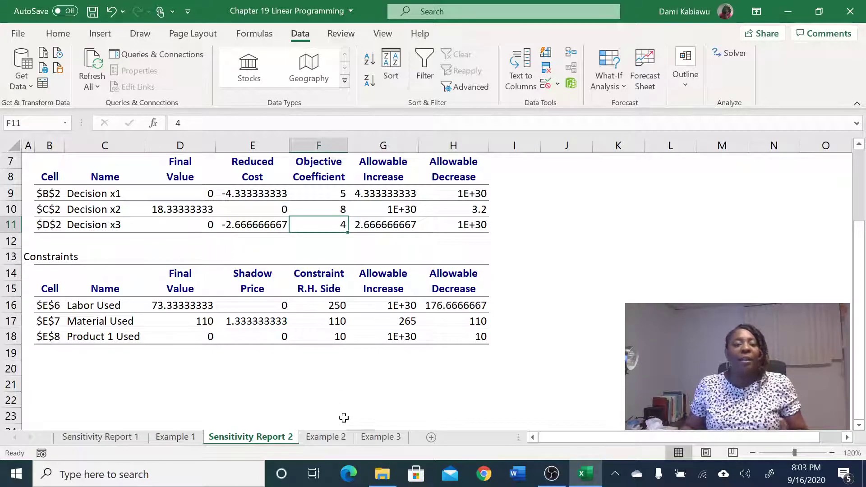
Step: On the Example 2 sheet, set x3's profit in D3 to 6.7 and apply the comma number format with two decimals
{"action": "left_click", "coordinate": [325, 438]}
{"action": "left_click", "coordinate": [229, 197]}
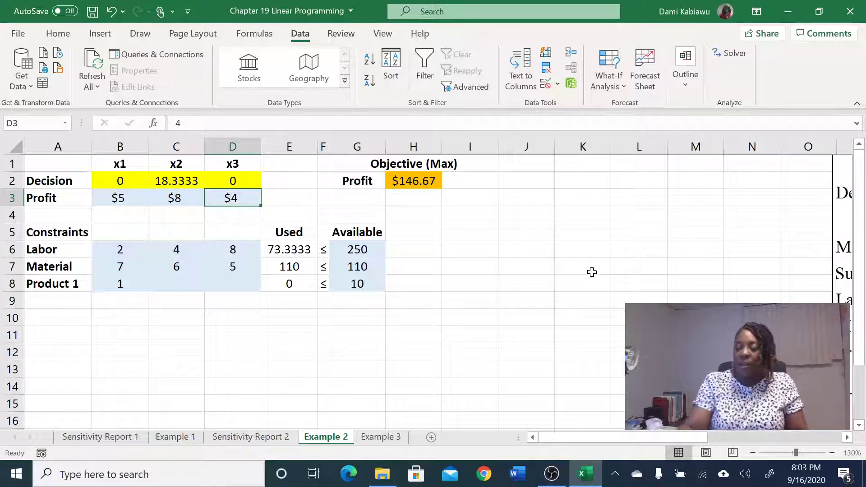
{"action": "type", "text": "6.7"}
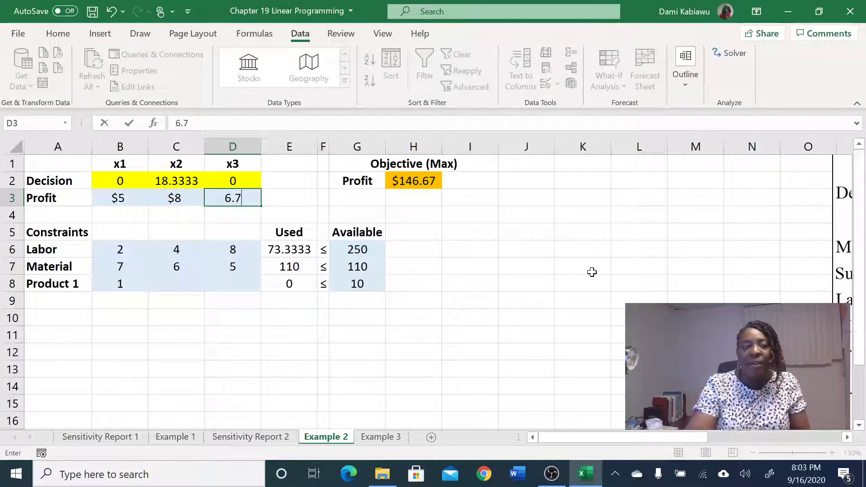
{"action": "left_click", "coordinate": [463, 320]}
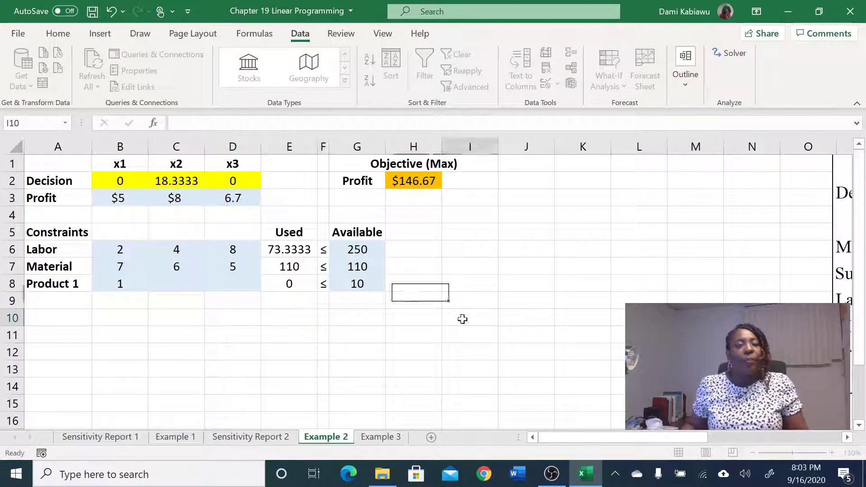
{"action": "left_click", "coordinate": [246, 202]}
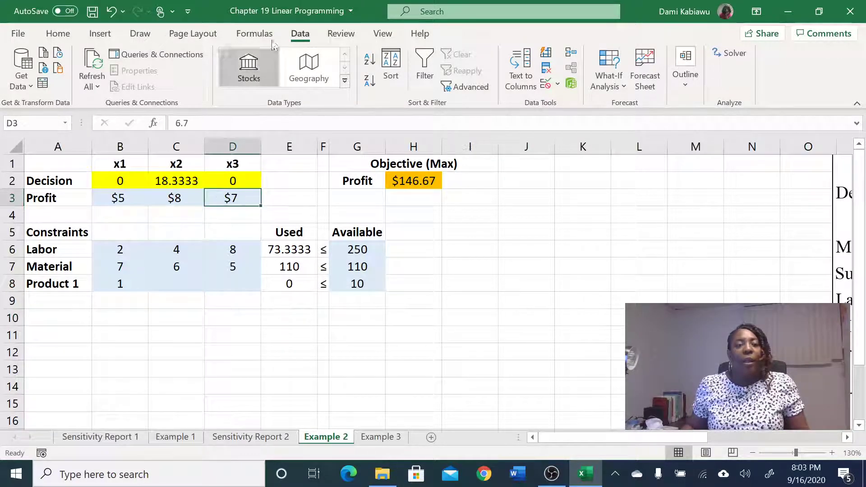
{"action": "left_click", "coordinate": [53, 35]}
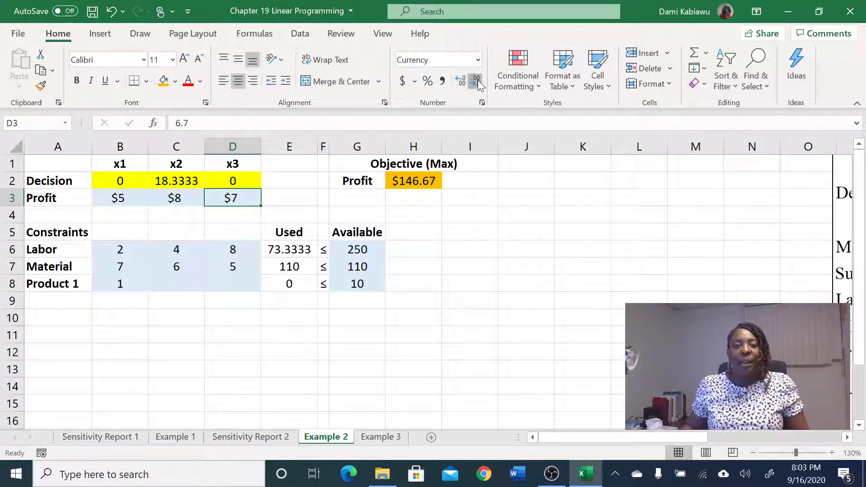
{"action": "left_click", "coordinate": [442, 83]}
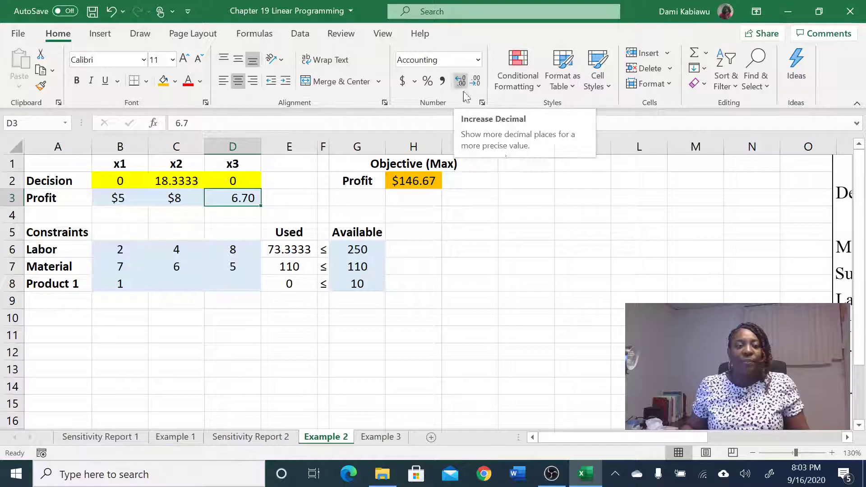
{"action": "left_click", "coordinate": [526, 232]}
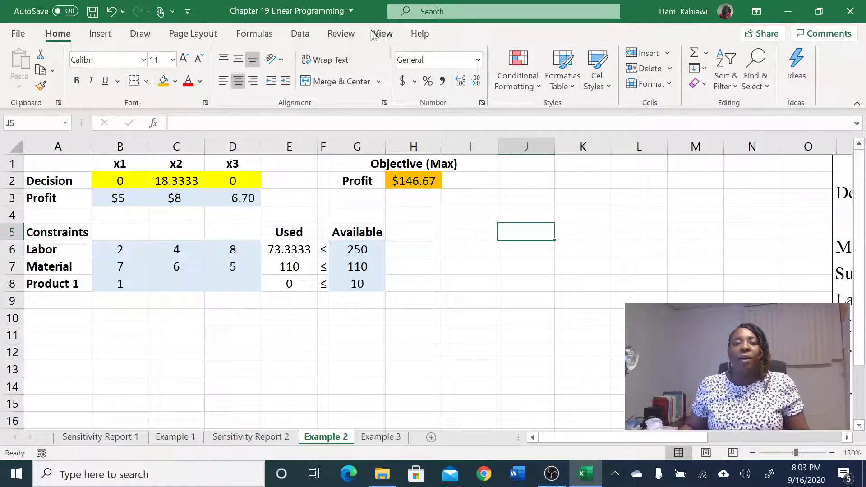
Step: Re-solve Example 2 in Solver with the existing Simplex LP setup, keep the solution, and check the x3 decision in D2
{"action": "left_click", "coordinate": [300, 34]}
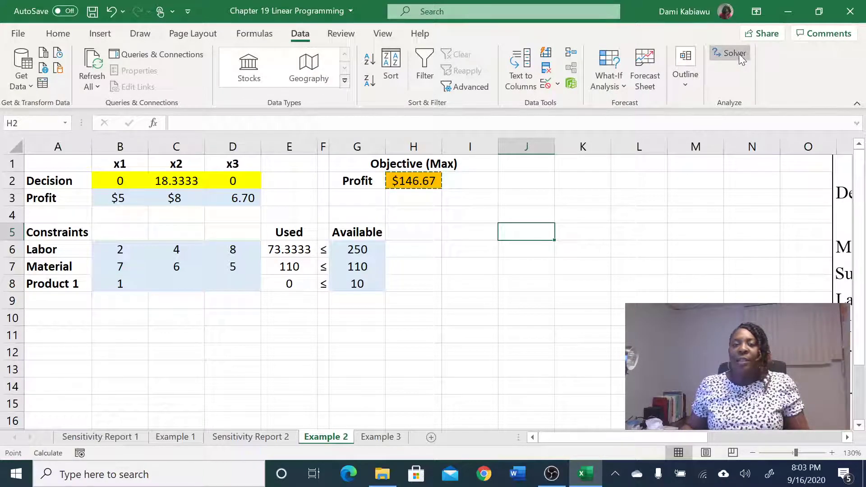
{"action": "left_click", "coordinate": [727, 53]}
{"action": "left_click_drag", "start_coordinate": [494, 6], "coordinate": [590, 16]}
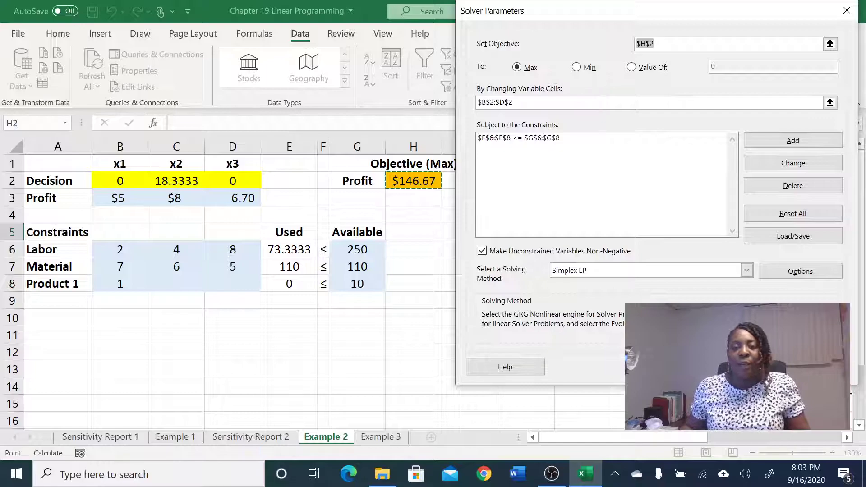
{"action": "left_click", "coordinate": [763, 367]}
{"action": "left_click", "coordinate": [275, 263]}
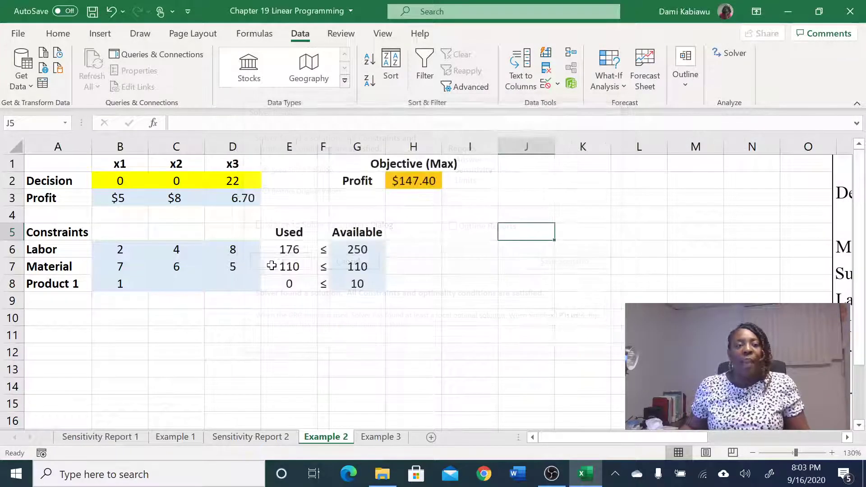
{"action": "left_click", "coordinate": [222, 187]}
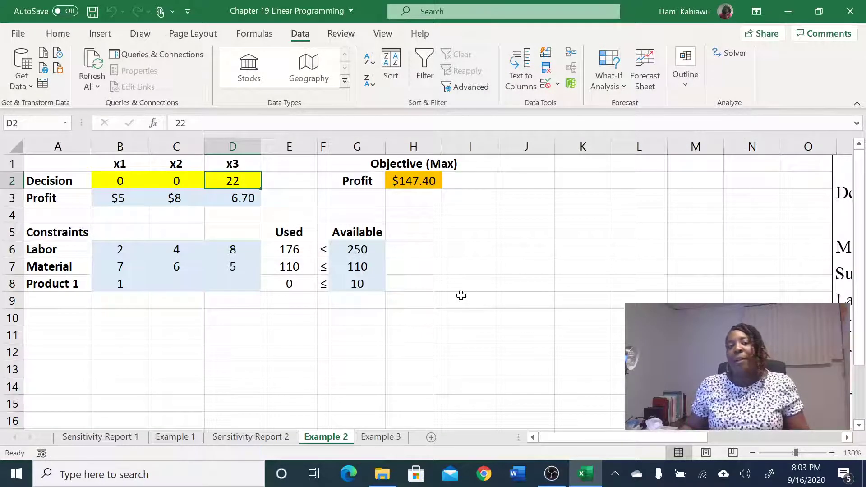
Step: Compare Example 2's decision values with the allowable increases, objective coefficients and final values of the variables in Sensitivity Report 2
{"action": "left_click_drag", "start_coordinate": [180, 186], "coordinate": [140, 187]}
{"action": "left_click", "coordinate": [231, 185]}
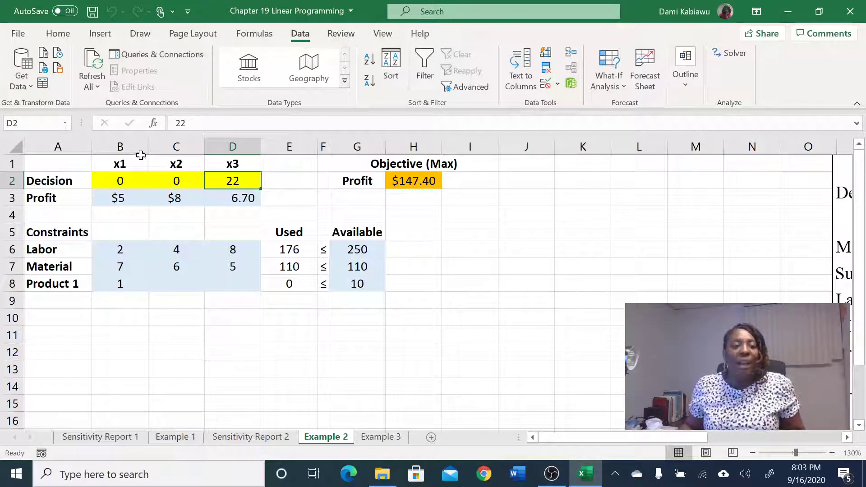
{"action": "left_click", "coordinate": [248, 439]}
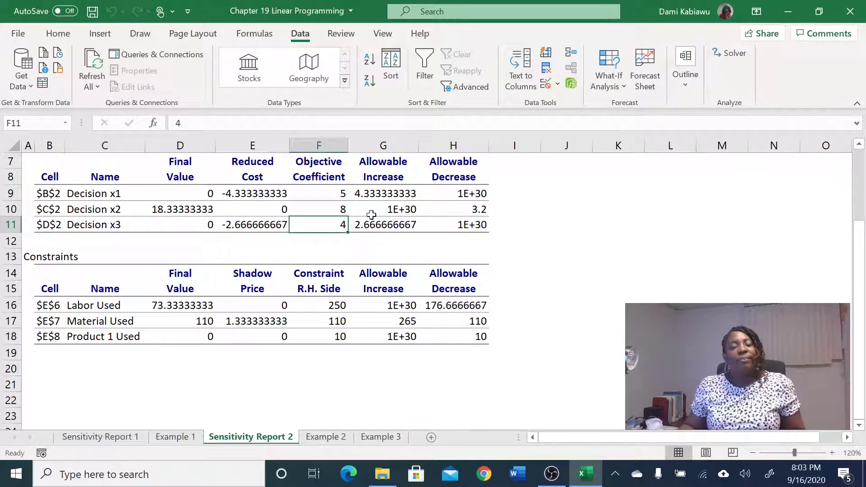
{"action": "left_click_drag", "start_coordinate": [385, 194], "coordinate": [385, 222]}
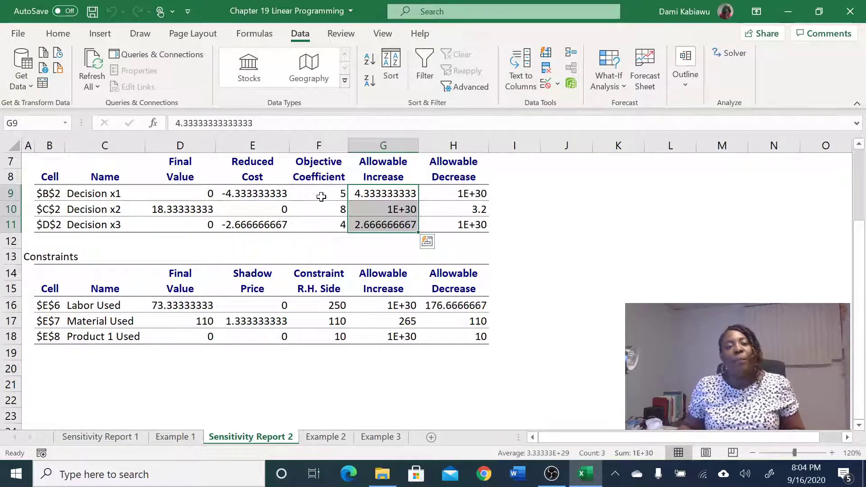
{"action": "left_click_drag", "start_coordinate": [321, 195], "coordinate": [322, 226]}
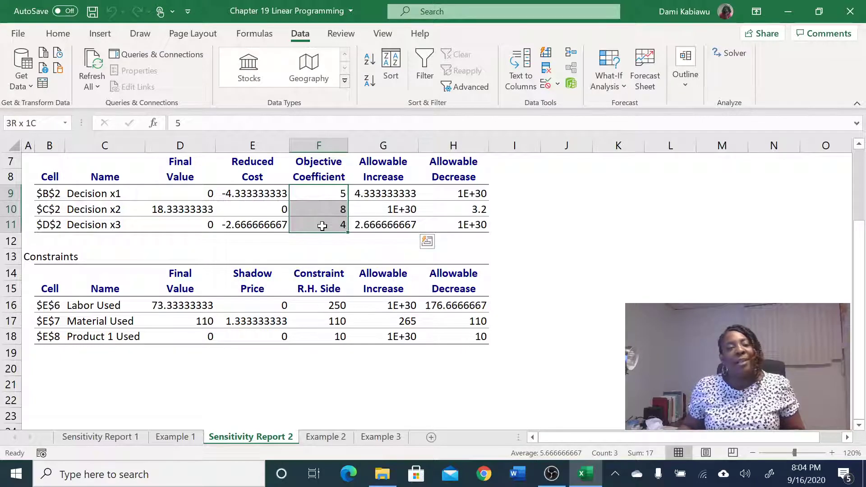
{"action": "left_click", "coordinate": [186, 194]}
{"action": "left_click_drag", "start_coordinate": [186, 193], "coordinate": [182, 224]}
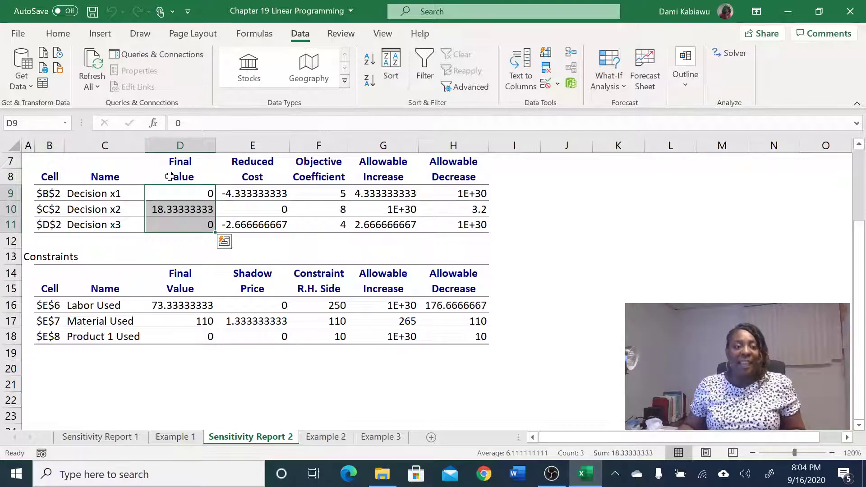
{"action": "left_click_drag", "start_coordinate": [172, 176], "coordinate": [158, 224]}
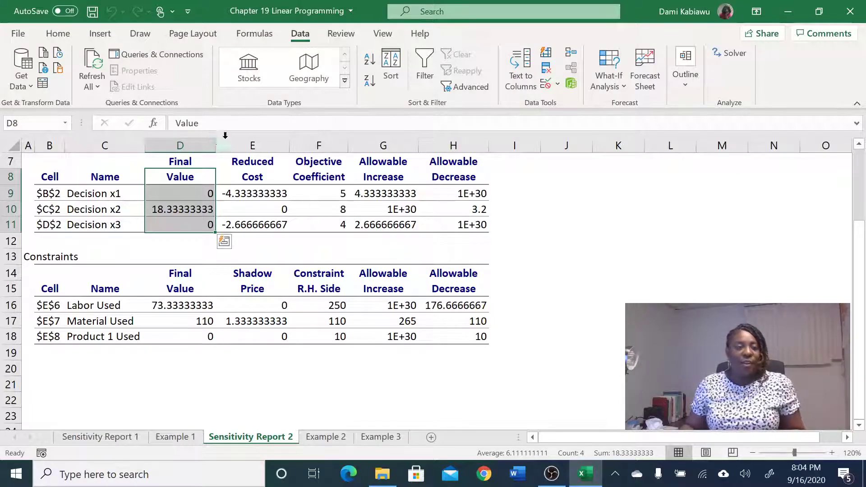
Step: Check the objective coefficients against the allowable increases for x1 and x3 in the sensitivity report
{"action": "left_click_drag", "start_coordinate": [328, 194], "coordinate": [329, 224]}
{"action": "left_click", "coordinate": [383, 195]}
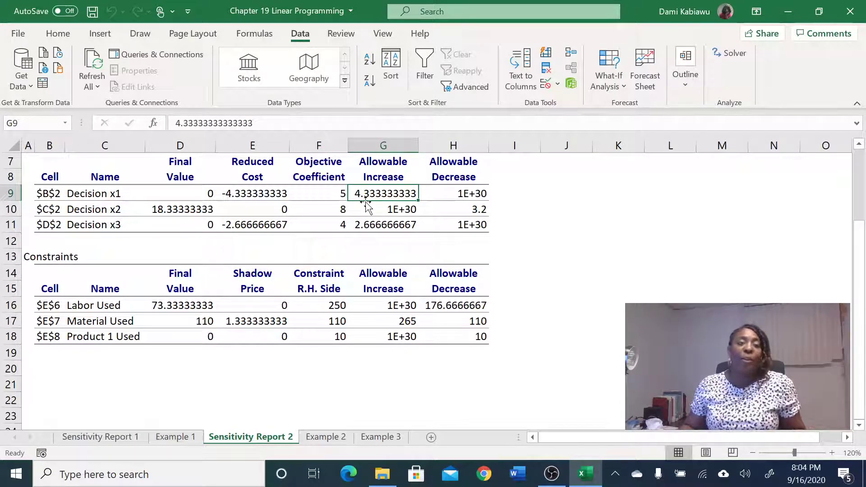
{"action": "left_click", "coordinate": [363, 226]}
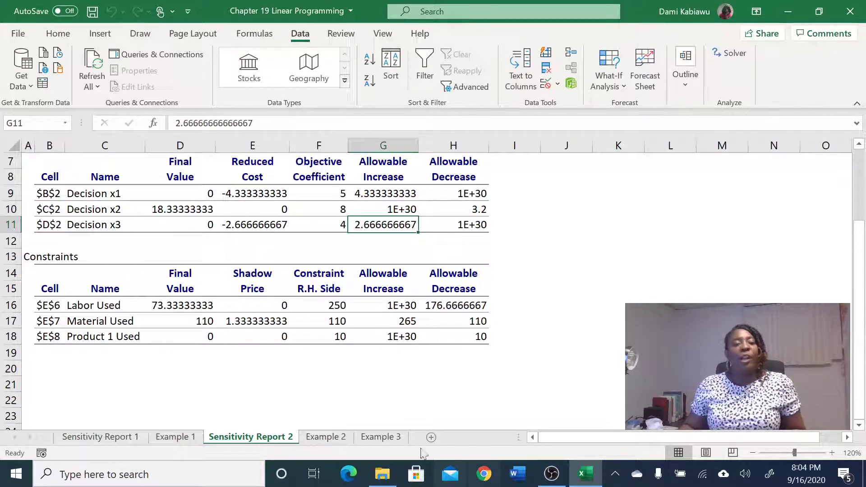
Step: On the Example 2 sheet, set x3's profit in D3 to 6.6
{"action": "left_click", "coordinate": [333, 439]}
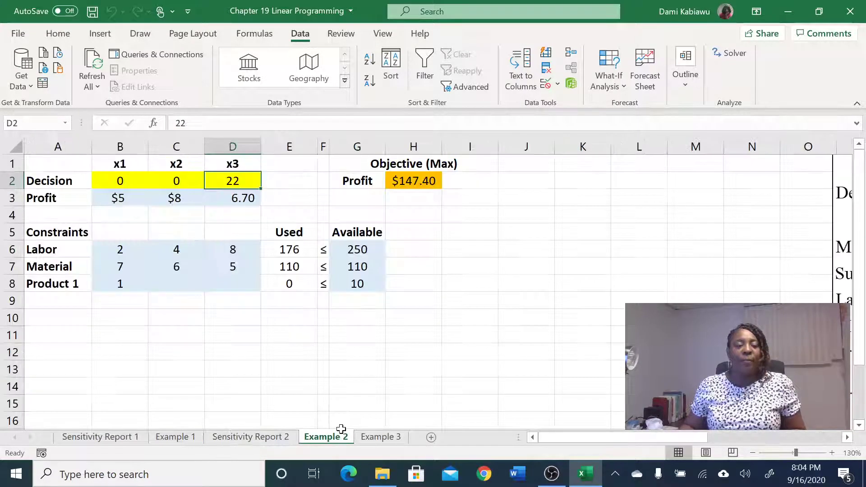
{"action": "left_click", "coordinate": [249, 198]}
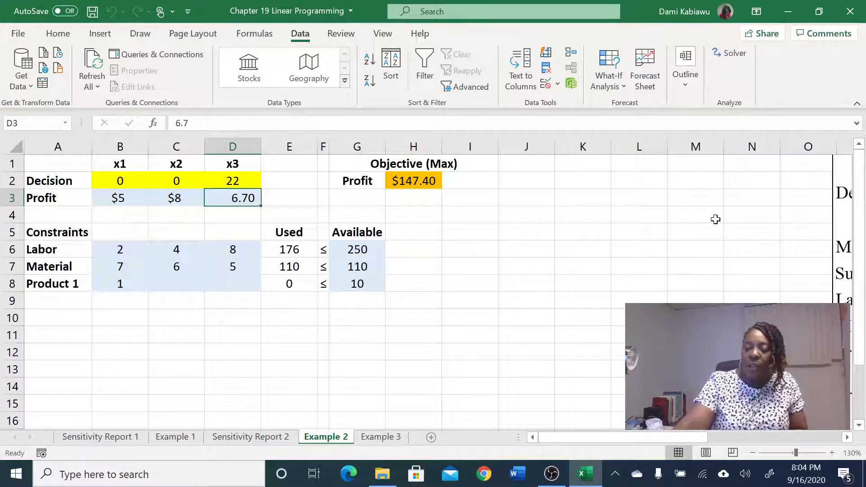
{"action": "type", "text": "6.6"}
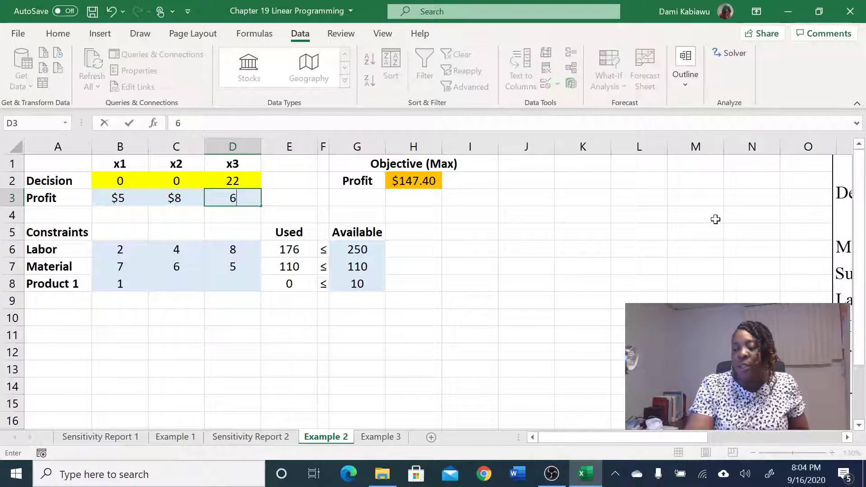
{"action": "left_click", "coordinate": [541, 284]}
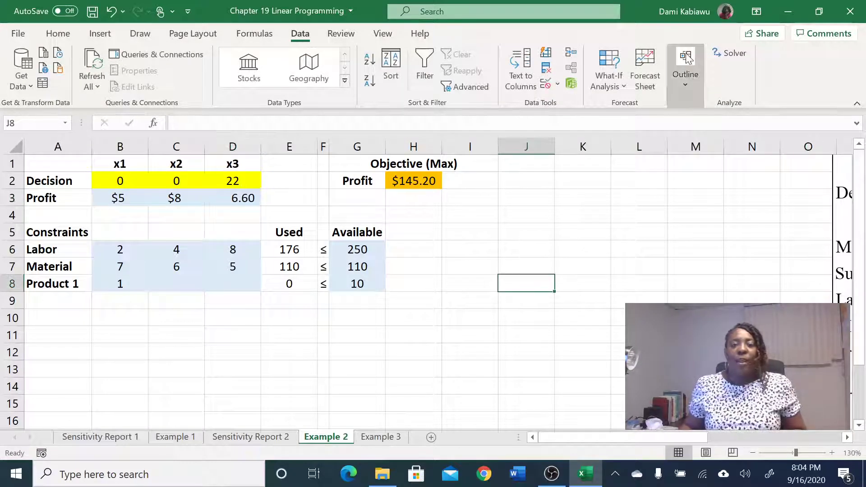
Step: Re-solve Example 2 in Solver with the existing Simplex LP setup and keep the solution
{"action": "left_click", "coordinate": [733, 53]}
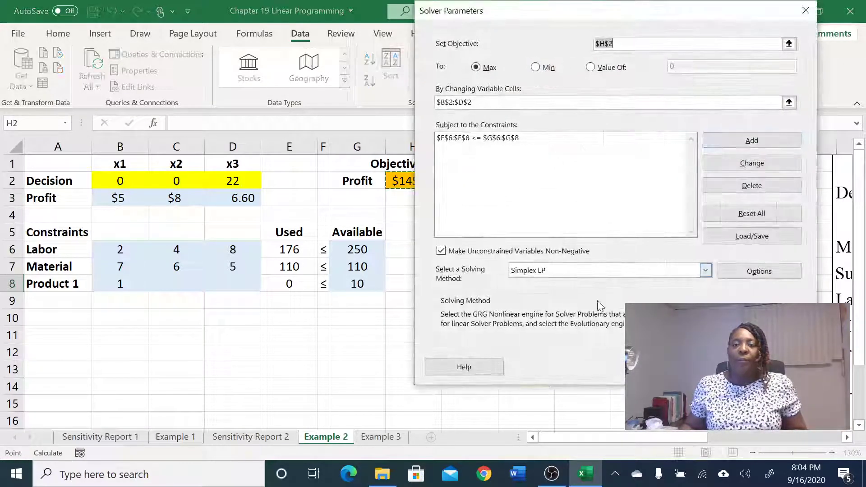
{"action": "left_click", "coordinate": [677, 367]}
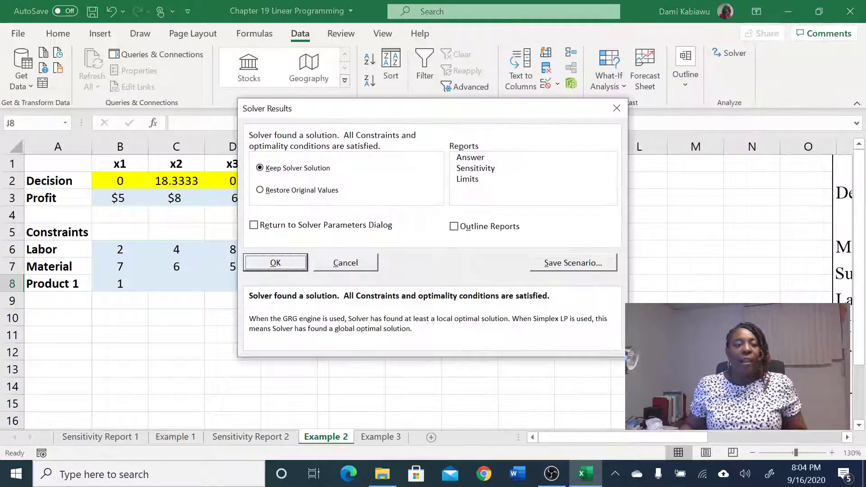
{"action": "left_click", "coordinate": [280, 263]}
{"action": "left_click", "coordinate": [517, 314]}
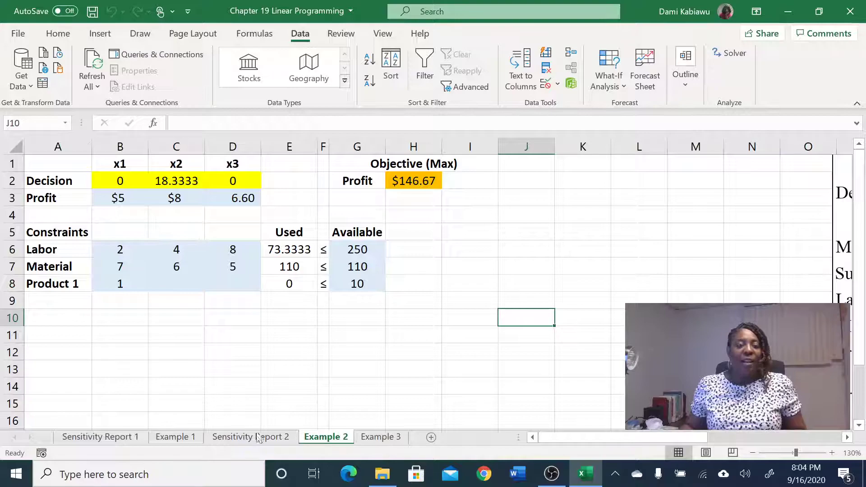
Step: In Sensitivity Report 2, review the variables' allowable increases, objective coefficients and final values in relation to each other
{"action": "left_click", "coordinate": [254, 437]}
{"action": "left_click_drag", "start_coordinate": [386, 195], "coordinate": [383, 220]}
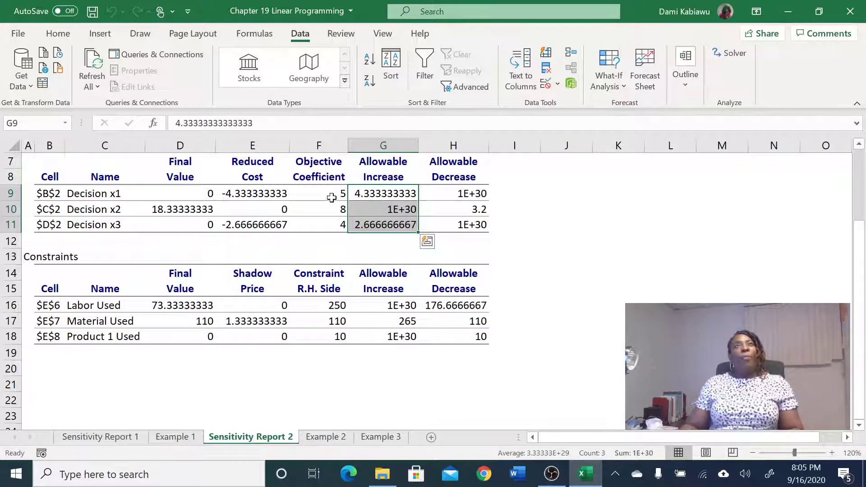
{"action": "left_click_drag", "start_coordinate": [333, 194], "coordinate": [337, 224]}
{"action": "left_click_drag", "start_coordinate": [168, 193], "coordinate": [162, 231]}
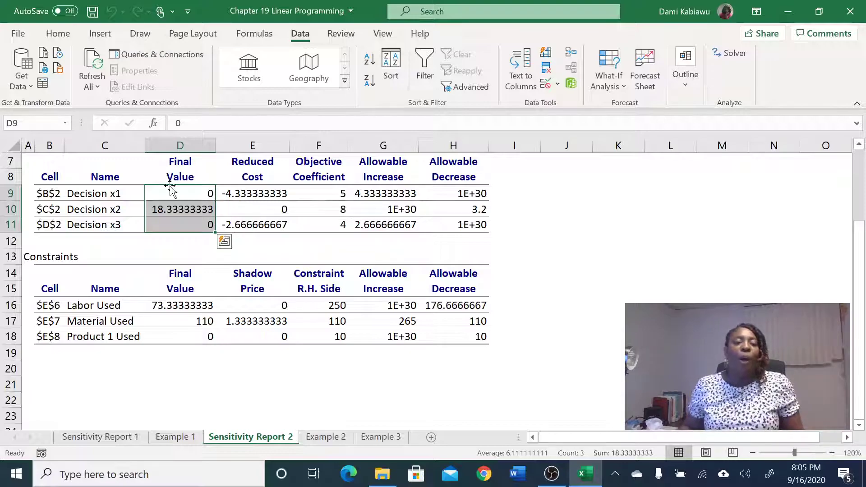
{"action": "left_click_drag", "start_coordinate": [170, 191], "coordinate": [170, 224]}
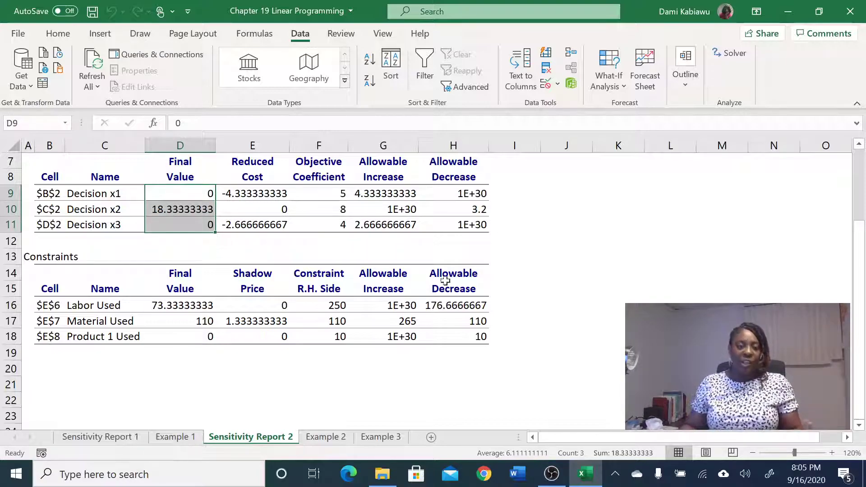
Step: Examine the Allowable Decrease column against the objective coefficients and final values, including the entries for x3 and x2
{"action": "left_click_drag", "start_coordinate": [476, 193], "coordinate": [471, 225]}
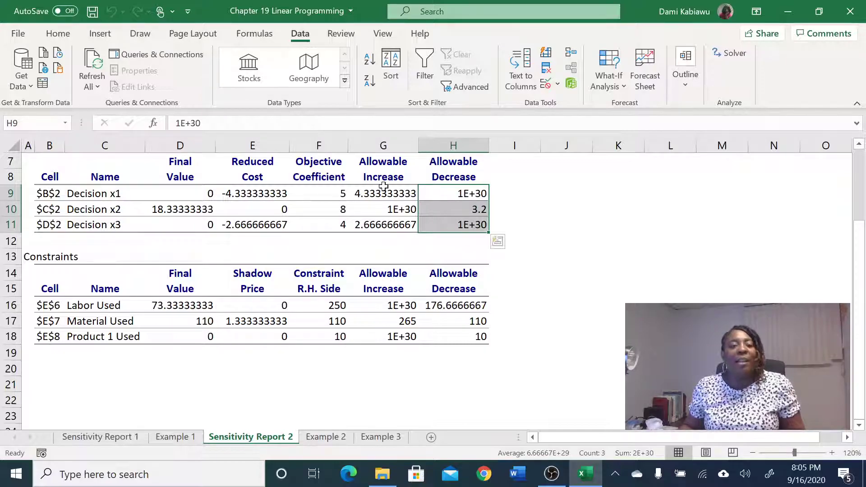
{"action": "left_click", "coordinate": [331, 198]}
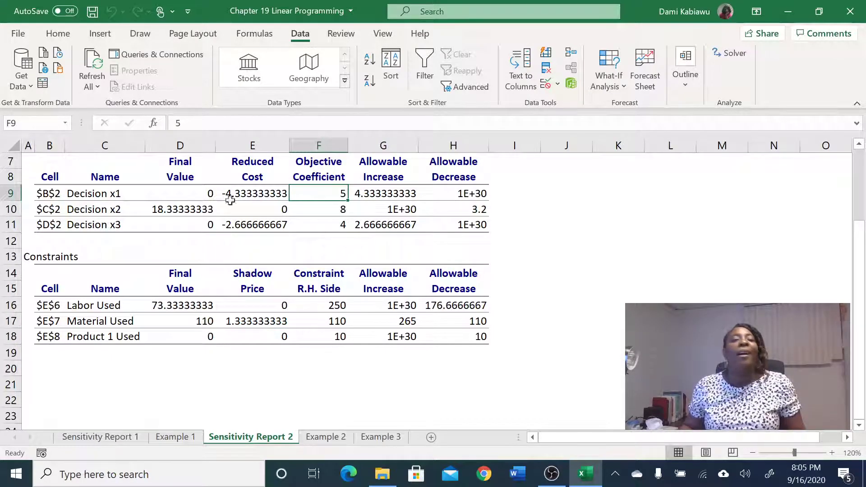
{"action": "left_click_drag", "start_coordinate": [186, 194], "coordinate": [186, 223]}
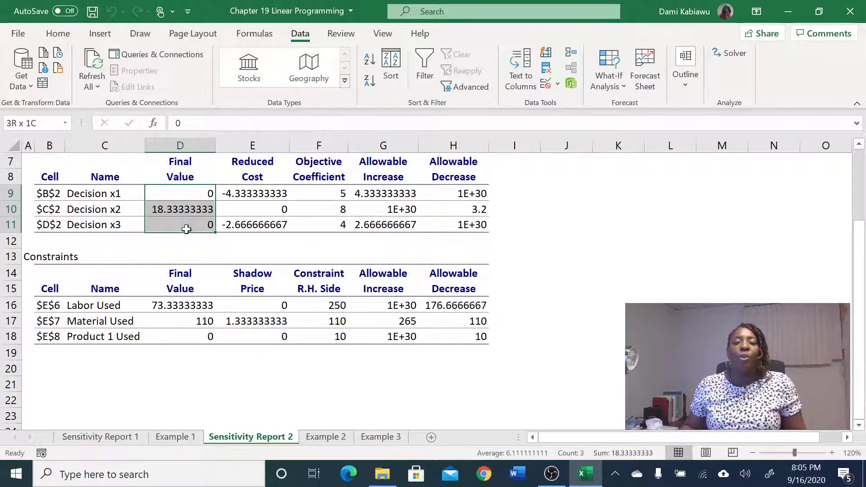
{"action": "left_click", "coordinate": [459, 224]}
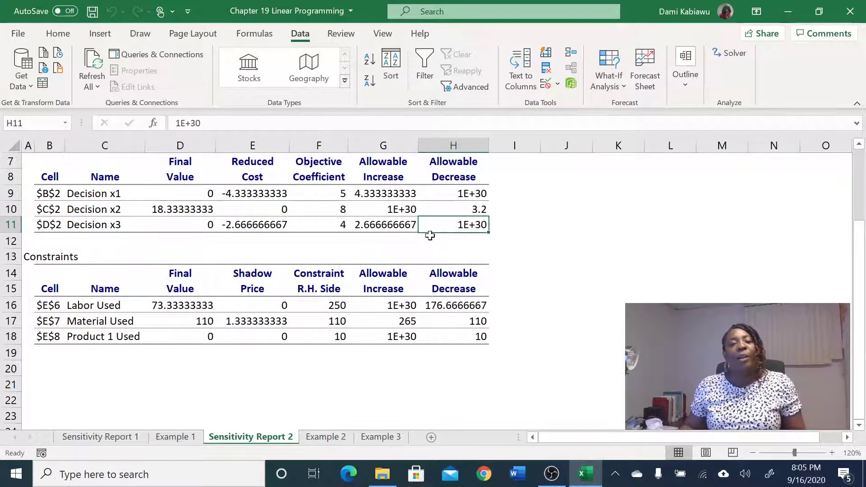
{"action": "left_click", "coordinate": [13, 209]}
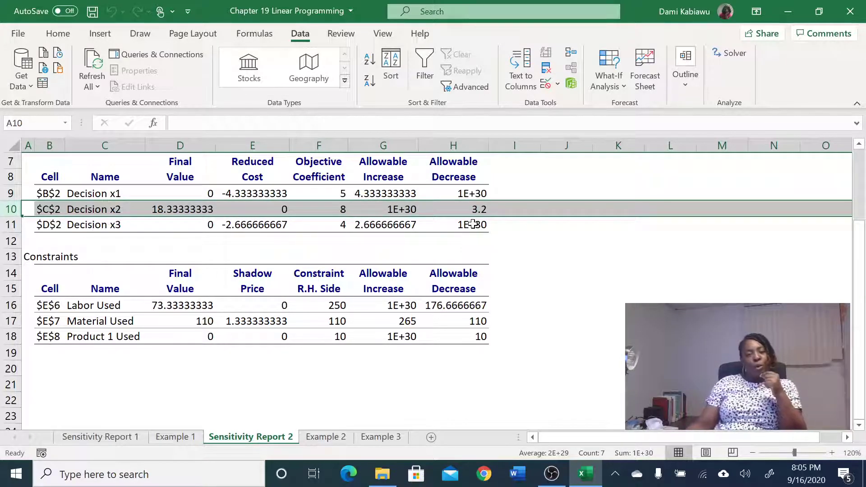
Step: Review the Cell, Name and Final Value columns of the report's Constraints table
{"action": "left_click", "coordinate": [517, 307]}
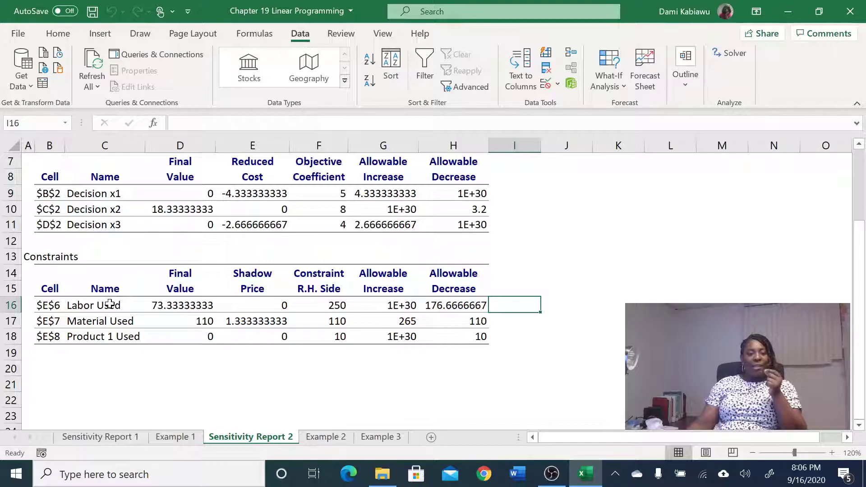
{"action": "left_click_drag", "start_coordinate": [111, 274], "coordinate": [115, 335]}
{"action": "left_click_drag", "start_coordinate": [51, 285], "coordinate": [59, 339]}
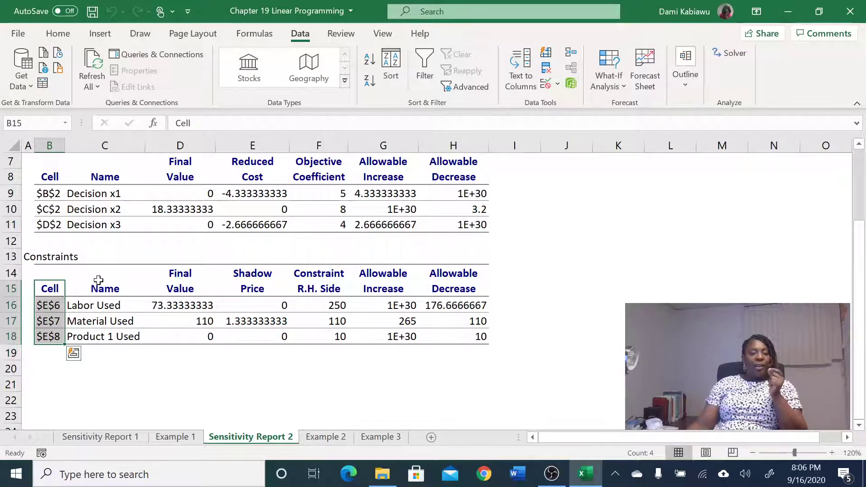
{"action": "left_click_drag", "start_coordinate": [98, 280], "coordinate": [109, 338]}
{"action": "left_click_drag", "start_coordinate": [180, 257], "coordinate": [194, 337]}
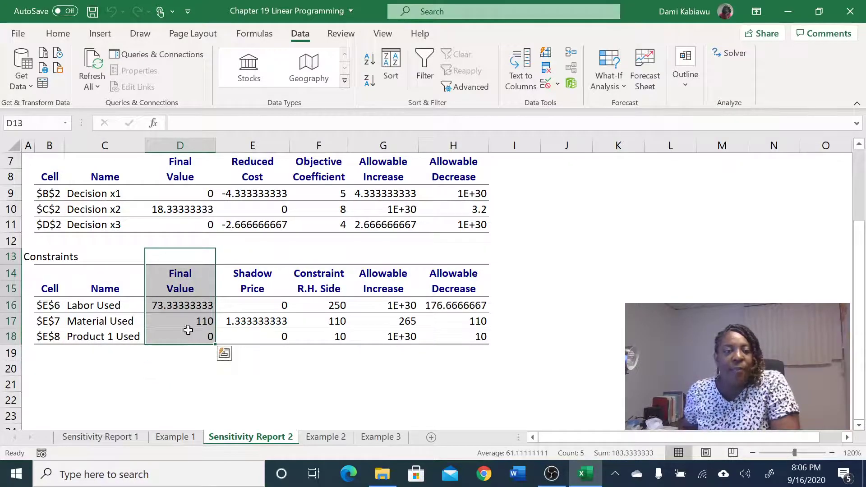
Step: Compare the Material Used constraint's final value with its right-hand side
{"action": "left_click", "coordinate": [186, 324]}
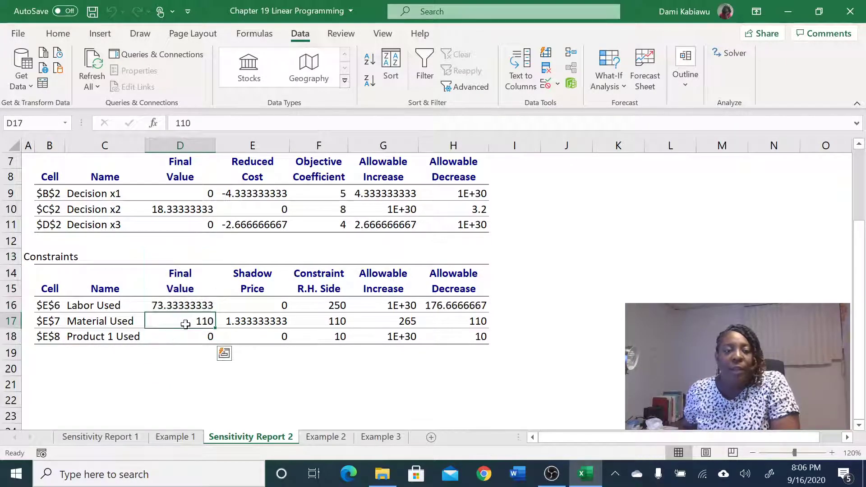
{"action": "left_click", "coordinate": [319, 322]}
{"action": "left_click", "coordinate": [10, 321]}
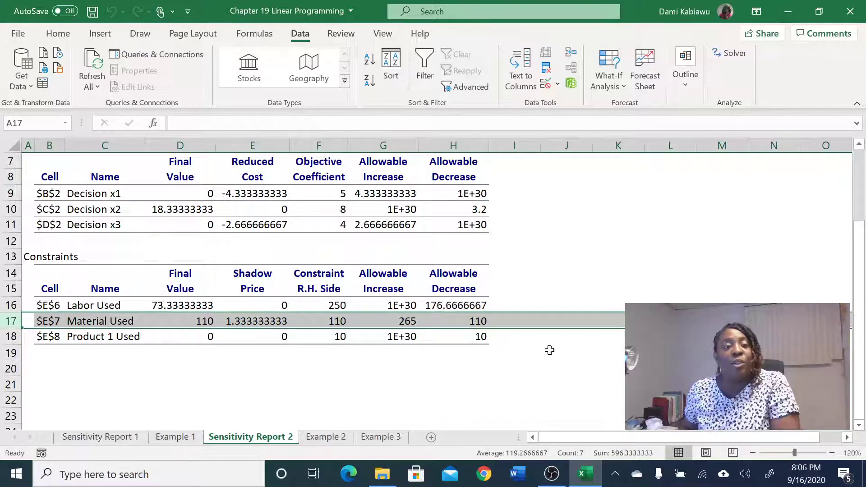
Step: Compare the final values of the Labor Used and Product 1 Used constraints with their right-hand sides
{"action": "left_click", "coordinate": [154, 305]}
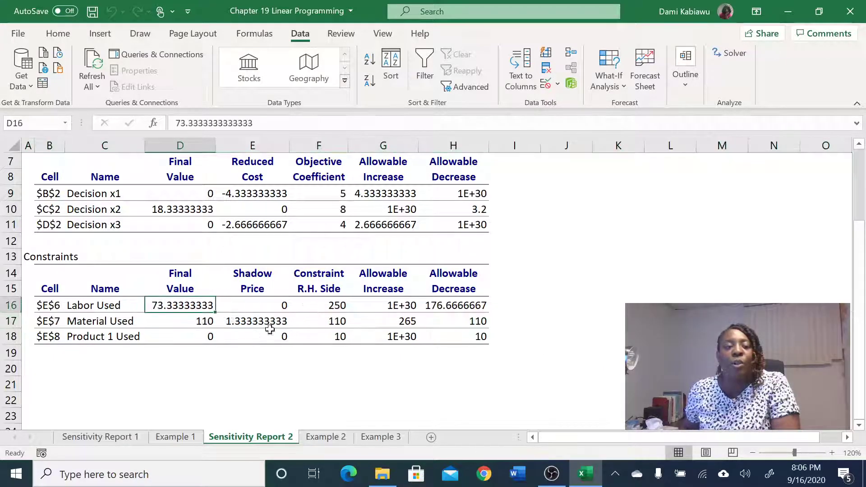
{"action": "left_click", "coordinate": [198, 338]}
{"action": "left_click", "coordinate": [205, 306]}
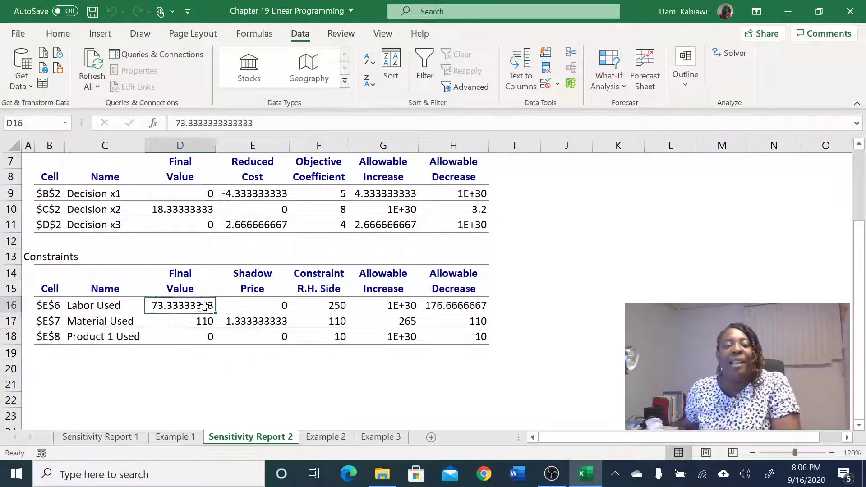
{"action": "left_click", "coordinate": [340, 306]}
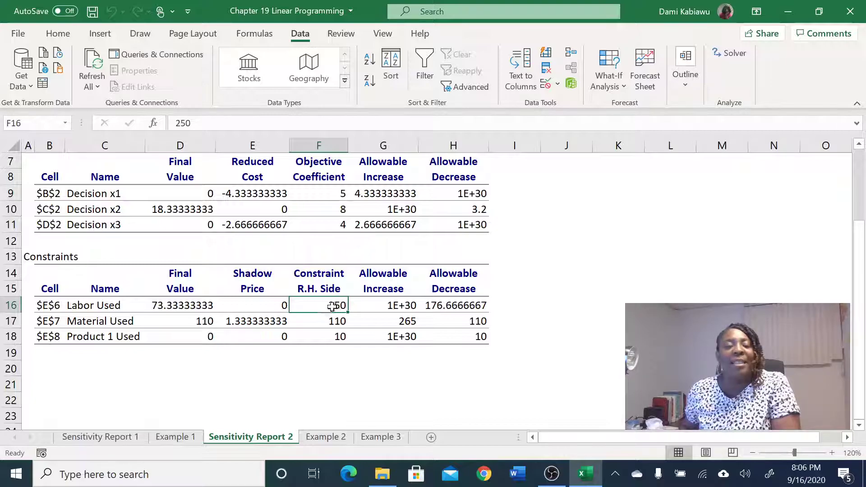
{"action": "left_click", "coordinate": [208, 337]}
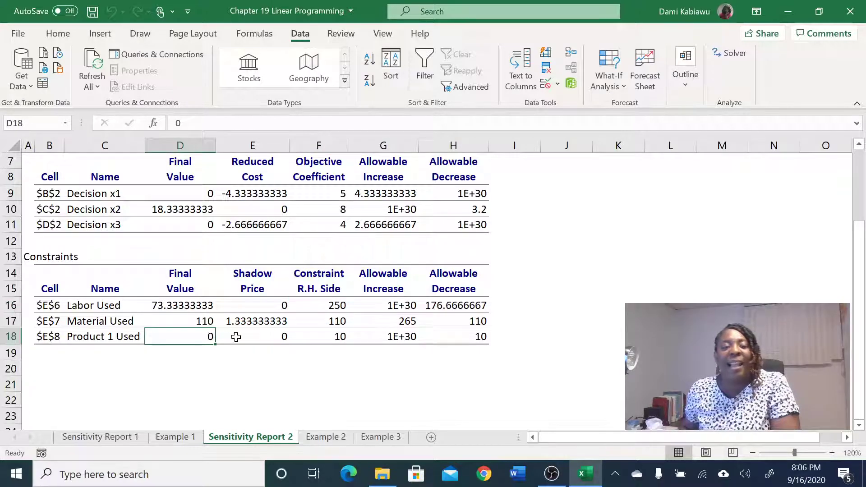
{"action": "left_click", "coordinate": [338, 336]}
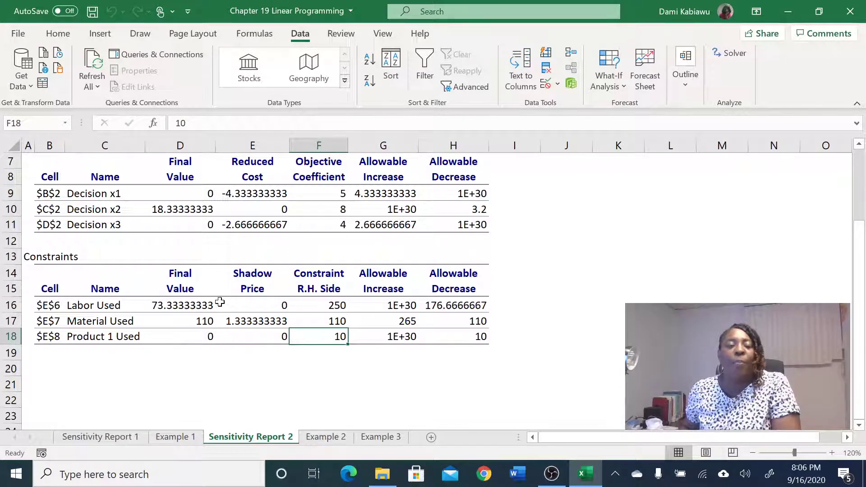
Step: Check the shadow prices of the Labor Used and Product 1 Used constraints
{"action": "left_click", "coordinate": [261, 306]}
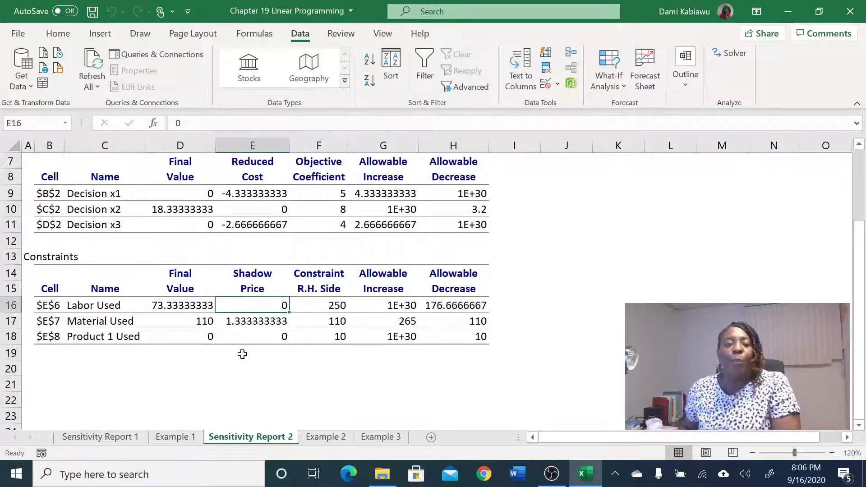
{"action": "left_click", "coordinate": [246, 338]}
{"action": "left_click", "coordinate": [250, 305]}
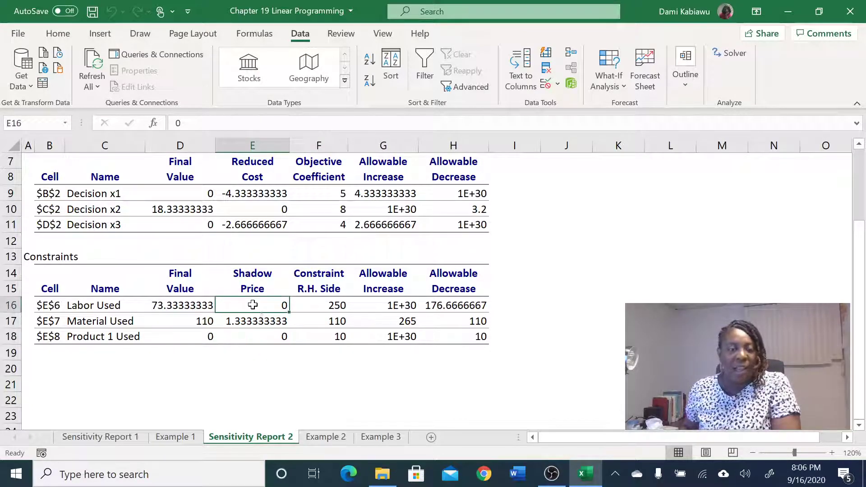
Step: Compare the Product 1 Used and Material Used shadow prices, and check the Material Used constraint's right-hand side
{"action": "left_click", "coordinate": [253, 339]}
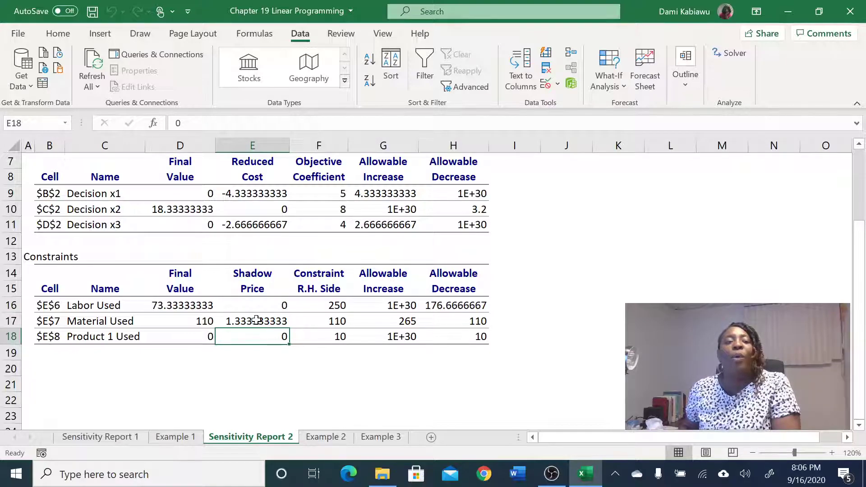
{"action": "left_click", "coordinate": [256, 320]}
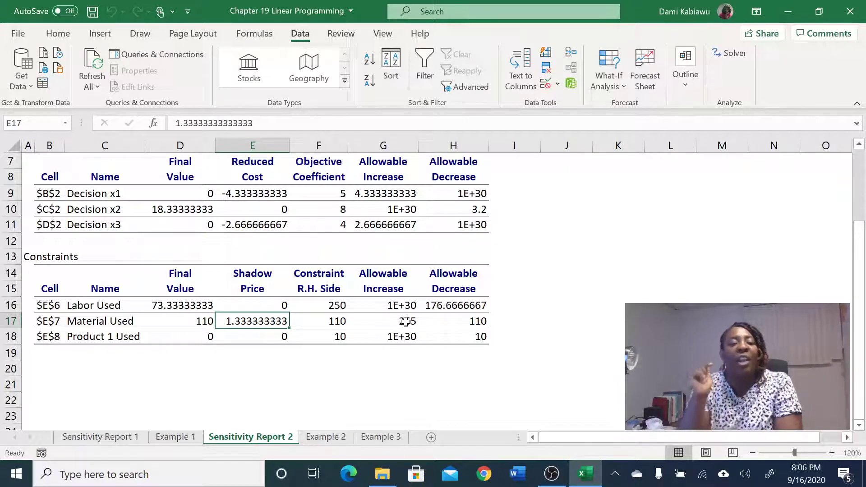
{"action": "left_click", "coordinate": [322, 318]}
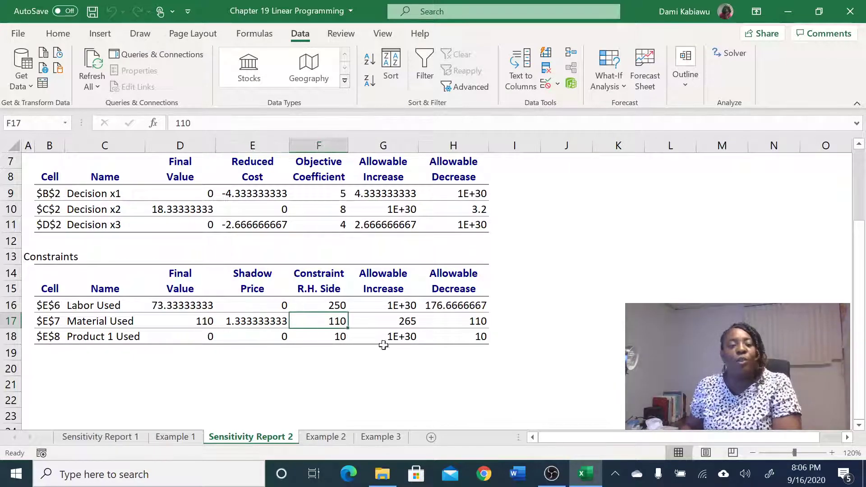
Step: Open Solver for the Example 3 sheet and set F2 as the objective and B2:C2 as the changing variable cells
{"action": "mouse_move", "coordinate": [380, 461]}
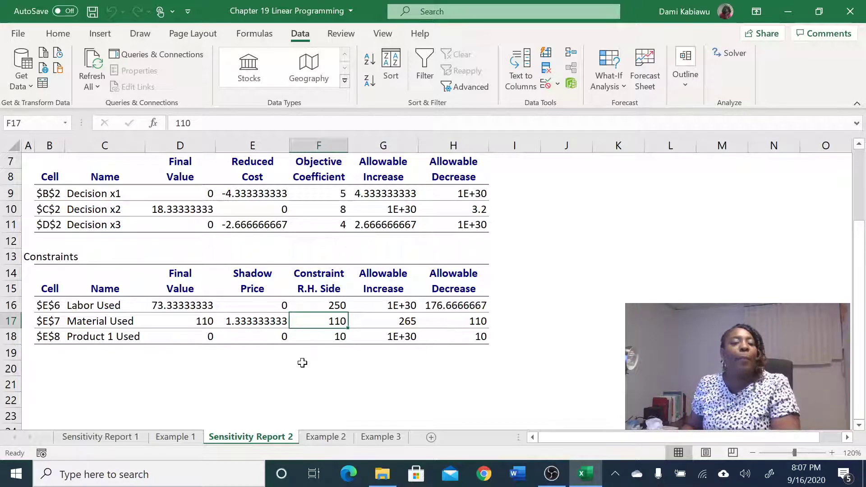
{"action": "left_click", "coordinate": [381, 437]}
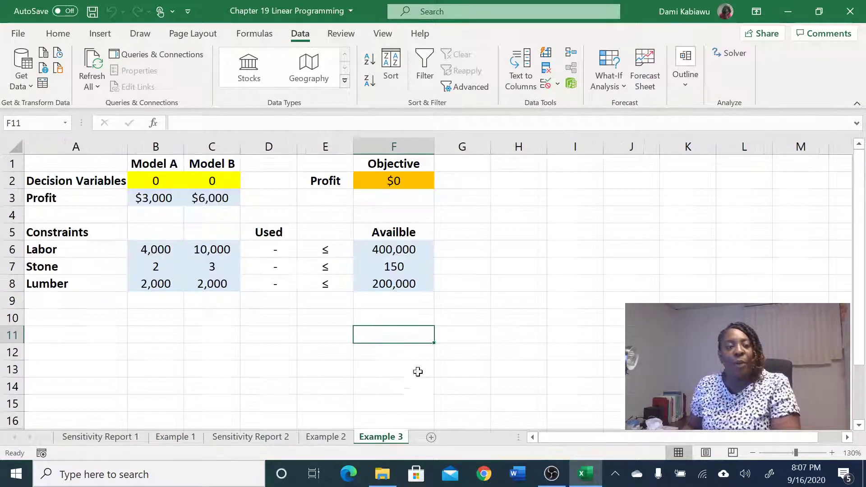
{"action": "left_click", "coordinate": [499, 289]}
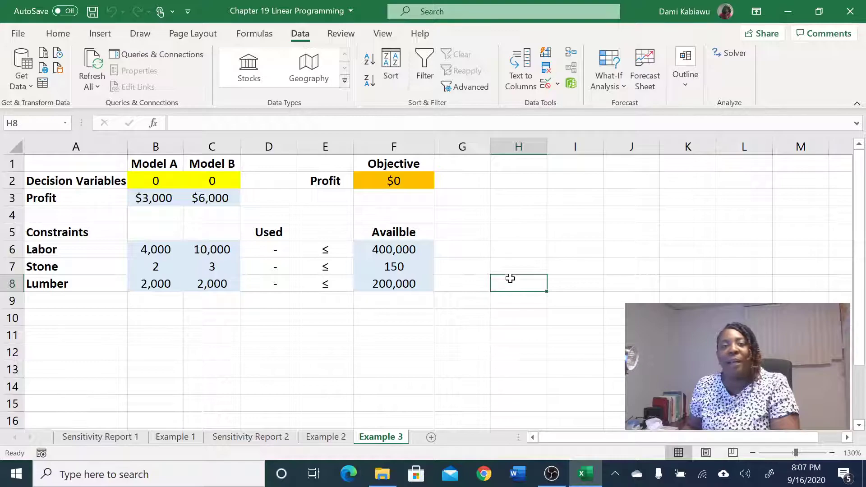
{"action": "left_click", "coordinate": [731, 55]}
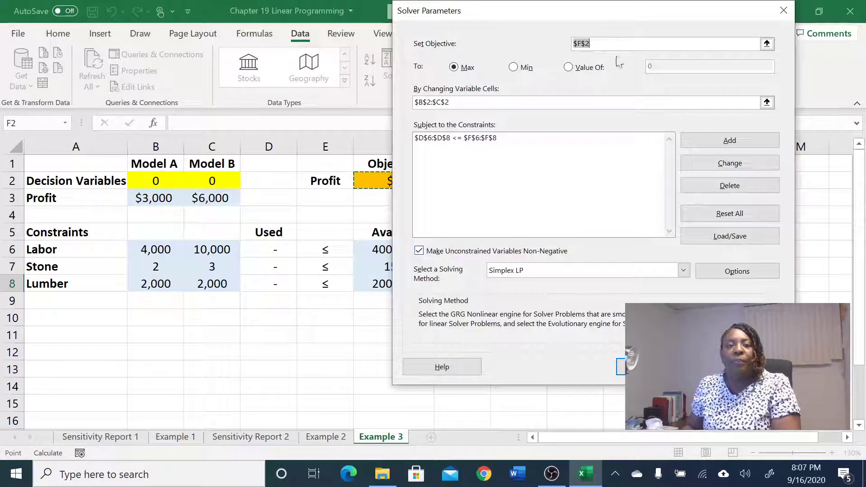
{"action": "left_click_drag", "start_coordinate": [588, 9], "coordinate": [682, 20]}
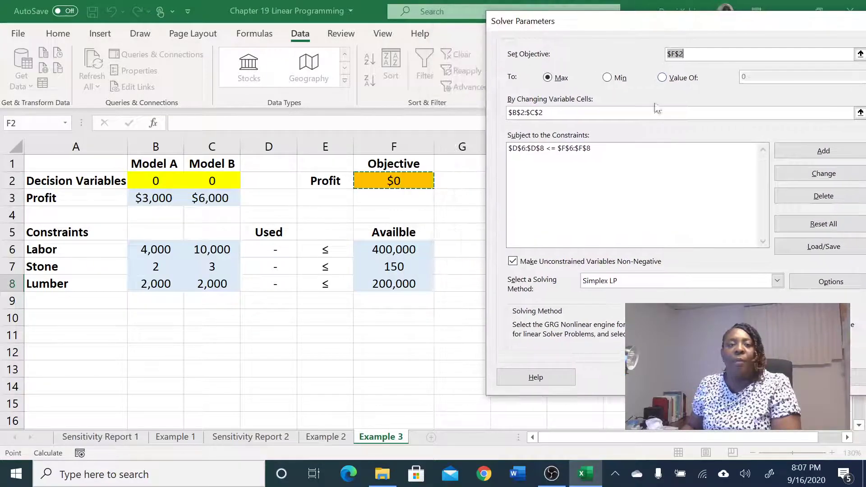
{"action": "left_click_drag", "start_coordinate": [689, 55], "coordinate": [596, 58]}
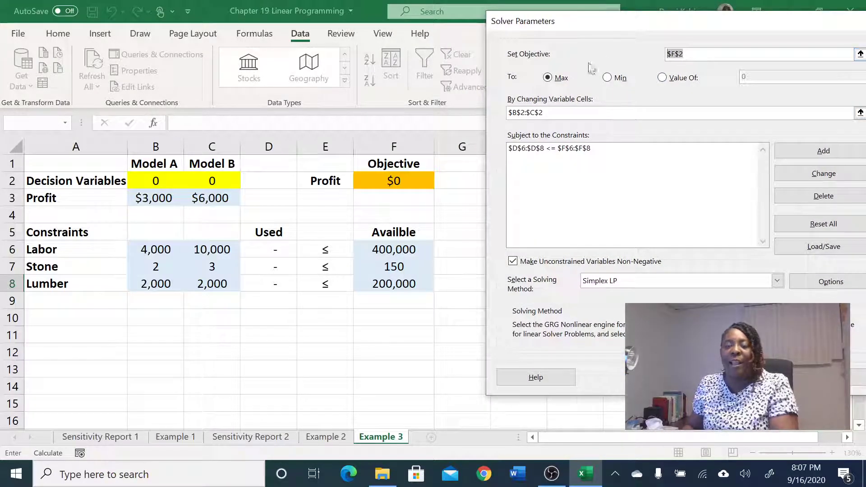
{"action": "left_click", "coordinate": [392, 181]}
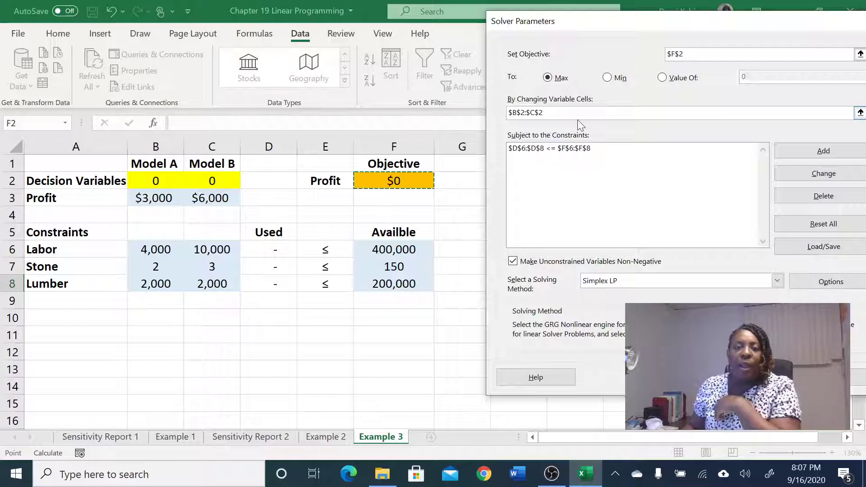
{"action": "left_click_drag", "start_coordinate": [547, 113], "coordinate": [509, 113]}
{"action": "left_click_drag", "start_coordinate": [139, 186], "coordinate": [213, 180]}
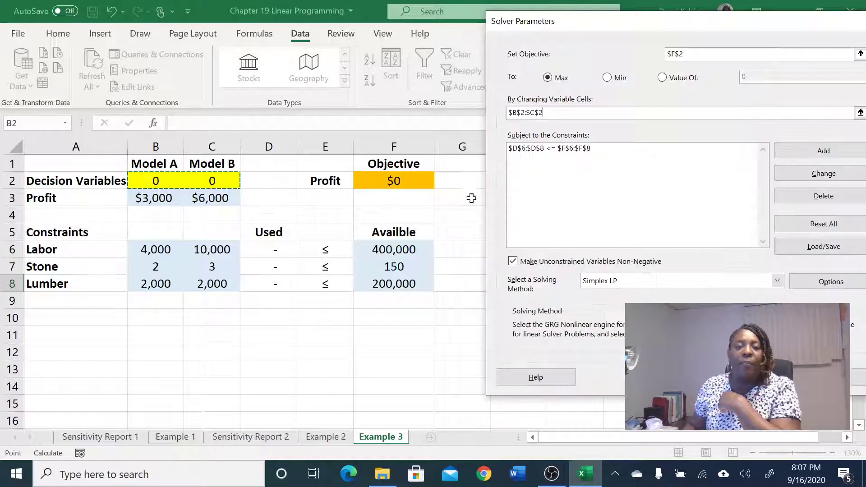
Step: Delete the existing Solver constraint and add it again as $D$6:$D$8 <= $F$6:$F$8
{"action": "left_click", "coordinate": [604, 149]}
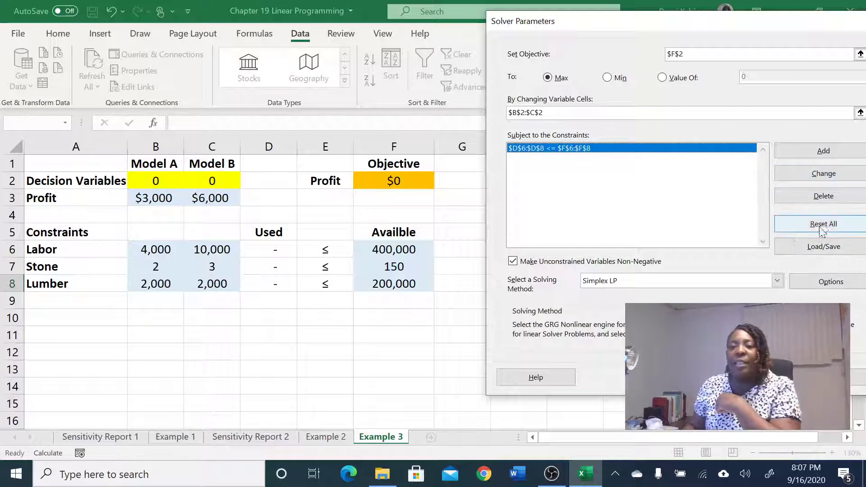
{"action": "left_click", "coordinate": [824, 197]}
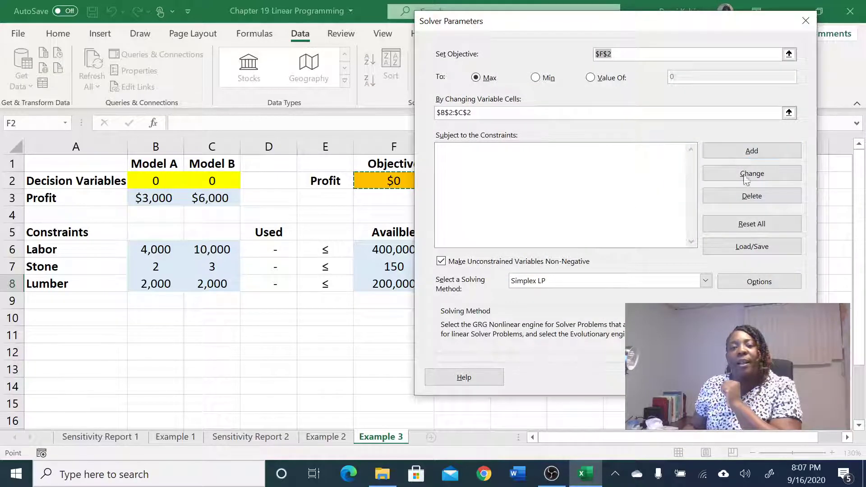
{"action": "left_click", "coordinate": [758, 149]}
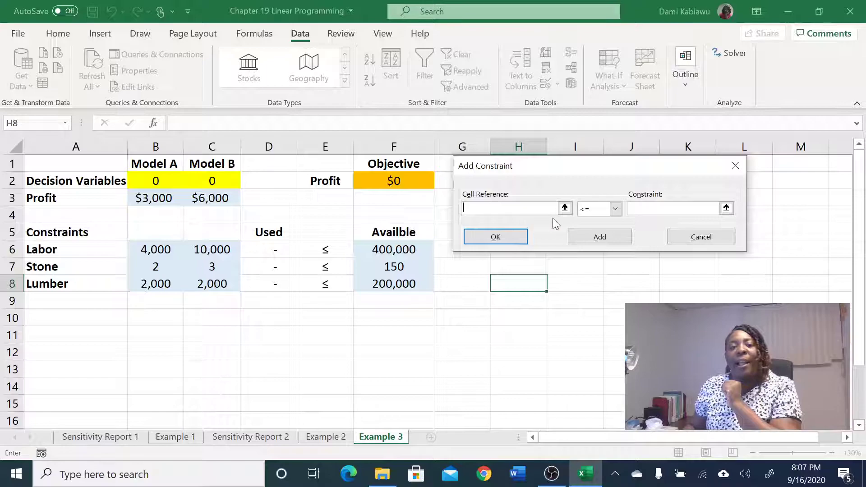
{"action": "left_click_drag", "start_coordinate": [262, 247], "coordinate": [265, 282]}
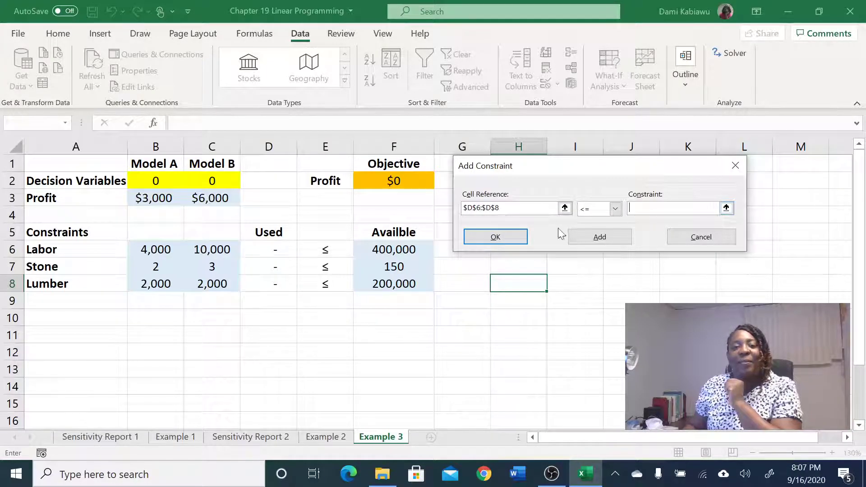
{"action": "left_click_drag", "start_coordinate": [402, 249], "coordinate": [397, 281]}
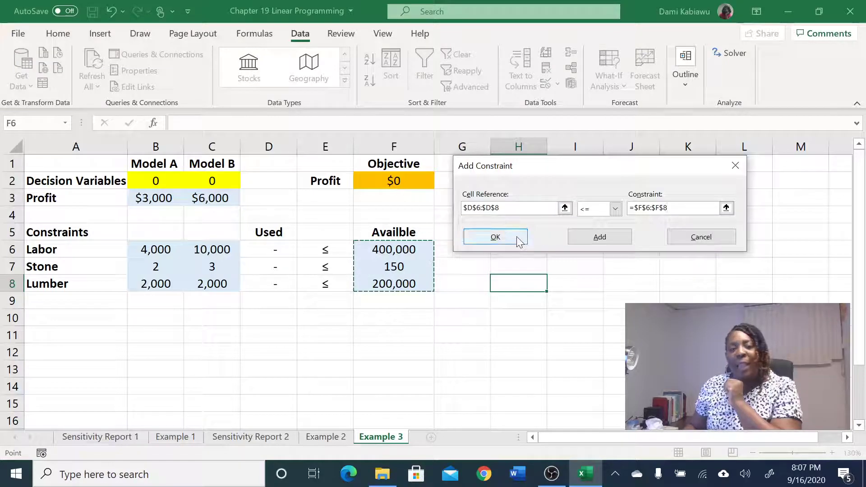
{"action": "left_click", "coordinate": [495, 237]}
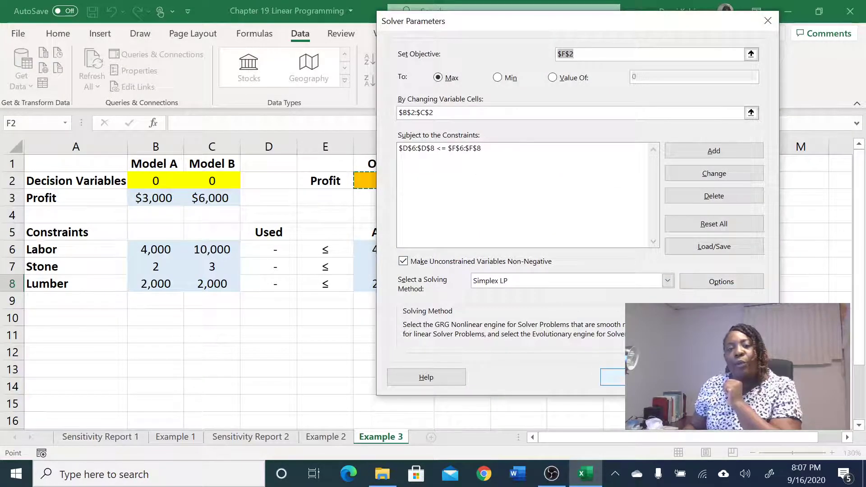
Step: Solve Example 3, keep the solution with a Sensitivity report, and open that report enlarged to 130%
{"action": "left_click", "coordinate": [612, 378]}
{"action": "left_click", "coordinate": [476, 168]}
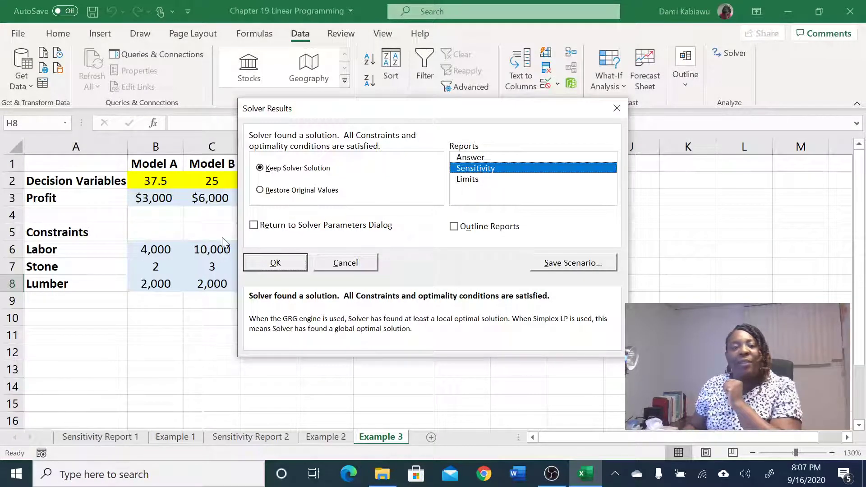
{"action": "left_click", "coordinate": [276, 263]}
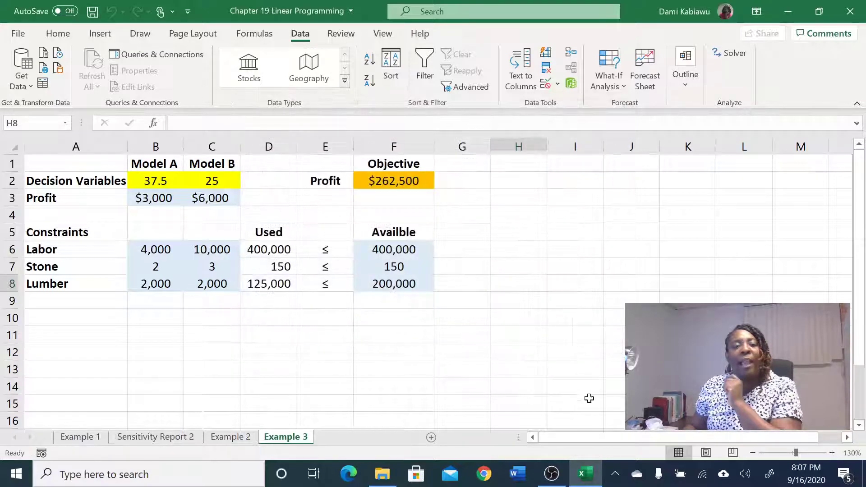
{"action": "left_click", "coordinate": [319, 438]}
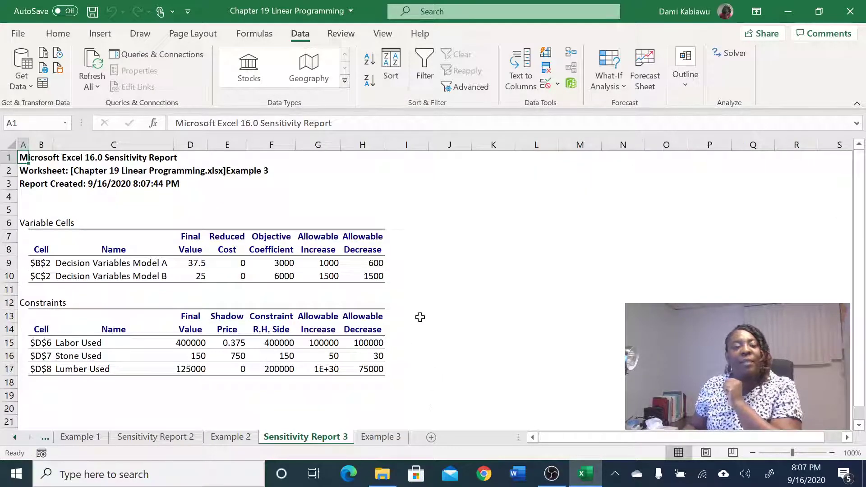
{"action": "double_click", "coordinate": [833, 453]}
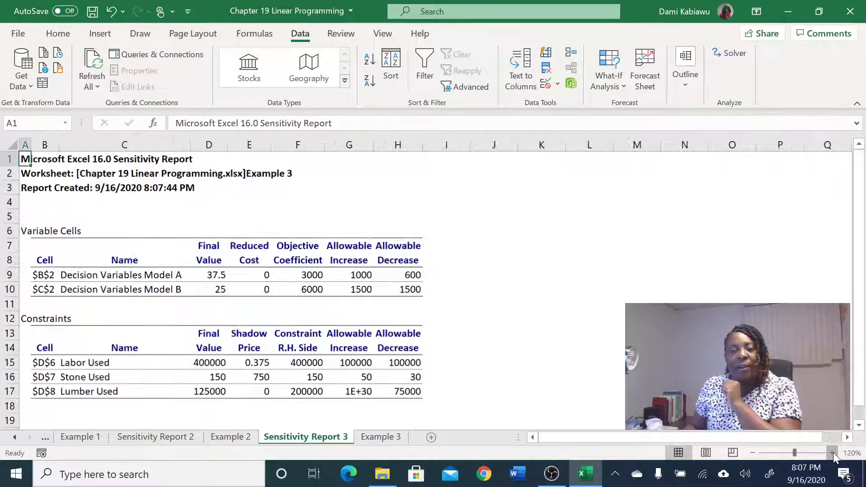
{"action": "left_click", "coordinate": [833, 453]}
Step: Review Example 3's decision variables and unit profits, and compare the used and available amounts of labor, stone and lumber
{"action": "left_click", "coordinate": [381, 437]}
{"action": "left_click", "coordinate": [158, 183]}
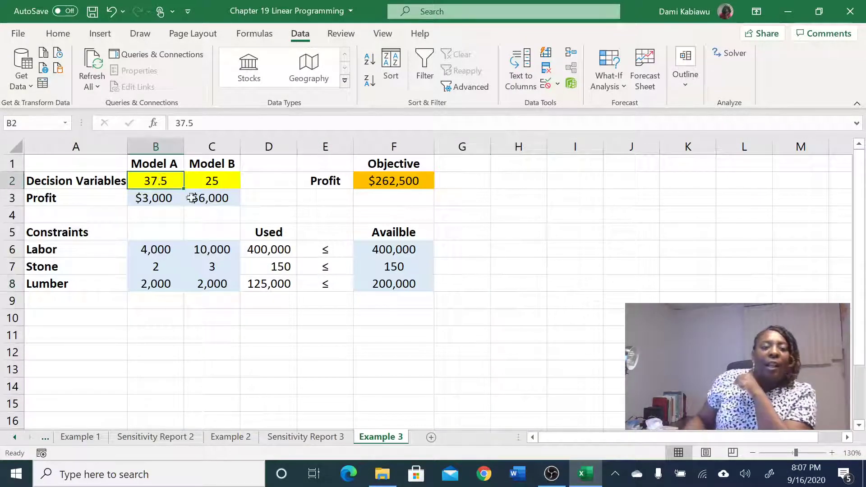
{"action": "left_click_drag", "start_coordinate": [251, 244], "coordinate": [385, 264]}
{"action": "left_click_drag", "start_coordinate": [271, 283], "coordinate": [386, 284]}
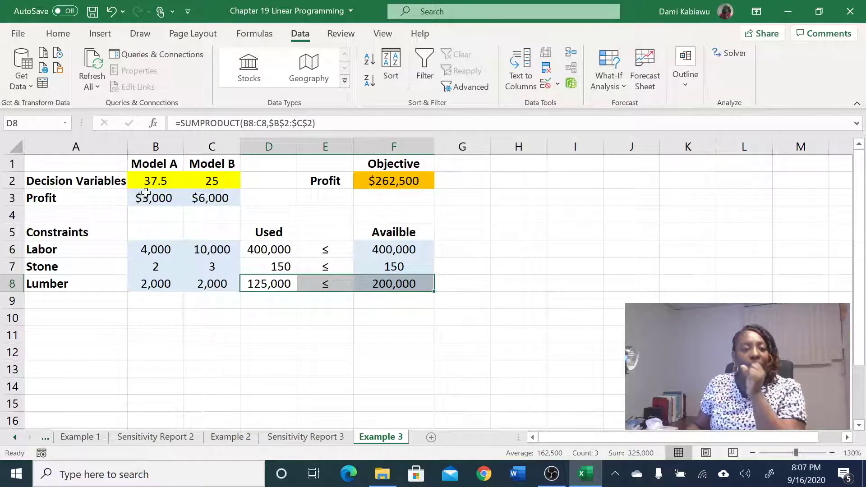
{"action": "left_click", "coordinate": [152, 180]}
{"action": "left_click_drag", "start_coordinate": [183, 180], "coordinate": [215, 181]}
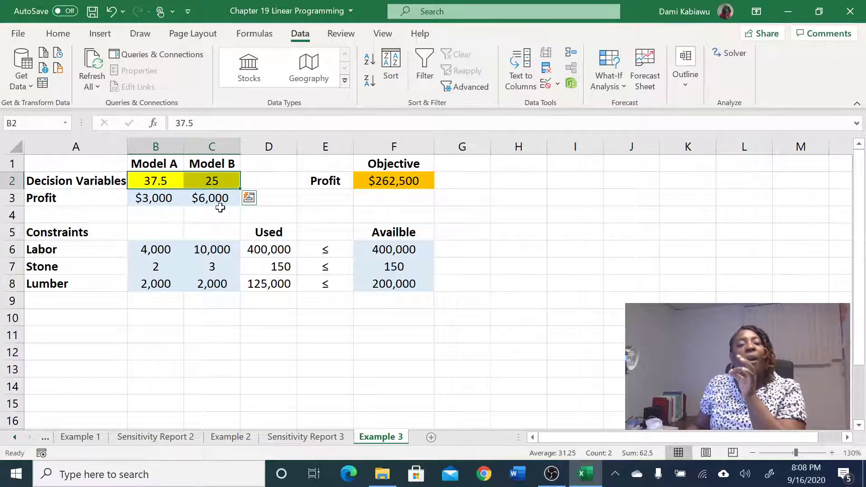
{"action": "left_click_drag", "start_coordinate": [148, 198], "coordinate": [214, 199]}
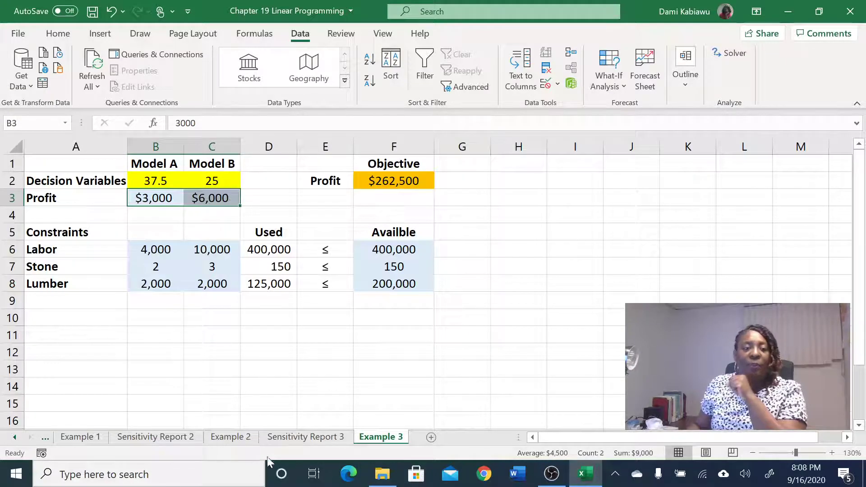
Step: Examine the final values, objective coefficients and reduced costs of Model A and Model B in Sensitivity Report 3
{"action": "left_click", "coordinate": [294, 438]}
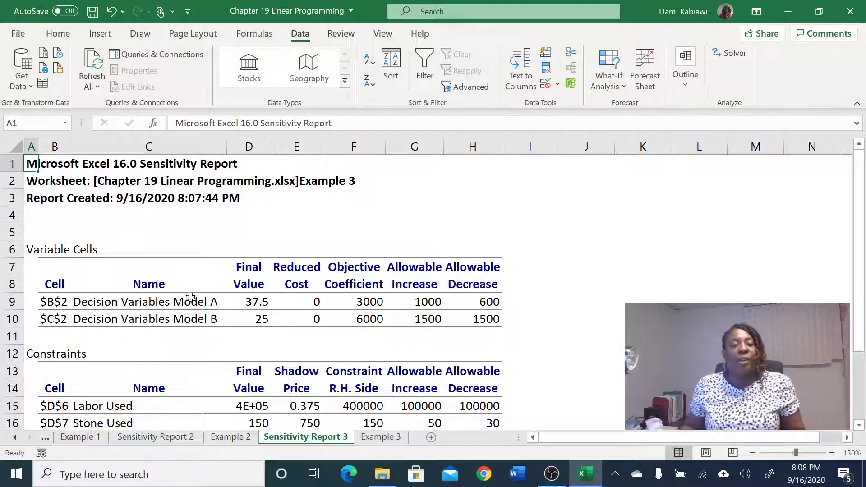
{"action": "left_click_drag", "start_coordinate": [253, 301], "coordinate": [258, 316]}
{"action": "left_click_drag", "start_coordinate": [364, 307], "coordinate": [366, 315]}
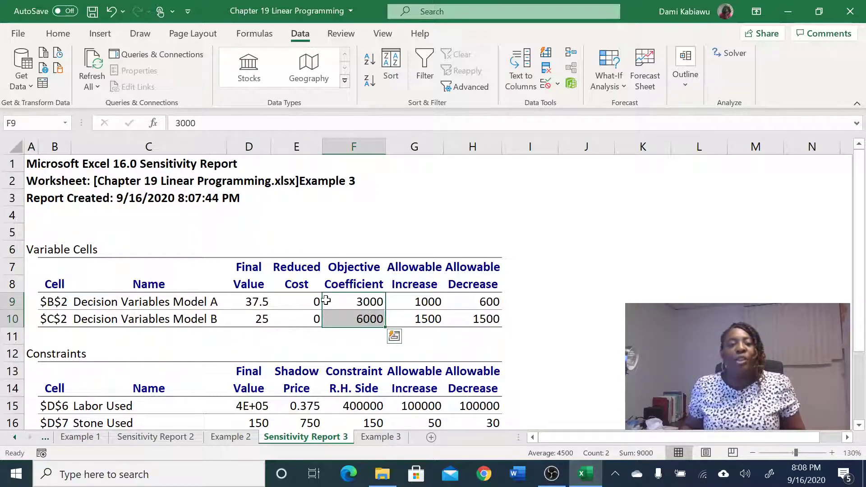
{"action": "left_click_drag", "start_coordinate": [293, 296], "coordinate": [294, 316]}
{"action": "left_click", "coordinate": [252, 301]}
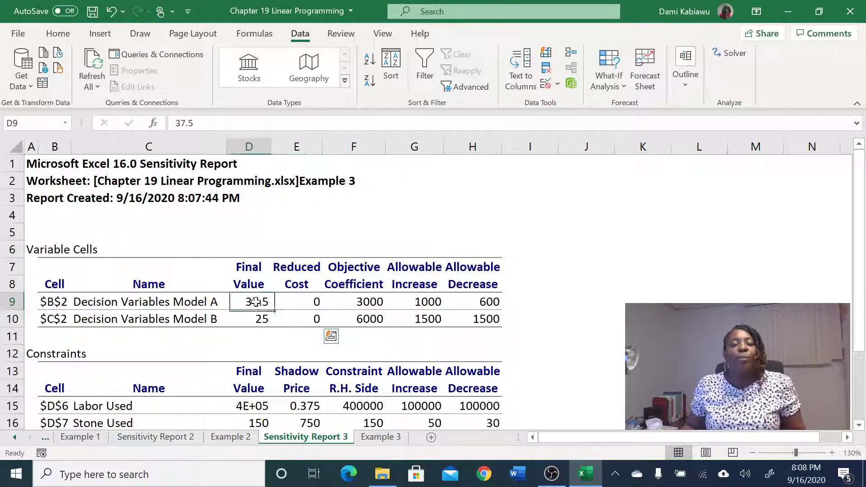
{"action": "left_click", "coordinate": [251, 320]}
{"action": "left_click", "coordinate": [253, 303]}
{"action": "left_click", "coordinate": [250, 318]}
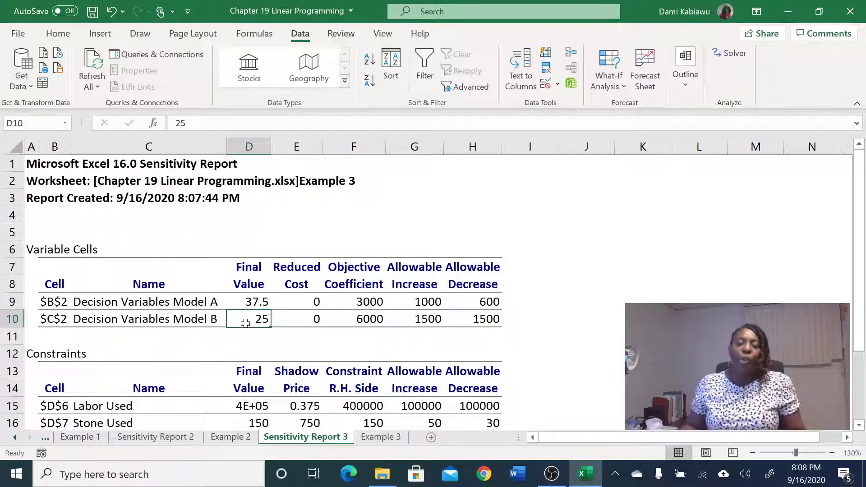
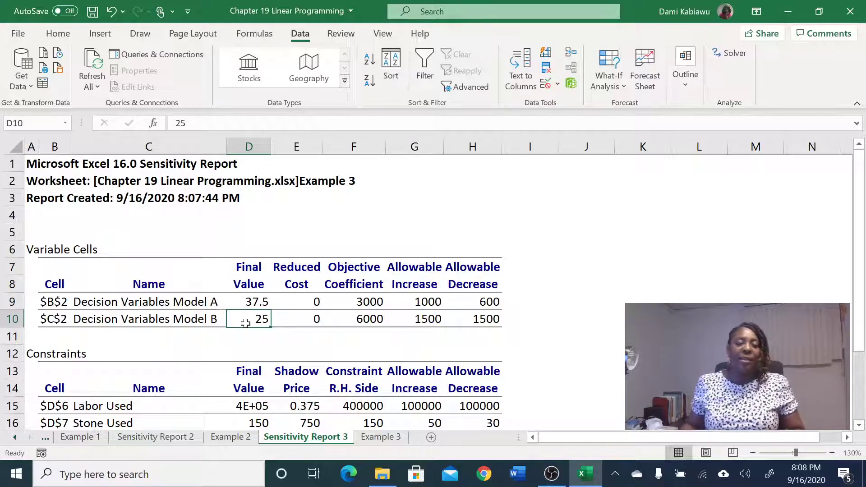
Step: Compare Model A's objective coefficient with its allowable increase and allowable decrease
{"action": "left_click", "coordinate": [435, 305]}
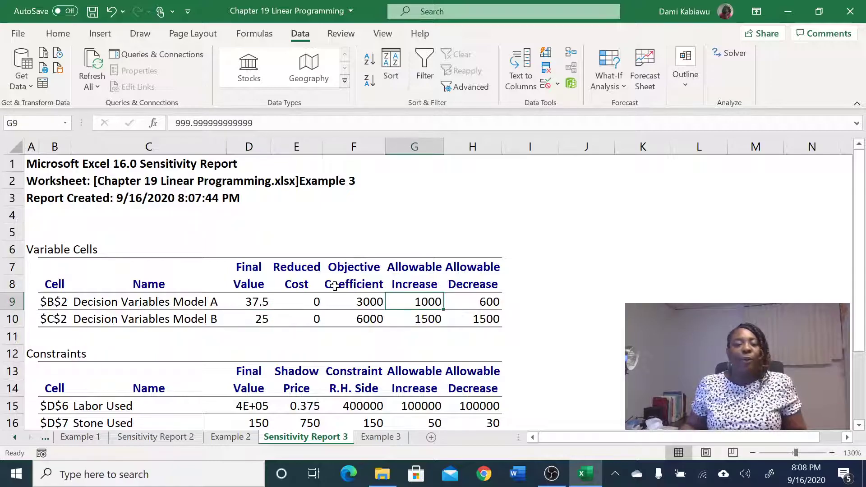
{"action": "left_click", "coordinate": [378, 305]}
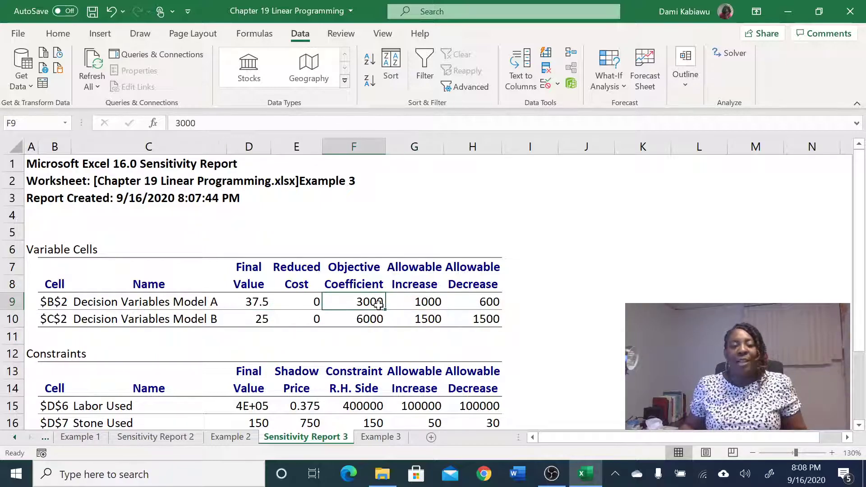
{"action": "left_click", "coordinate": [469, 300]}
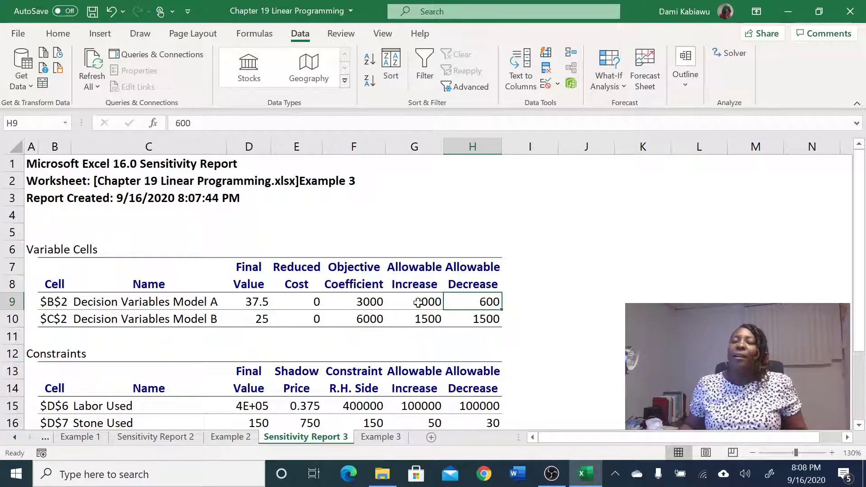
{"action": "left_click", "coordinate": [382, 305]}
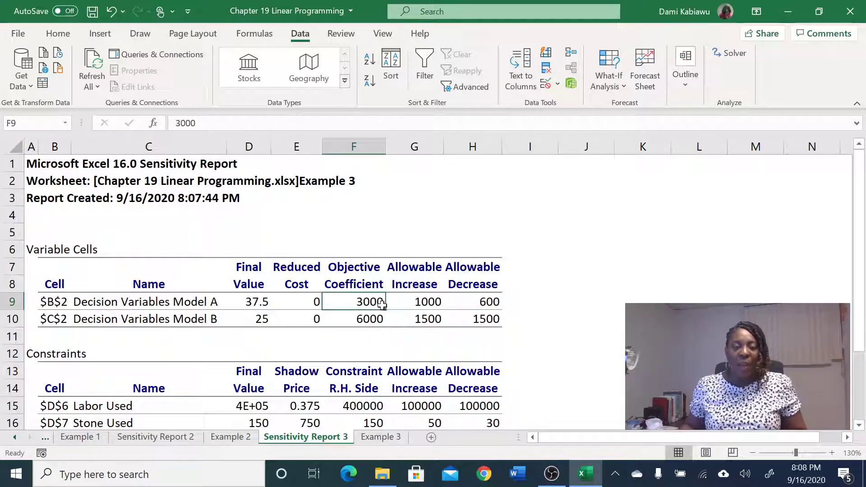
{"action": "left_click", "coordinate": [476, 303]}
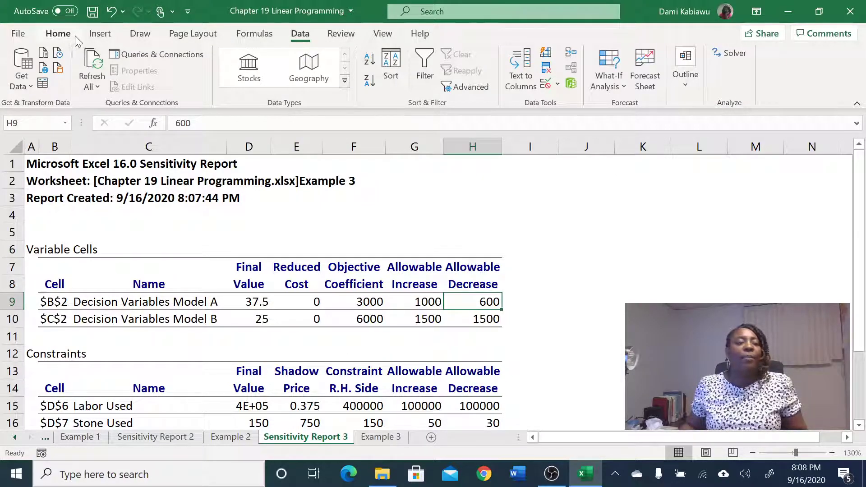
Step: Widen column D of Sensitivity Report 3 so the final values in the Constraints table display in full
{"action": "left_click_drag", "start_coordinate": [440, 307], "coordinate": [379, 302]}
{"action": "left_click", "coordinate": [495, 301]}
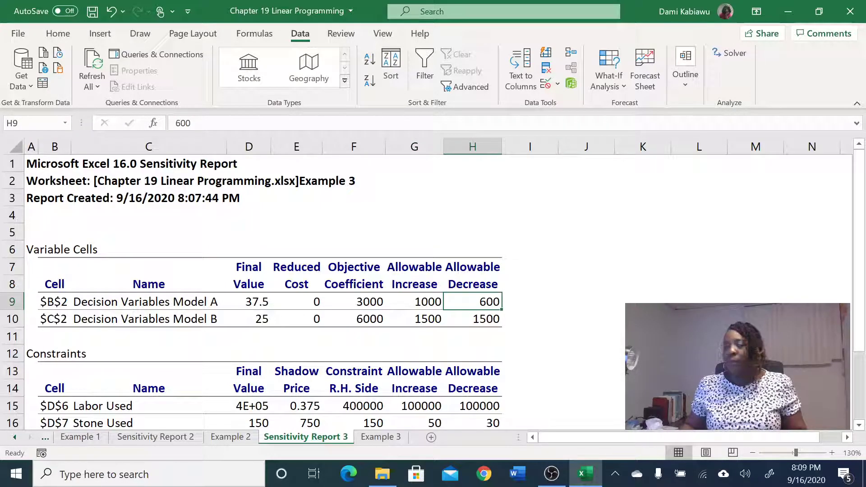
{"action": "scroll", "coordinate": [397, 283], "scroll_direction": "down", "scroll_amount": 3}
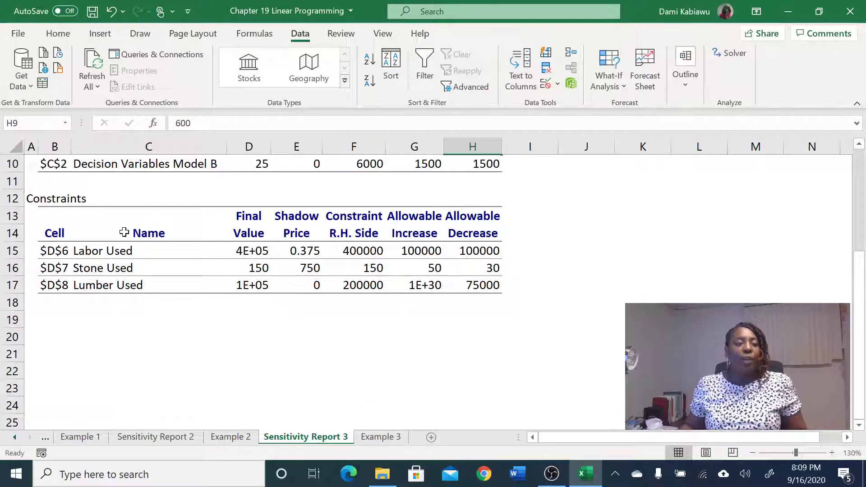
{"action": "left_click_drag", "start_coordinate": [48, 199], "coordinate": [470, 283]}
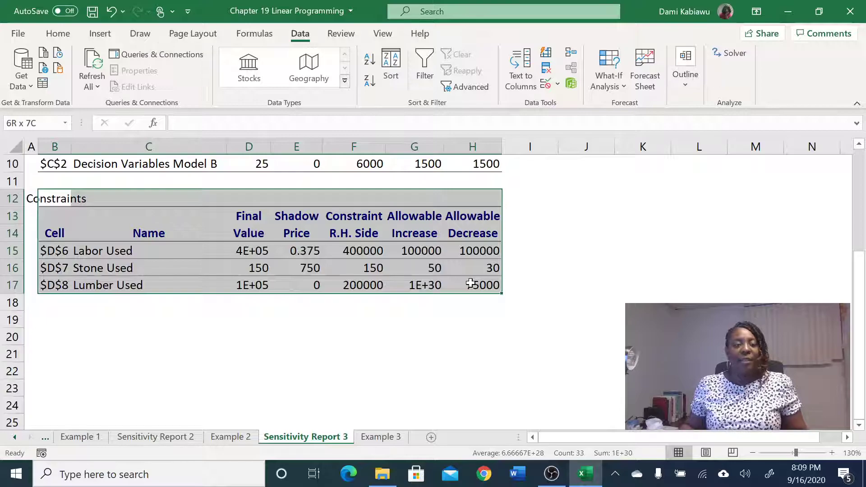
{"action": "left_click", "coordinate": [229, 251]}
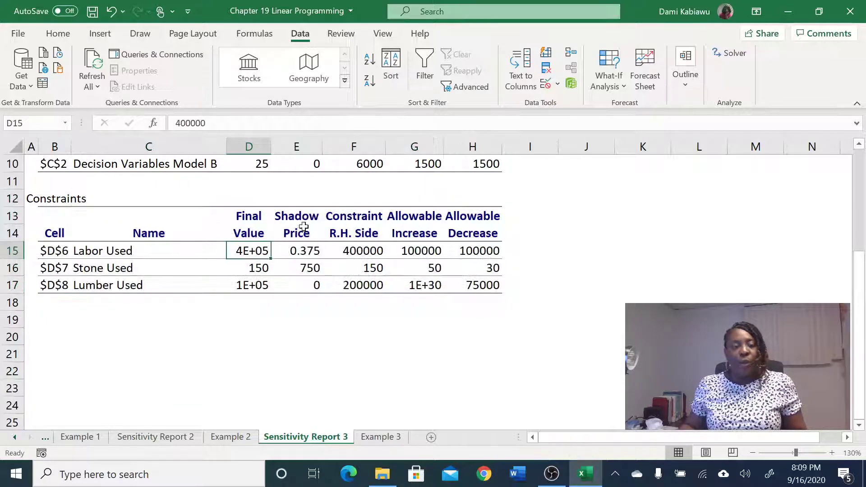
{"action": "left_click_drag", "start_coordinate": [271, 147], "coordinate": [311, 147]}
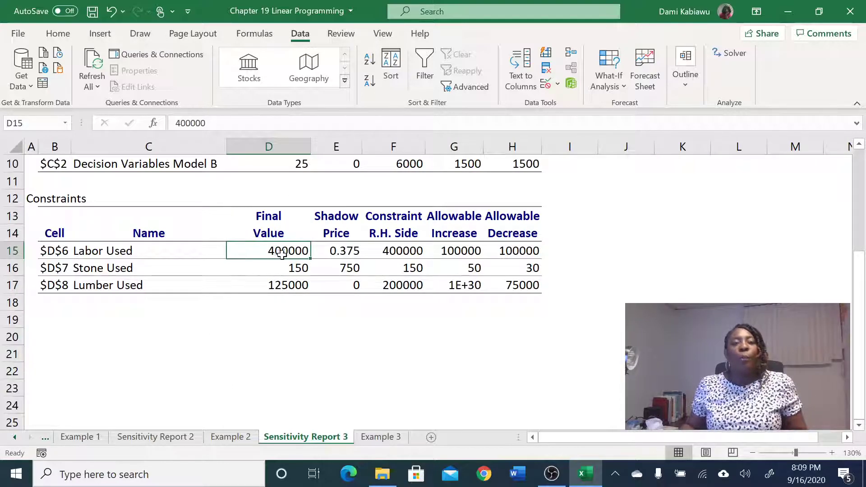
Step: Compare the final value with the constraint right-hand side for labor, stone and lumber
{"action": "left_click_drag", "start_coordinate": [281, 254], "coordinate": [374, 250]}
{"action": "left_click", "coordinate": [373, 251]}
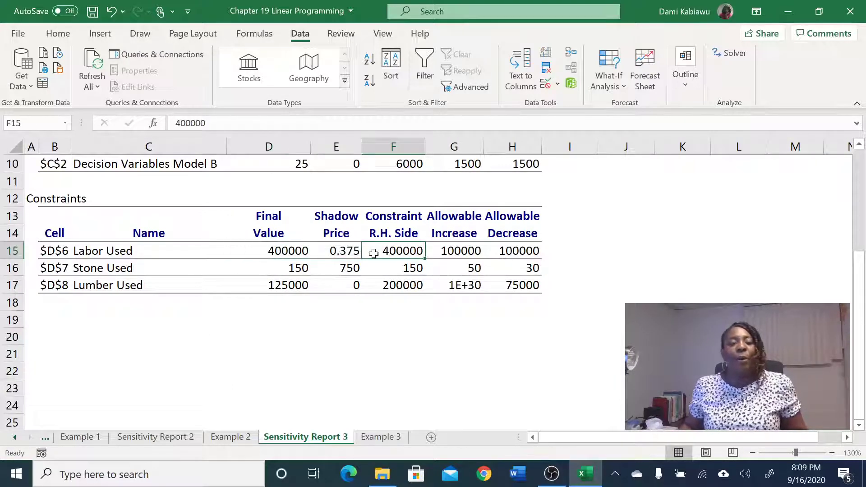
{"action": "left_click_drag", "start_coordinate": [264, 274], "coordinate": [382, 269]}
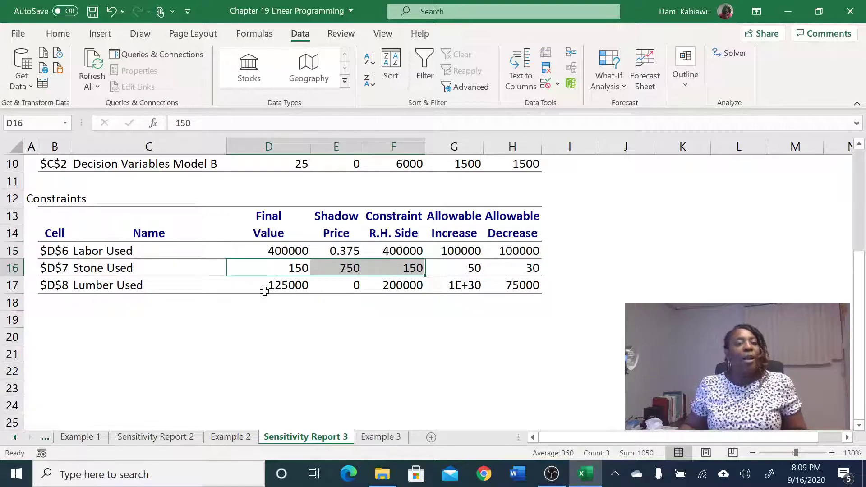
{"action": "left_click_drag", "start_coordinate": [269, 286], "coordinate": [388, 291]}
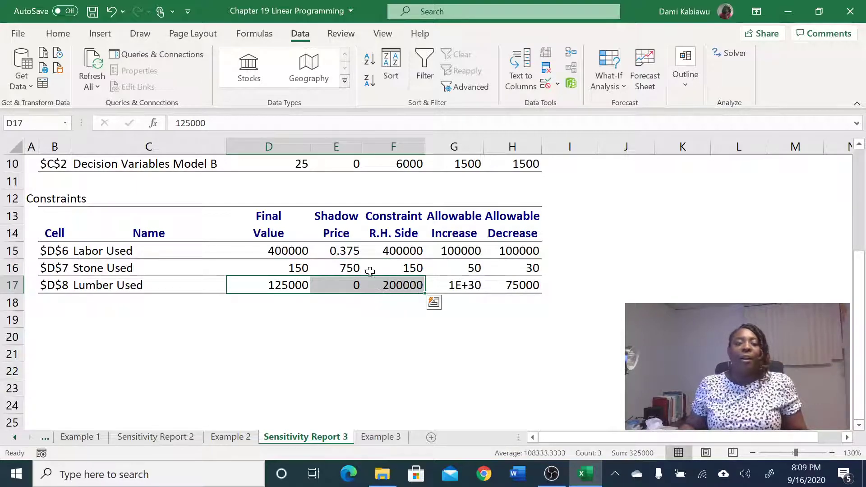
Step: Examine the shadow prices, allowable increases and allowable decreases of the labor and stone constraints
{"action": "left_click", "coordinate": [337, 250]}
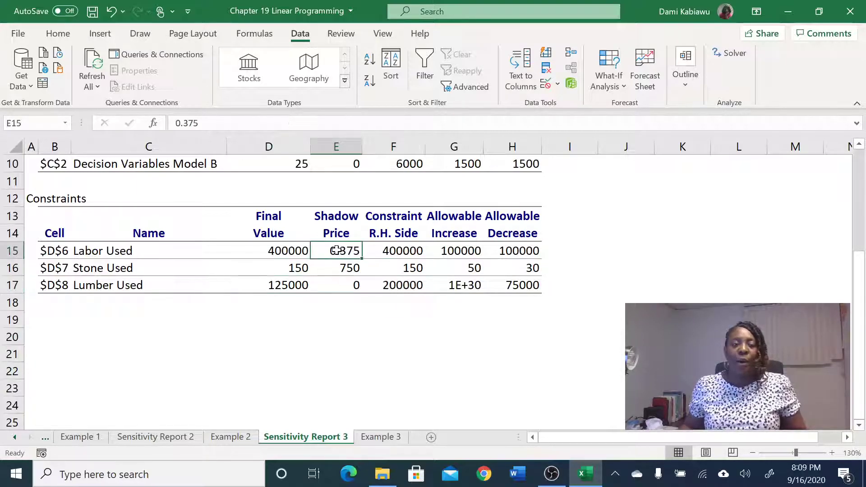
{"action": "left_click", "coordinate": [335, 267]}
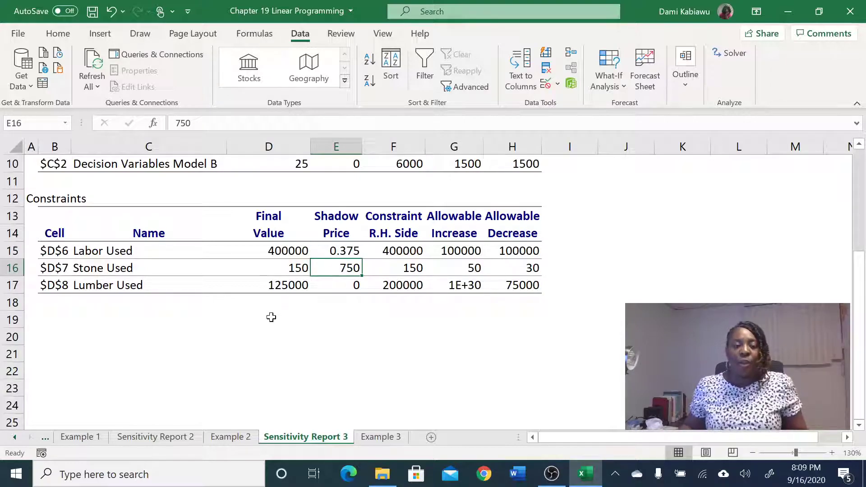
{"action": "left_click", "coordinate": [337, 248]}
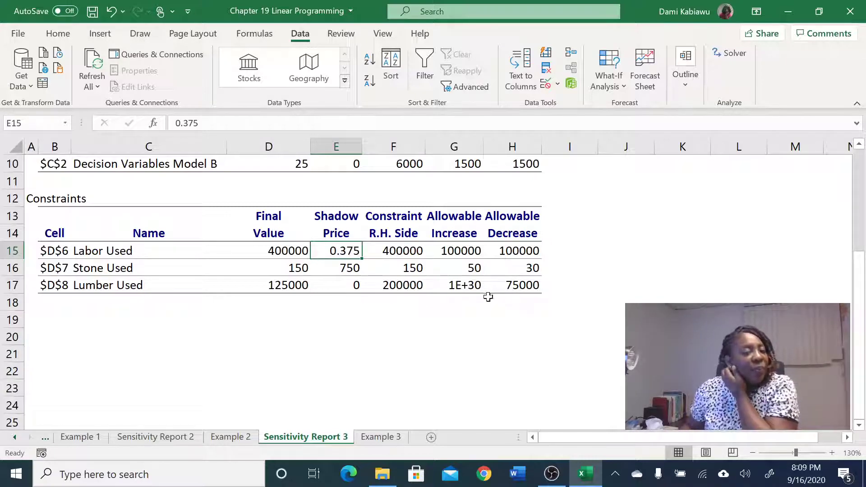
{"action": "scroll", "coordinate": [488, 297], "scroll_direction": "up", "scroll_amount": 1}
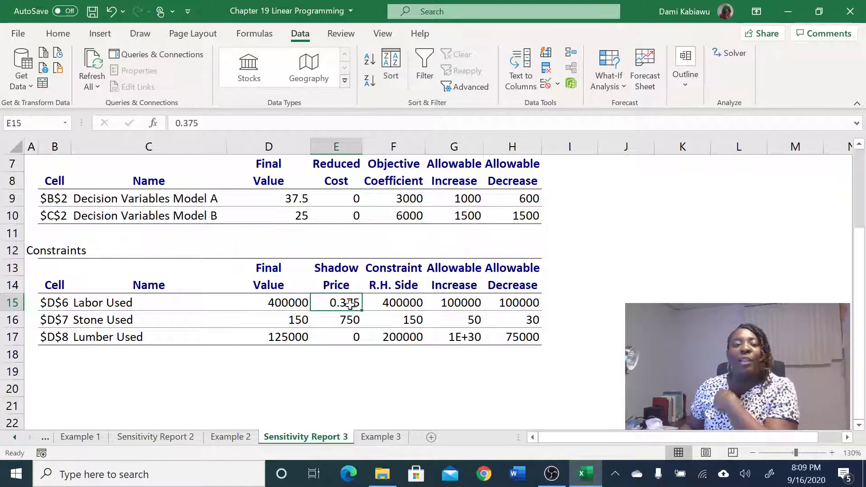
{"action": "left_click", "coordinate": [455, 305]}
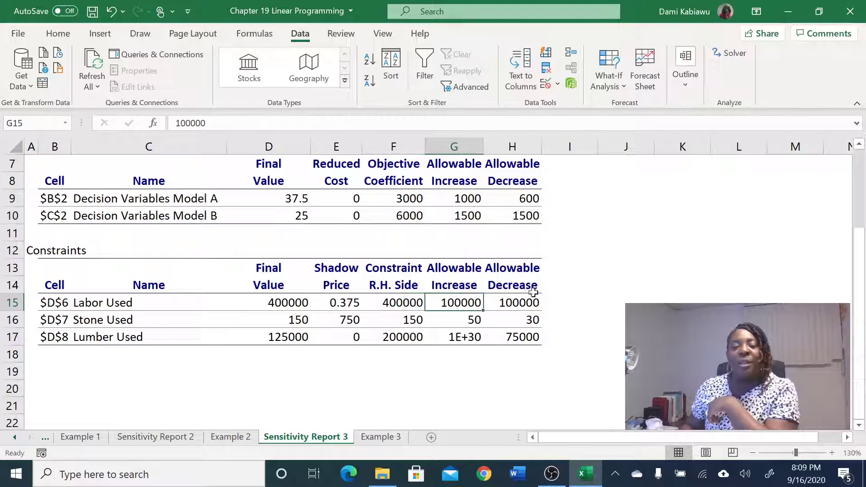
{"action": "left_click", "coordinate": [514, 305]}
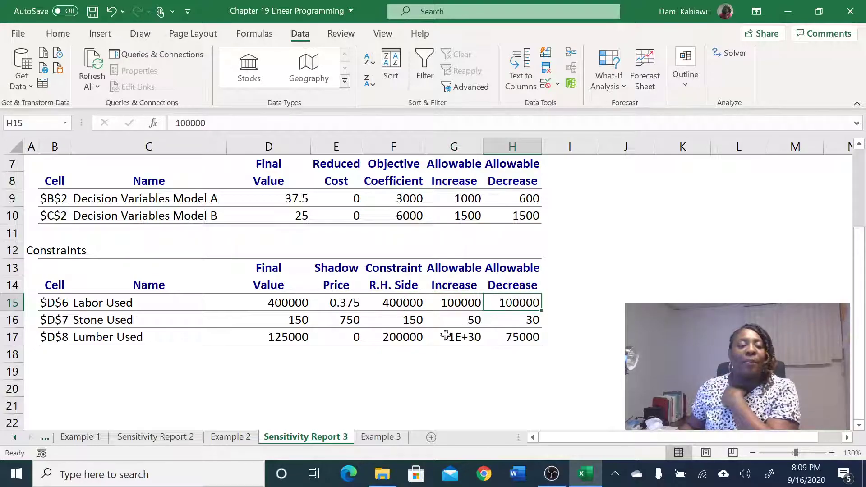
{"action": "left_click", "coordinate": [466, 321]}
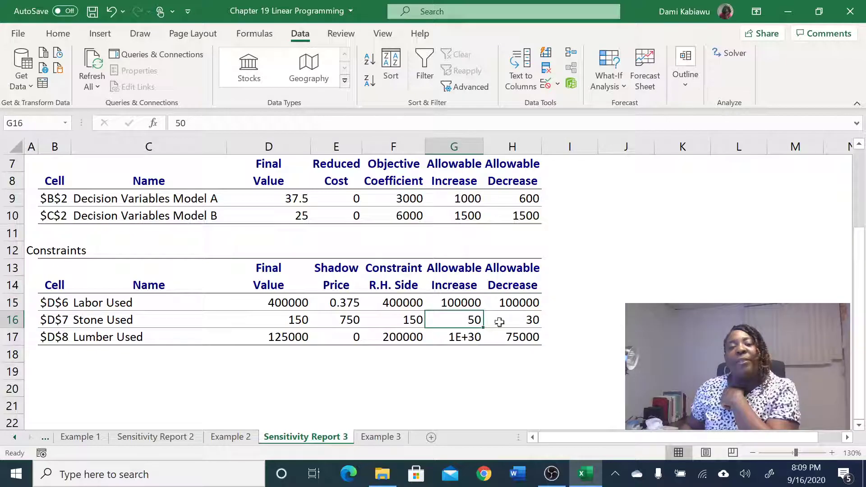
{"action": "left_click", "coordinate": [532, 321]}
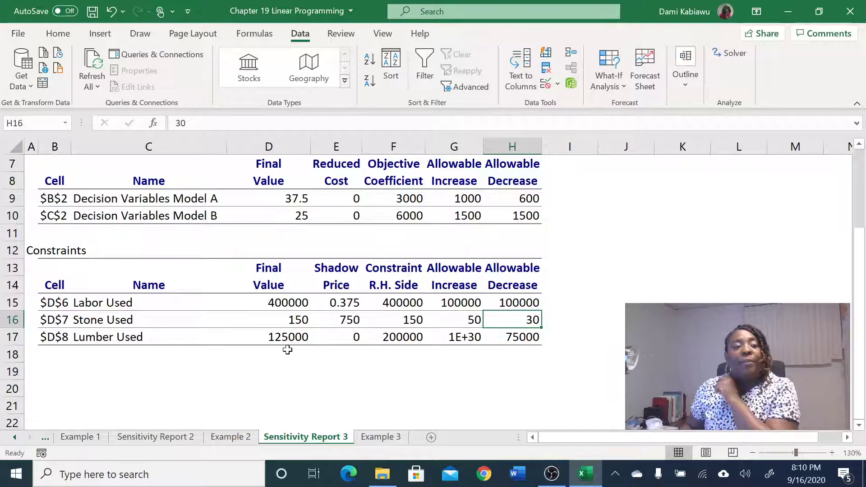
Step: Examine the lumber constraint's shadow price and allowable changes, and compare its right-hand side with its final value
{"action": "left_click", "coordinate": [334, 336]}
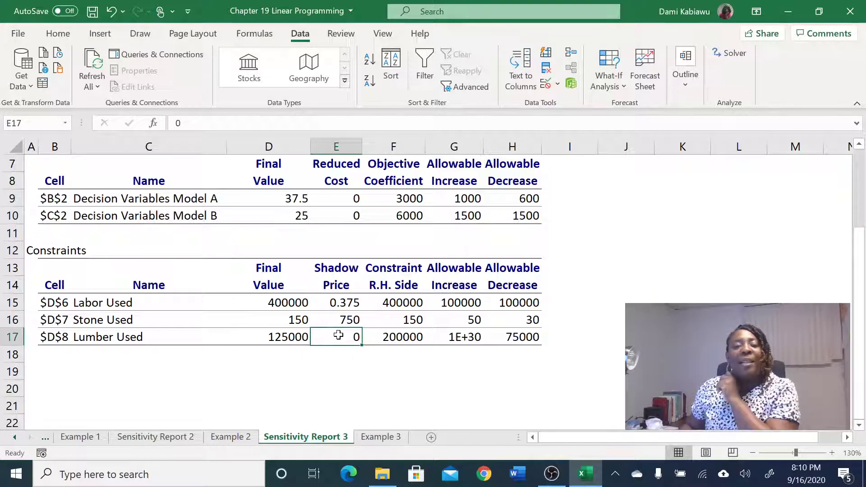
{"action": "left_click", "coordinate": [447, 336]}
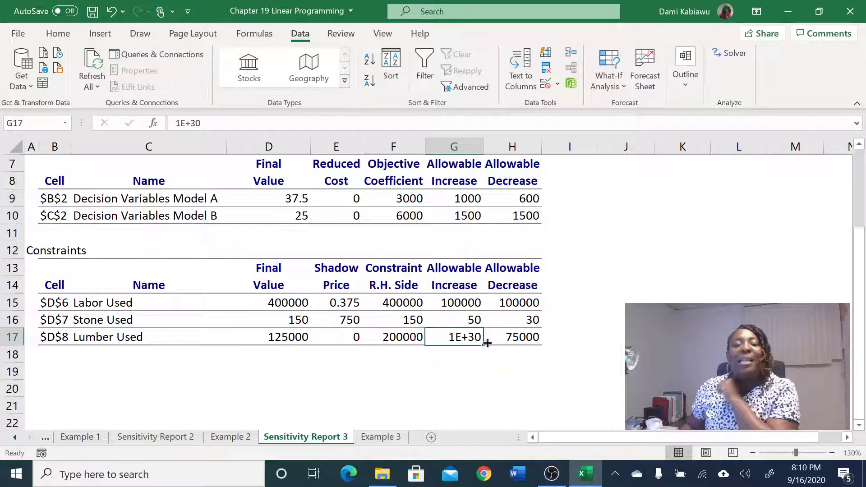
{"action": "left_click", "coordinate": [525, 337]}
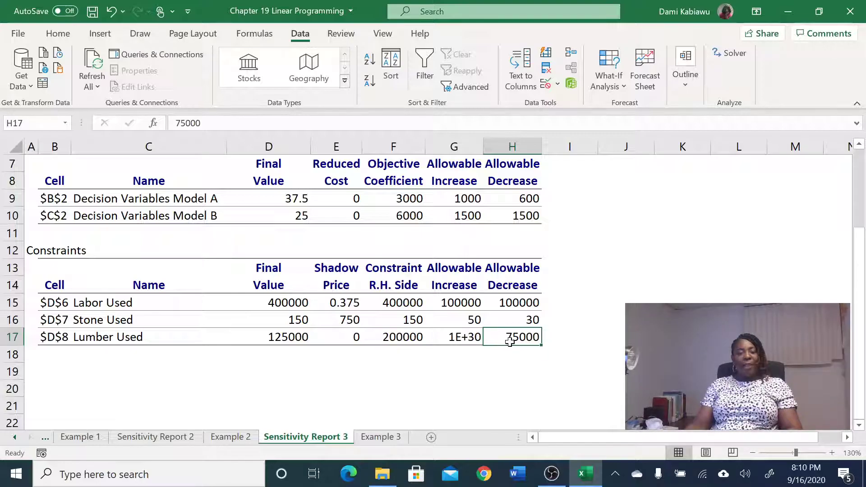
{"action": "left_click", "coordinate": [408, 338]}
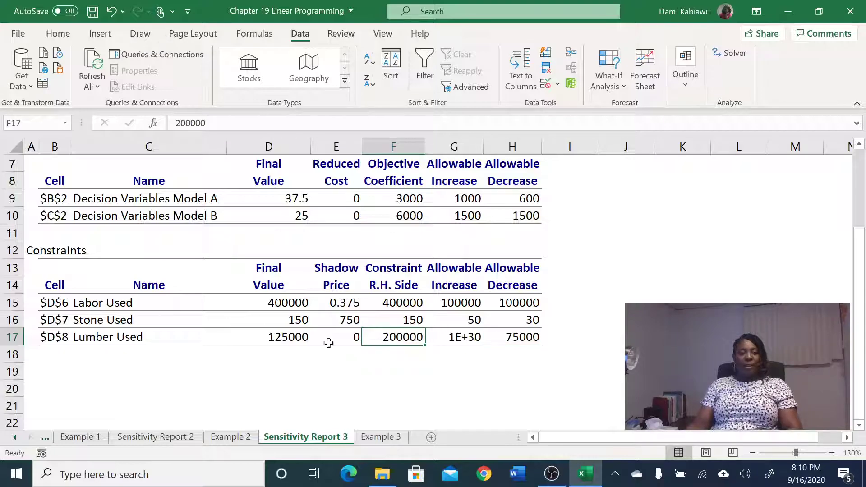
{"action": "left_click", "coordinate": [295, 338]}
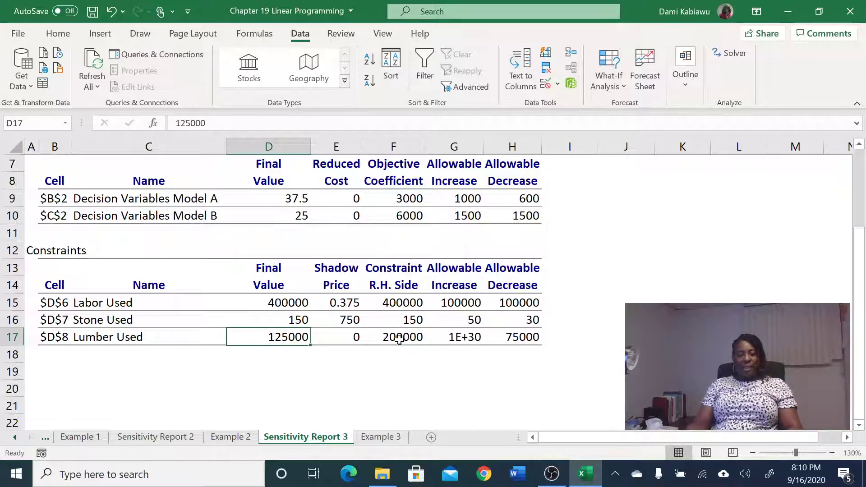
{"action": "left_click", "coordinate": [382, 339]}
{"action": "left_click", "coordinate": [286, 338]}
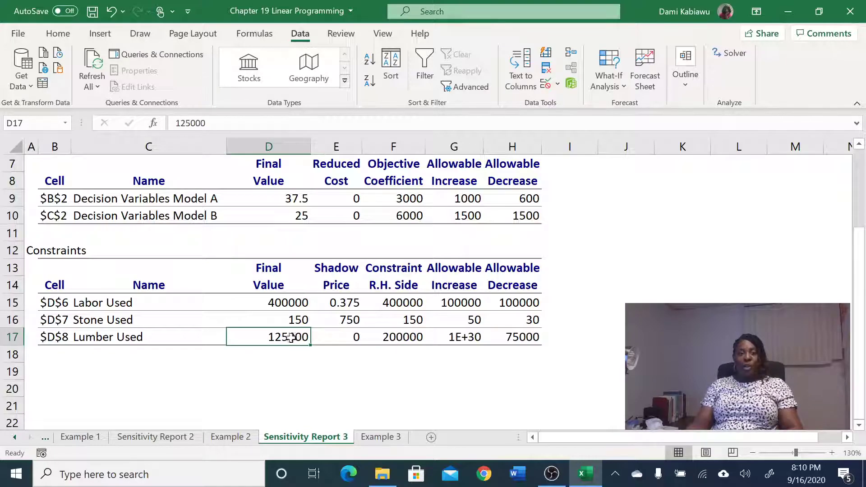